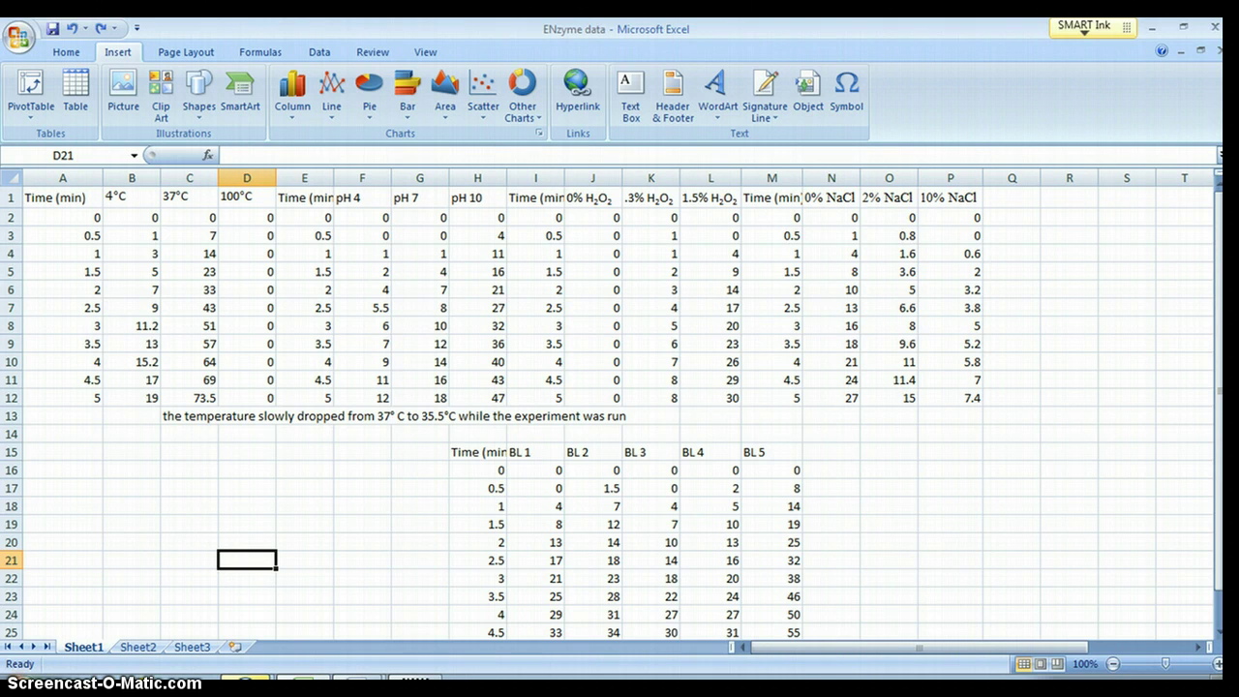
pyautogui.moveTo(1217, 455); pyautogui.dragTo(1235, 473)
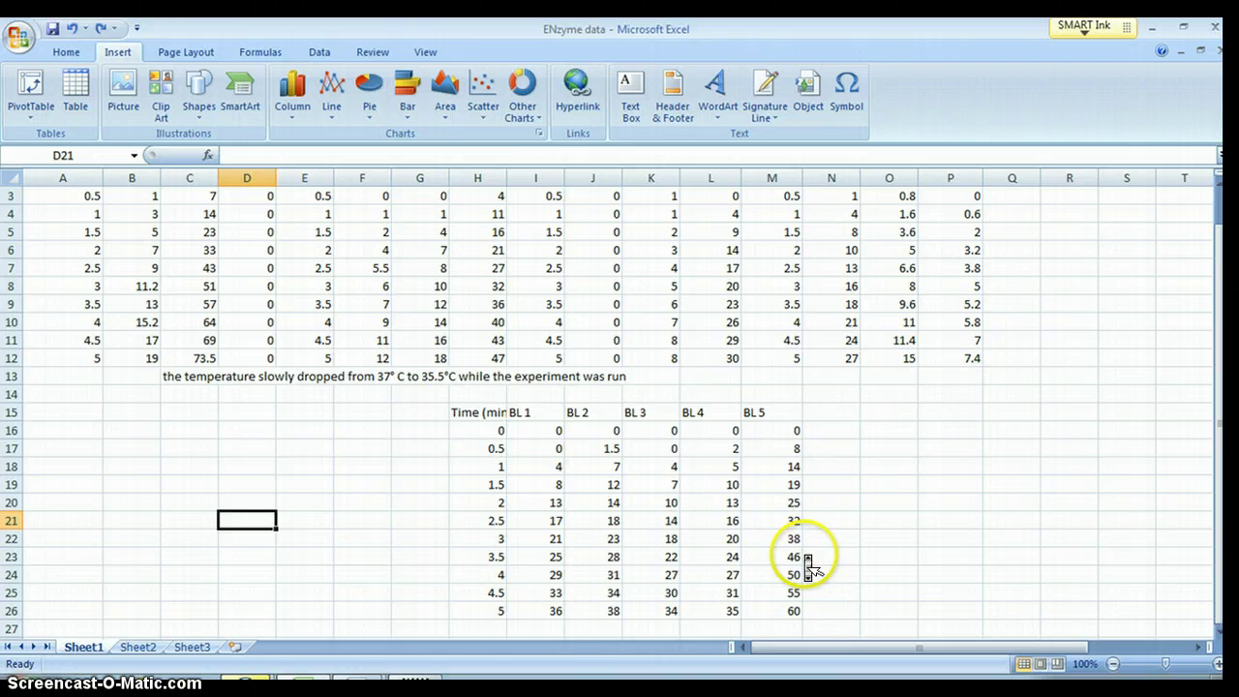
pyautogui.scroll(1, 805, 600)
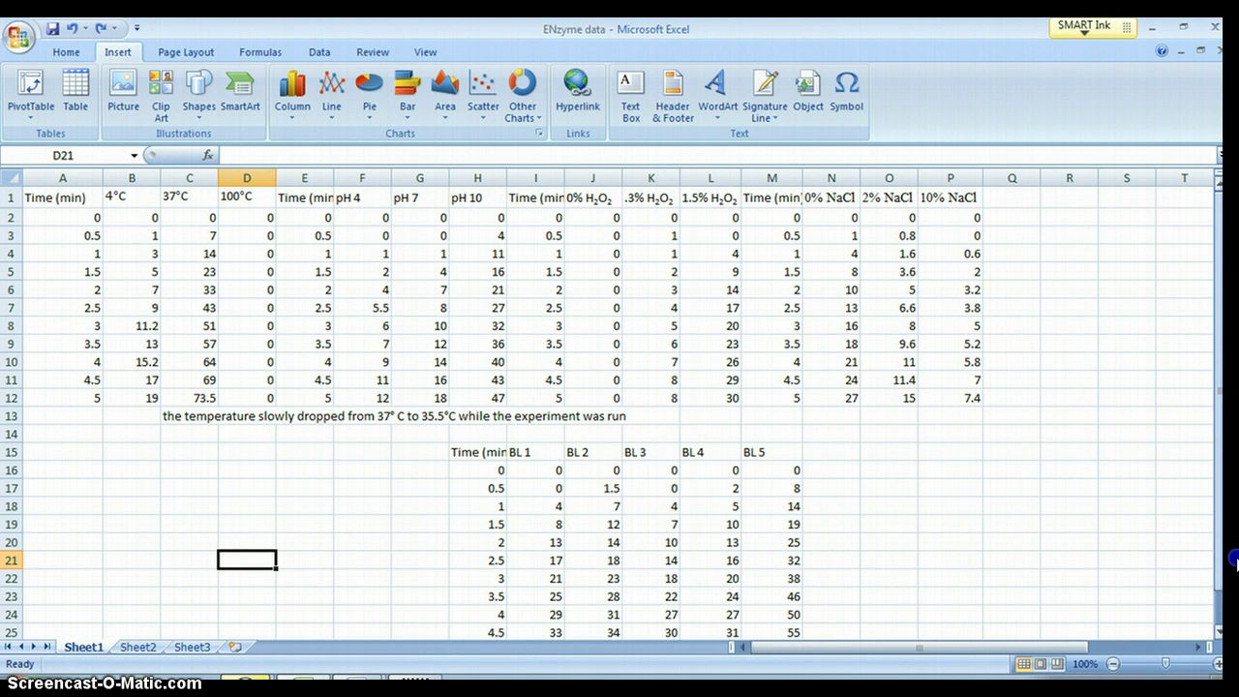
pyautogui.moveTo(1221, 581); pyautogui.dragTo(1232, 597)
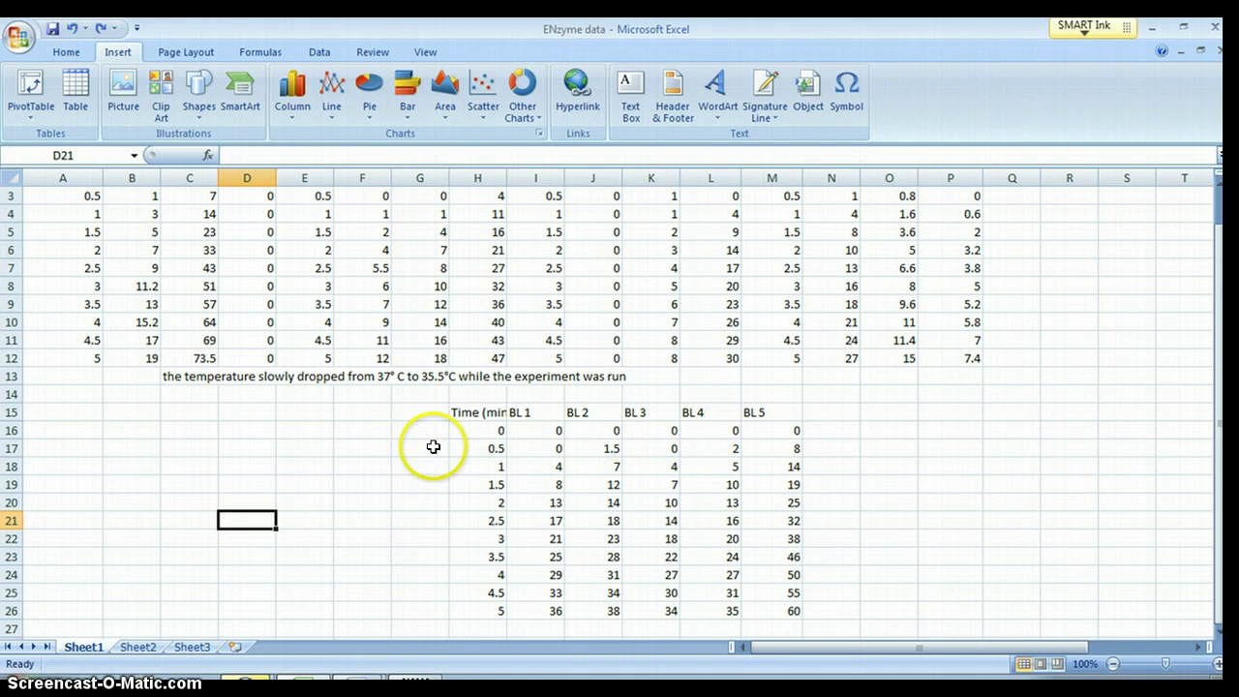
pyautogui.moveTo(1217, 581); pyautogui.dragTo(1217, 573)
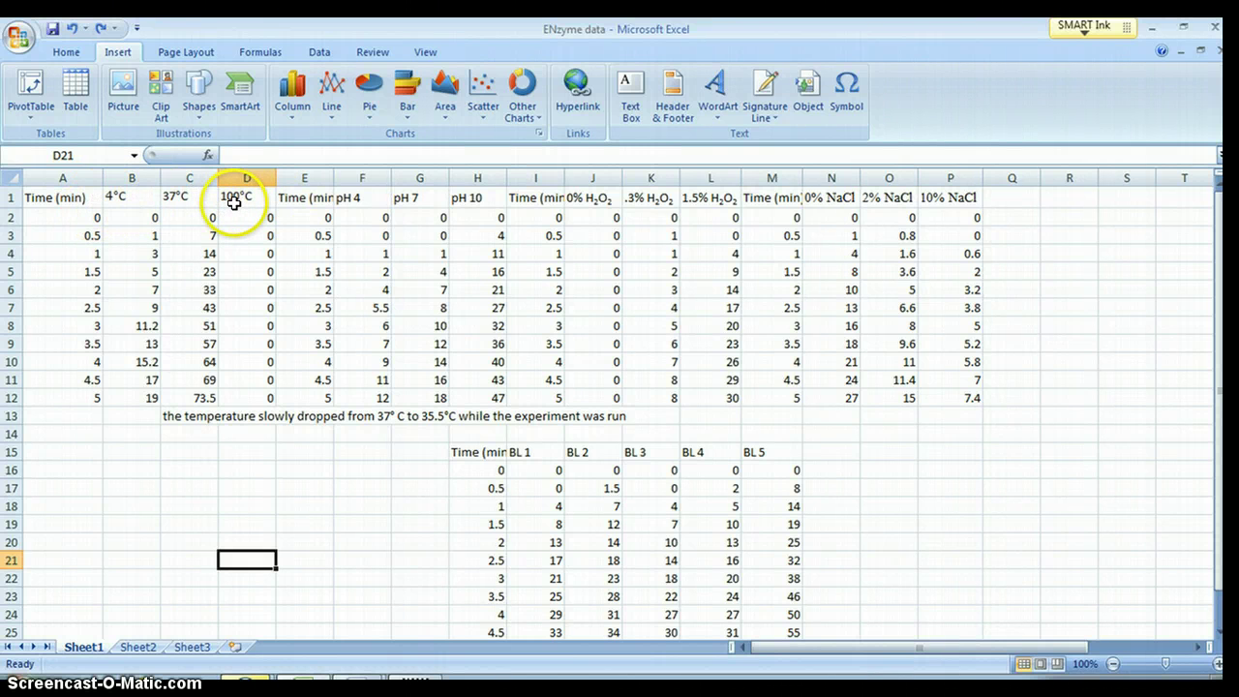
# Step: Insert a blank sheet column between the 4°C and 37°C columns
pyautogui.click(190, 180)
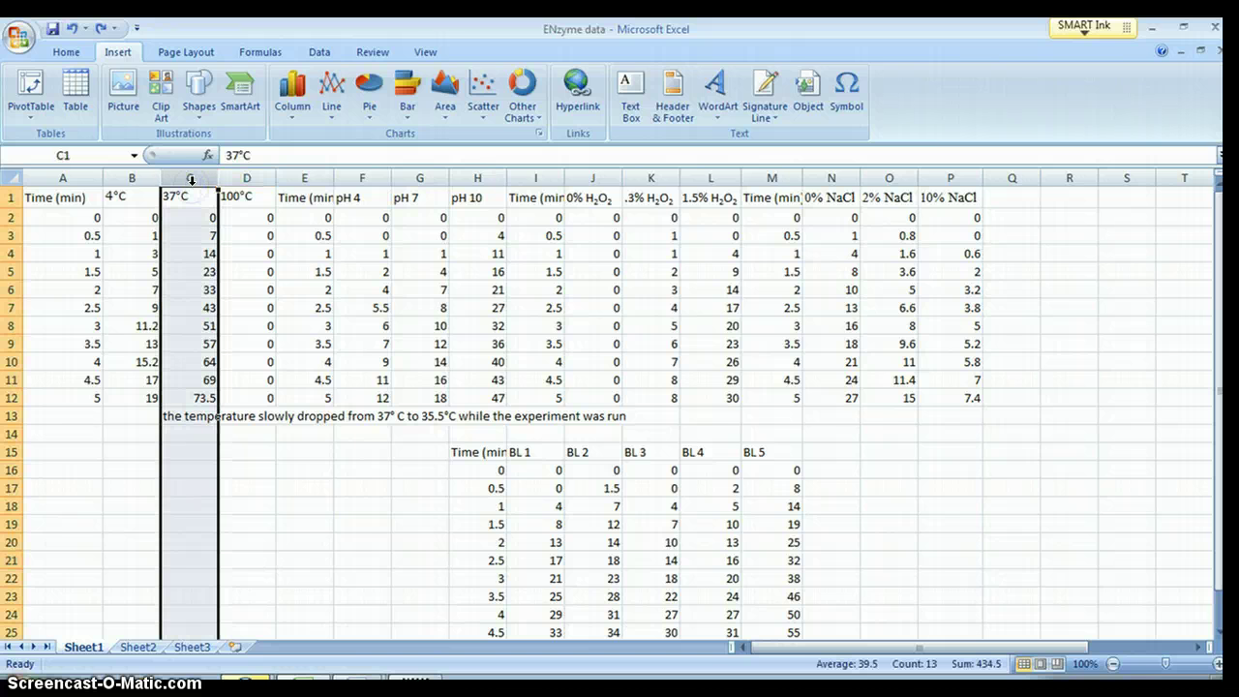
pyautogui.click(67, 53)
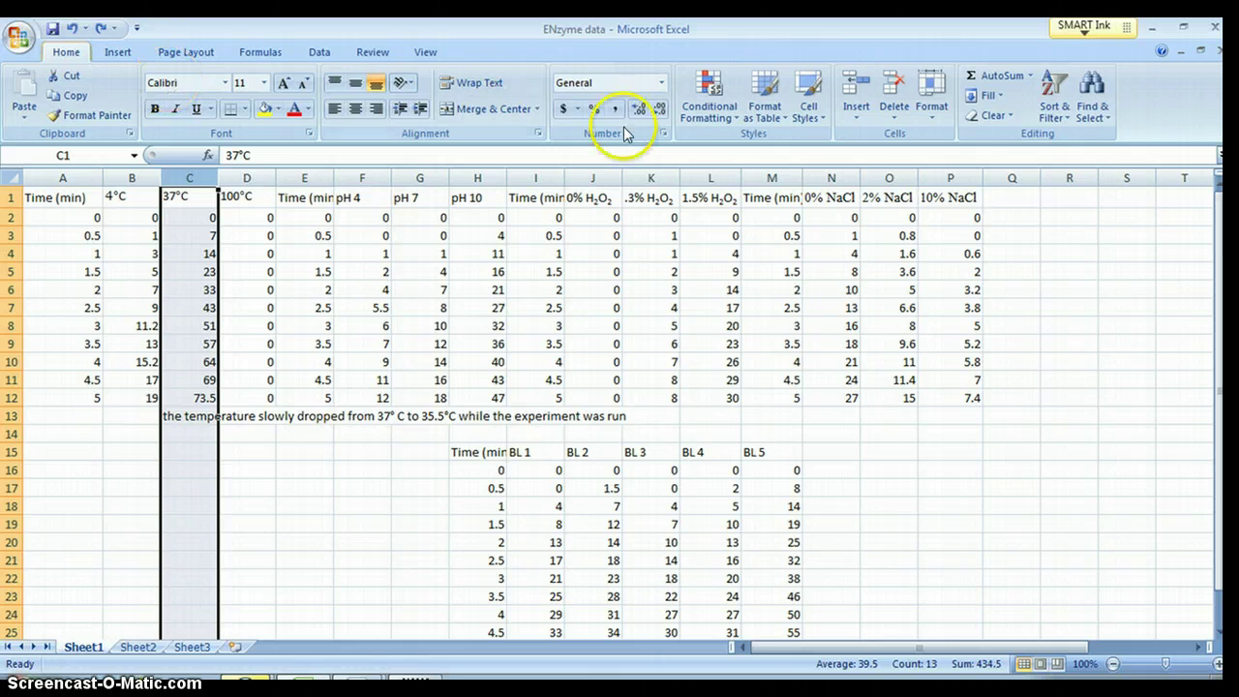
pyautogui.click(869, 117)
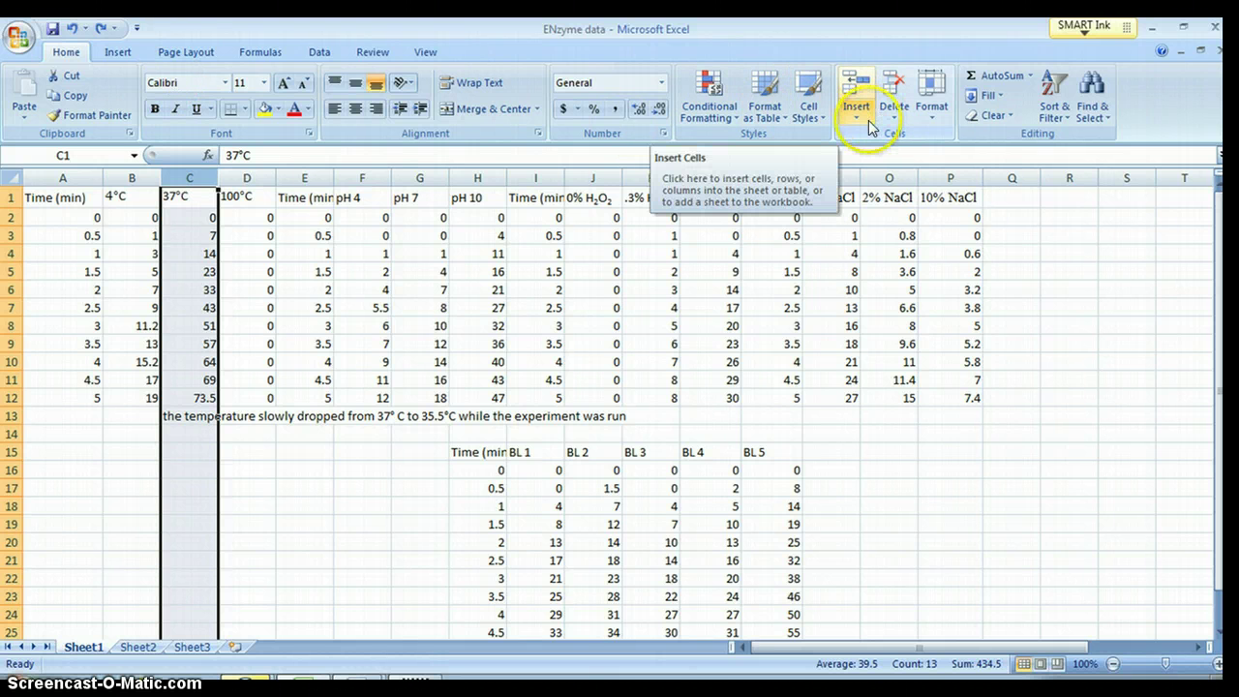
pyautogui.click(868, 120)
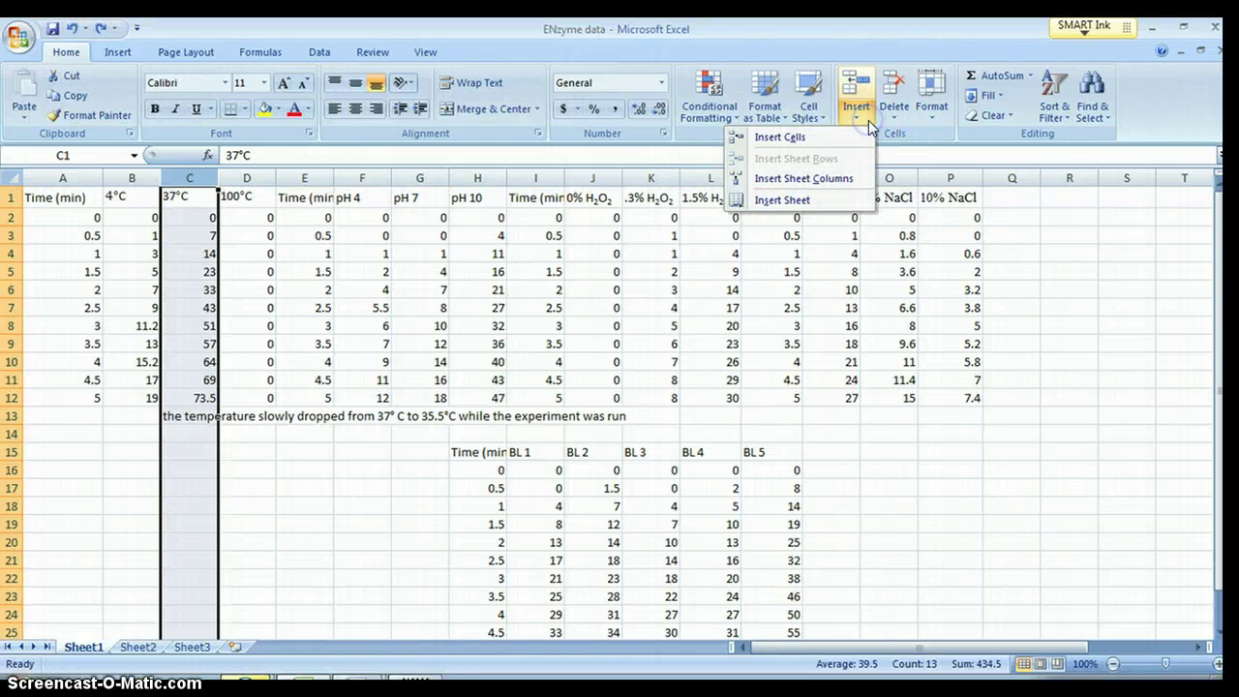
pyautogui.click(840, 186)
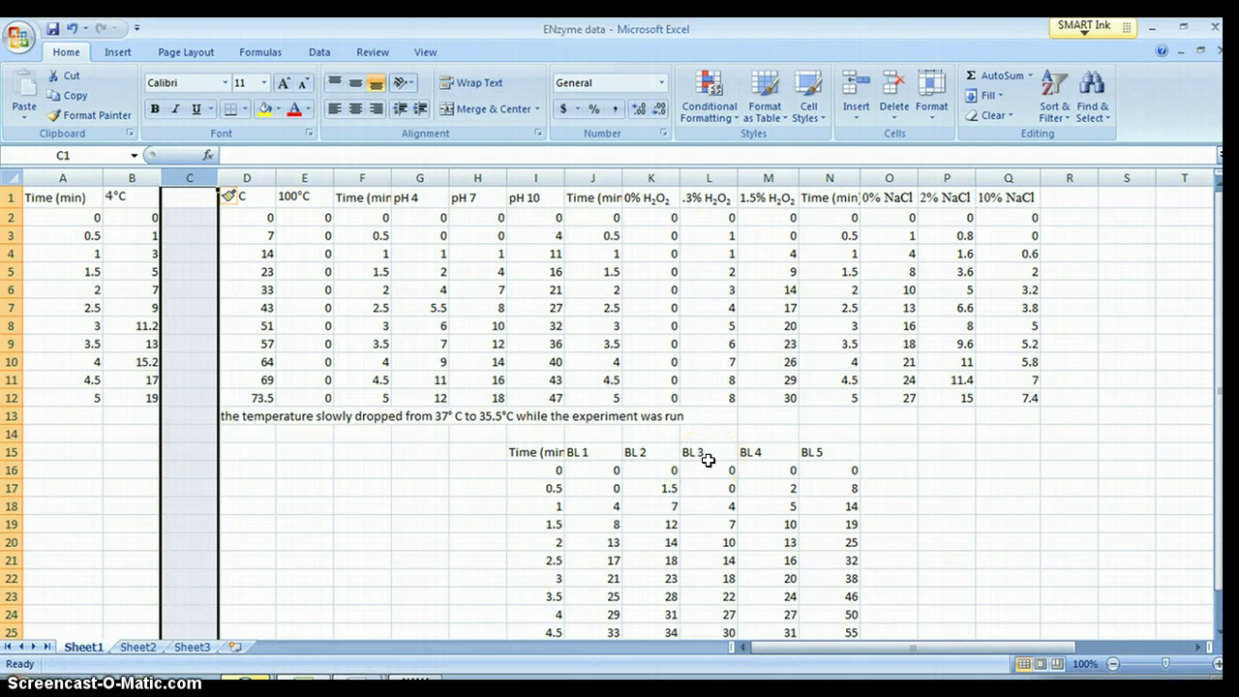
# Step: Move the BL 3 header and its readings from L15:L26 into the empty column C, starting at C1
pyautogui.moveTo(708, 461); pyautogui.dragTo(724, 413)
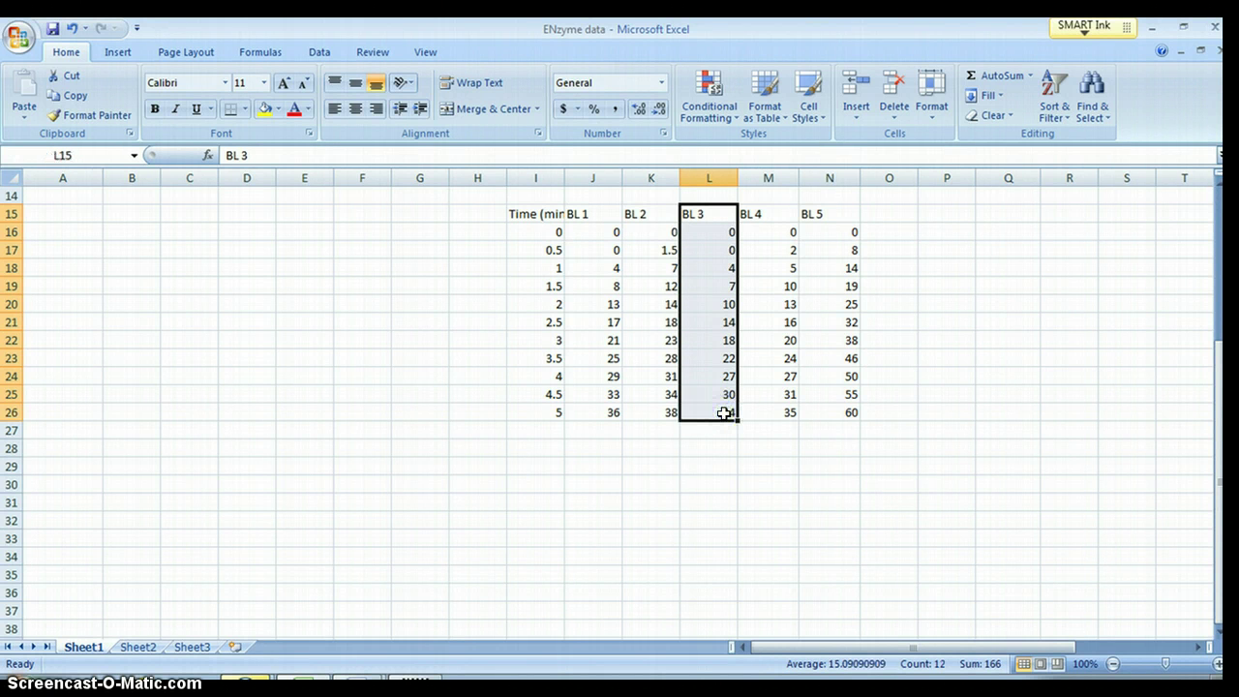
pyautogui.hotkey('ctrl', 'c')
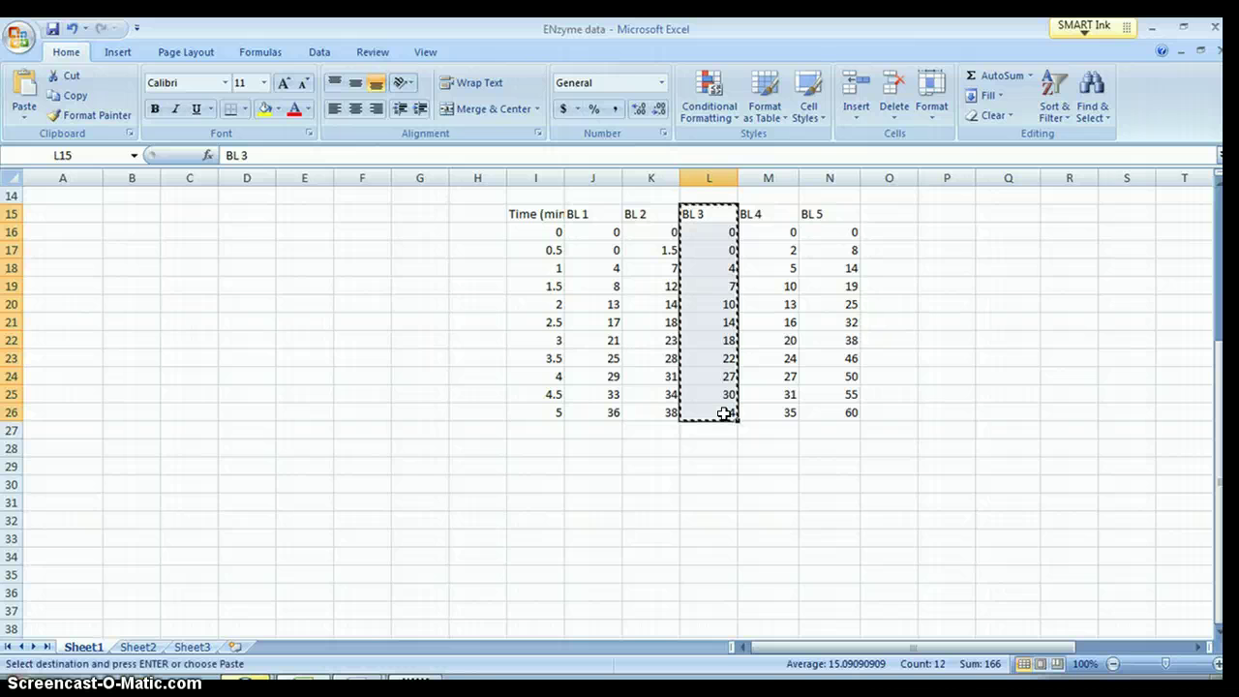
pyautogui.moveTo(1217, 410); pyautogui.dragTo(1210, 243)
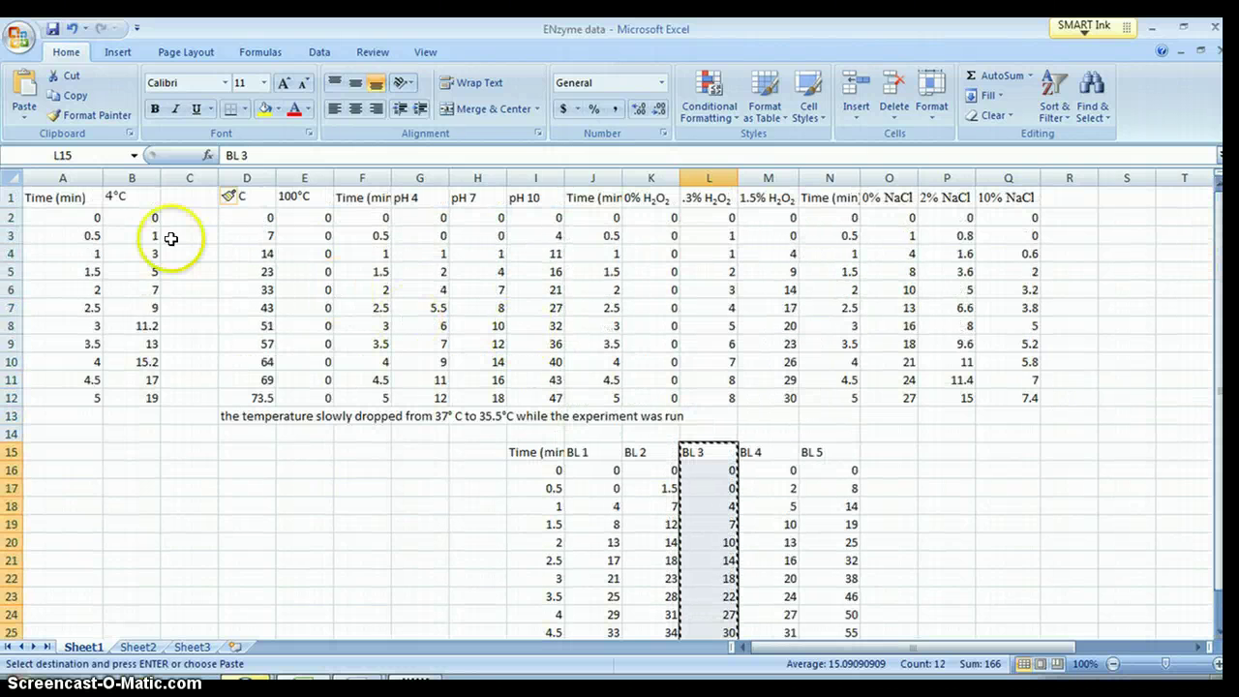
pyautogui.click(201, 199)
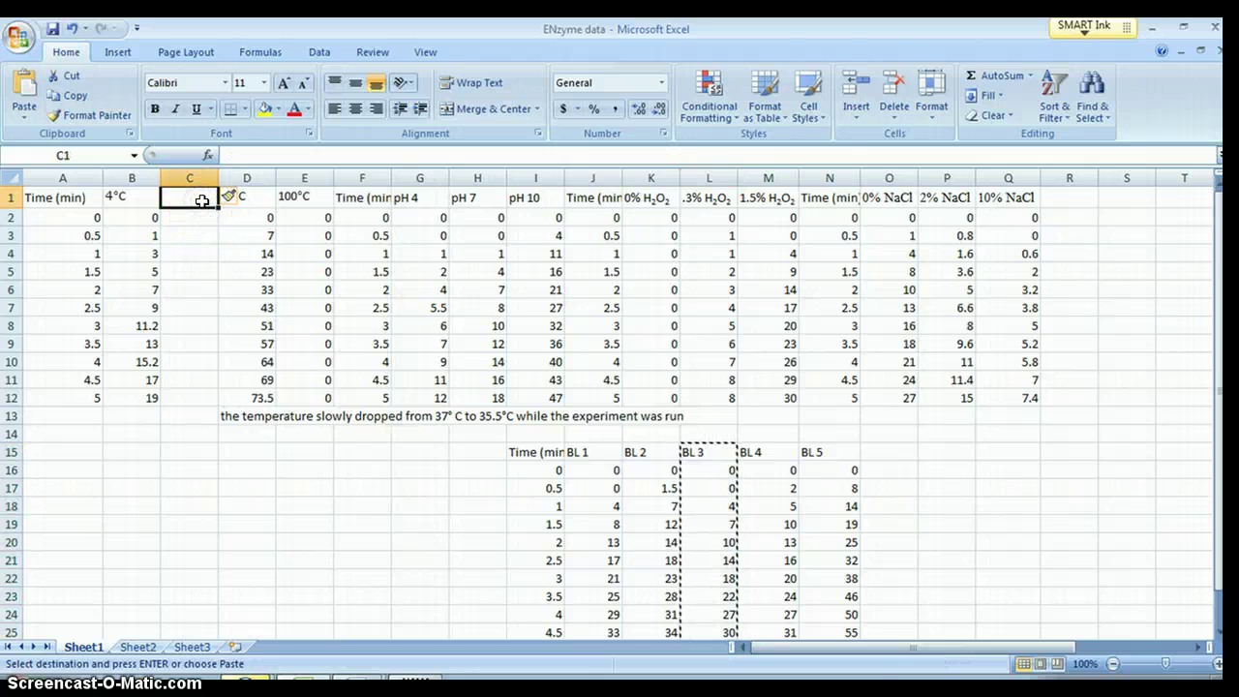
pyautogui.hotkey('ctrl', 'v')
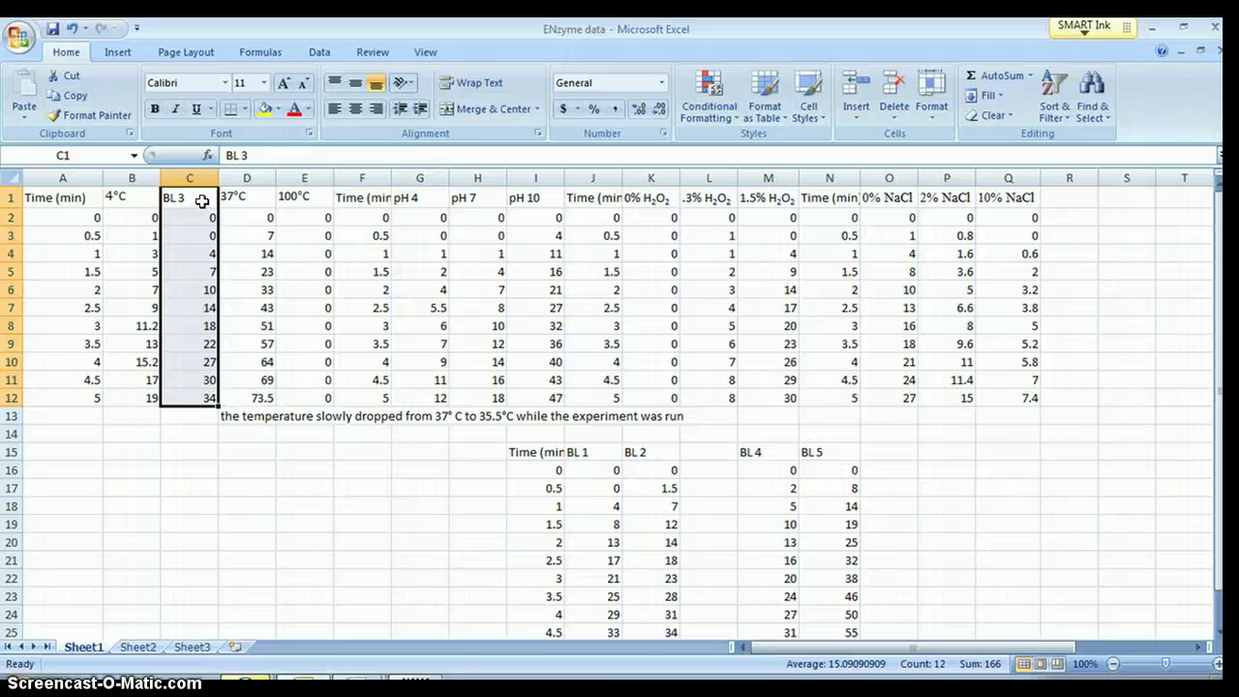
# Step: Rename the BL 3 header in C1 as "Baseline" and clear the Time (min) header in A1
pyautogui.click(201, 200)
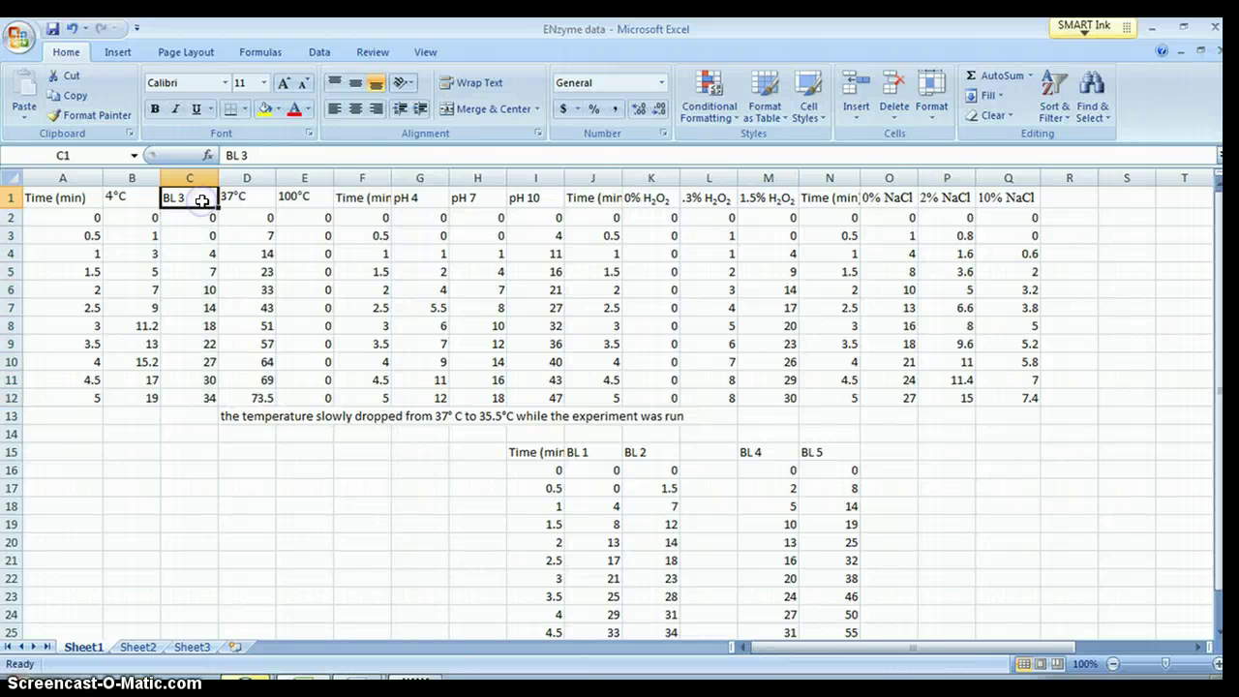
pyautogui.write('Baseline')
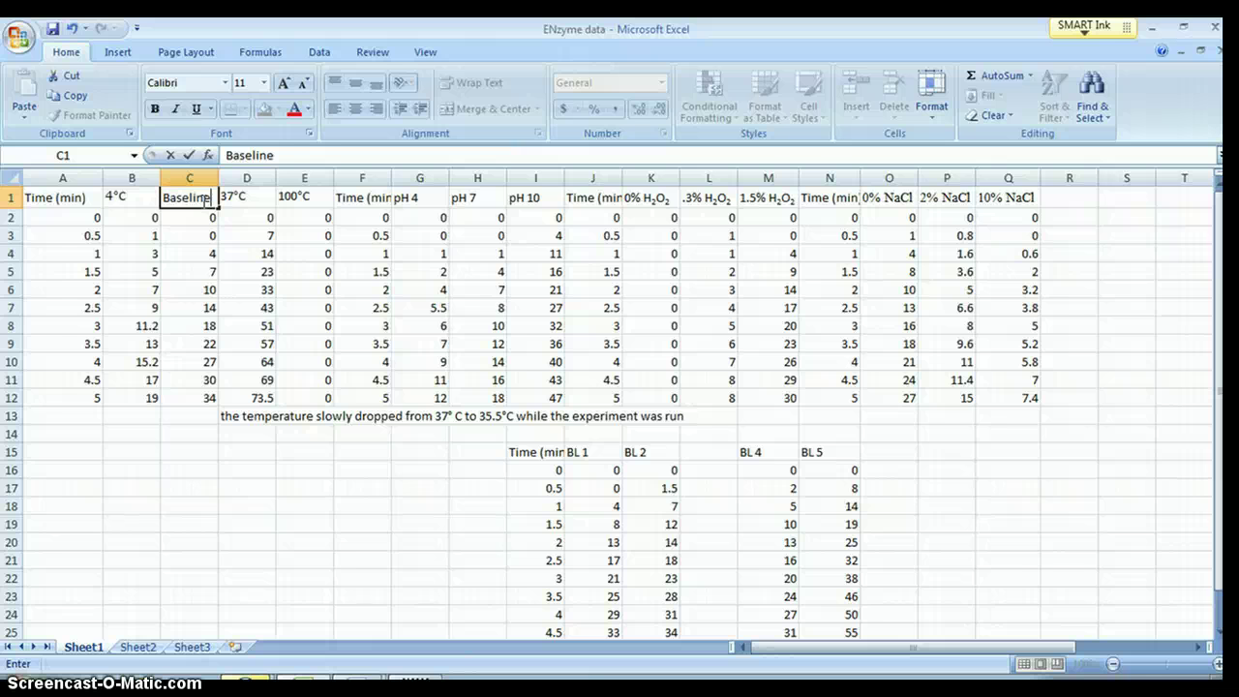
pyautogui.click(114, 203)
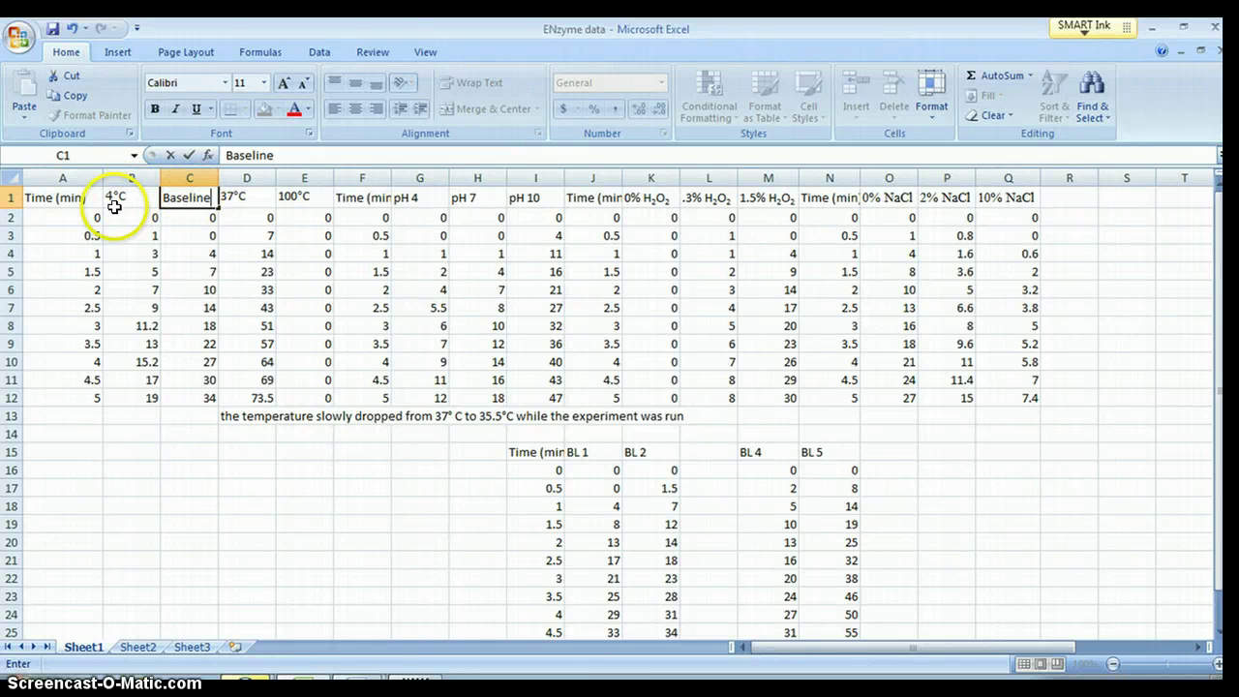
pyautogui.click(70, 199)
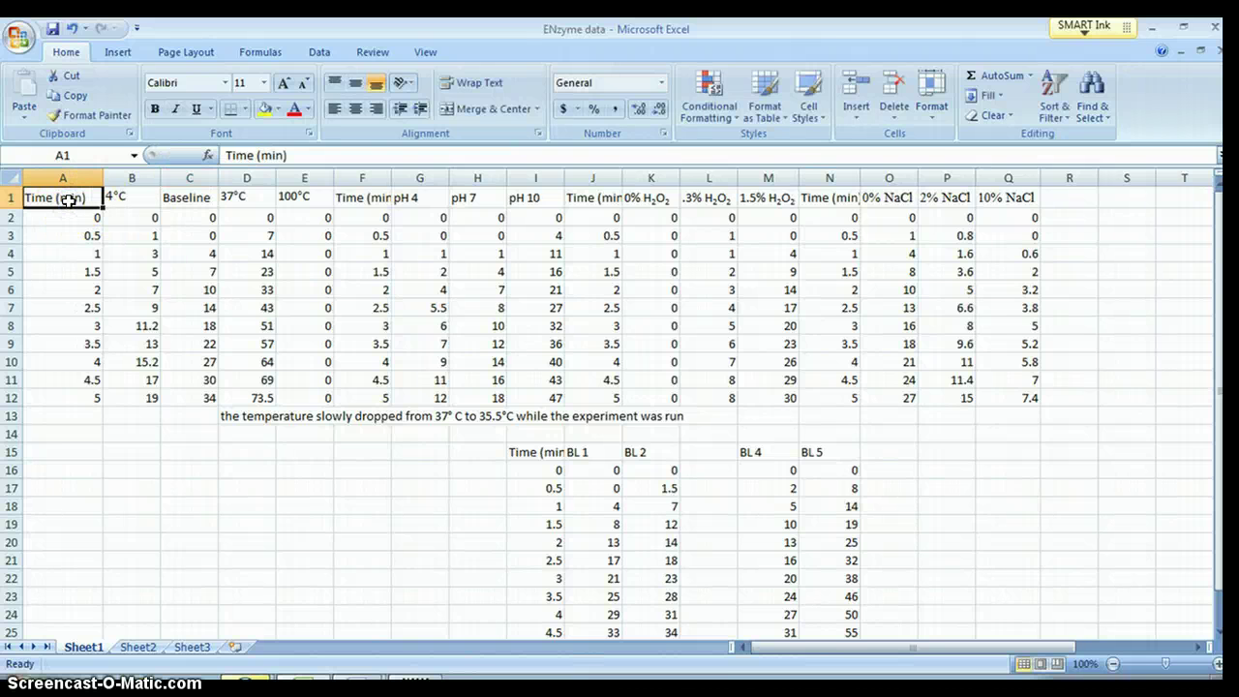
pyautogui.press('Delete')
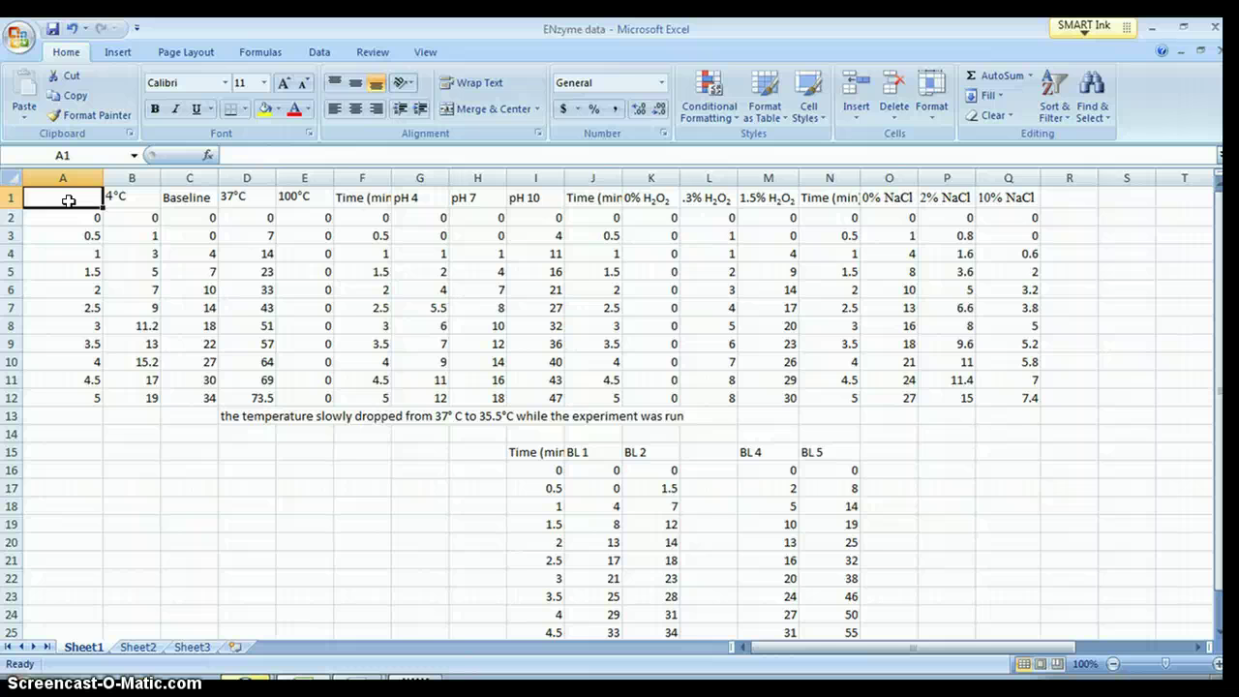
# Step: Insert a basic 2-D line chart from the time and temperature data in A1:E12
pyautogui.moveTo(63, 199); pyautogui.dragTo(294, 395)
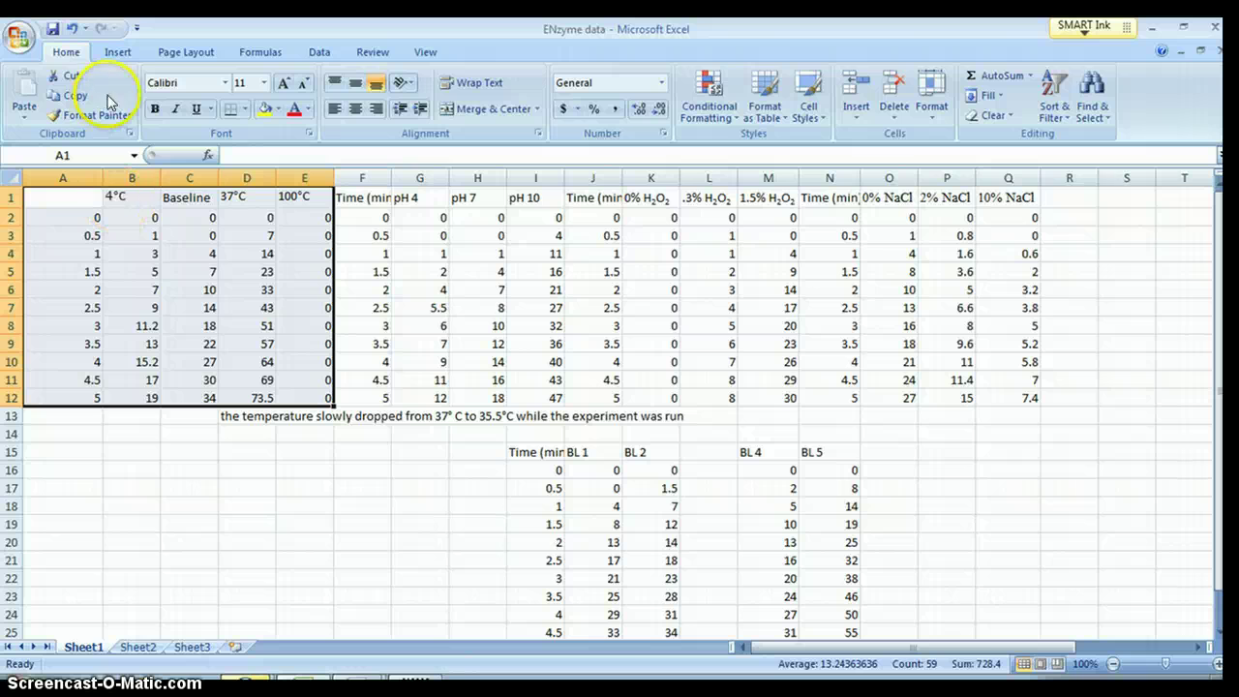
pyautogui.click(120, 54)
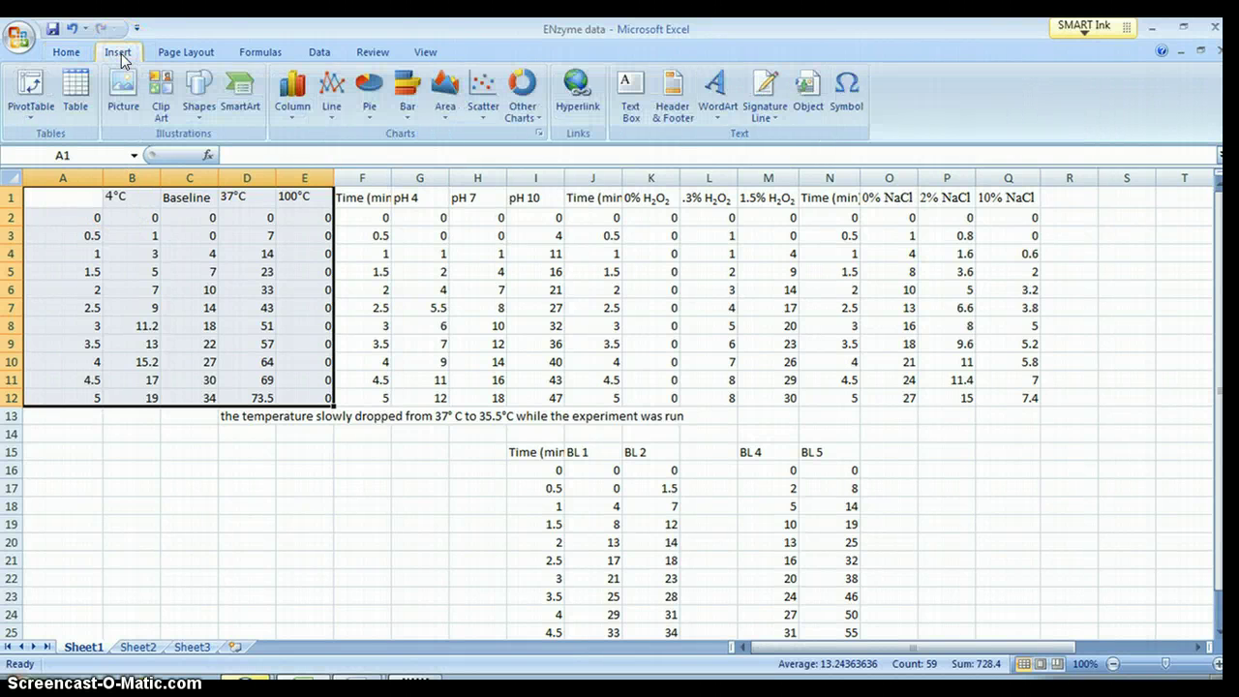
pyautogui.click(336, 97)
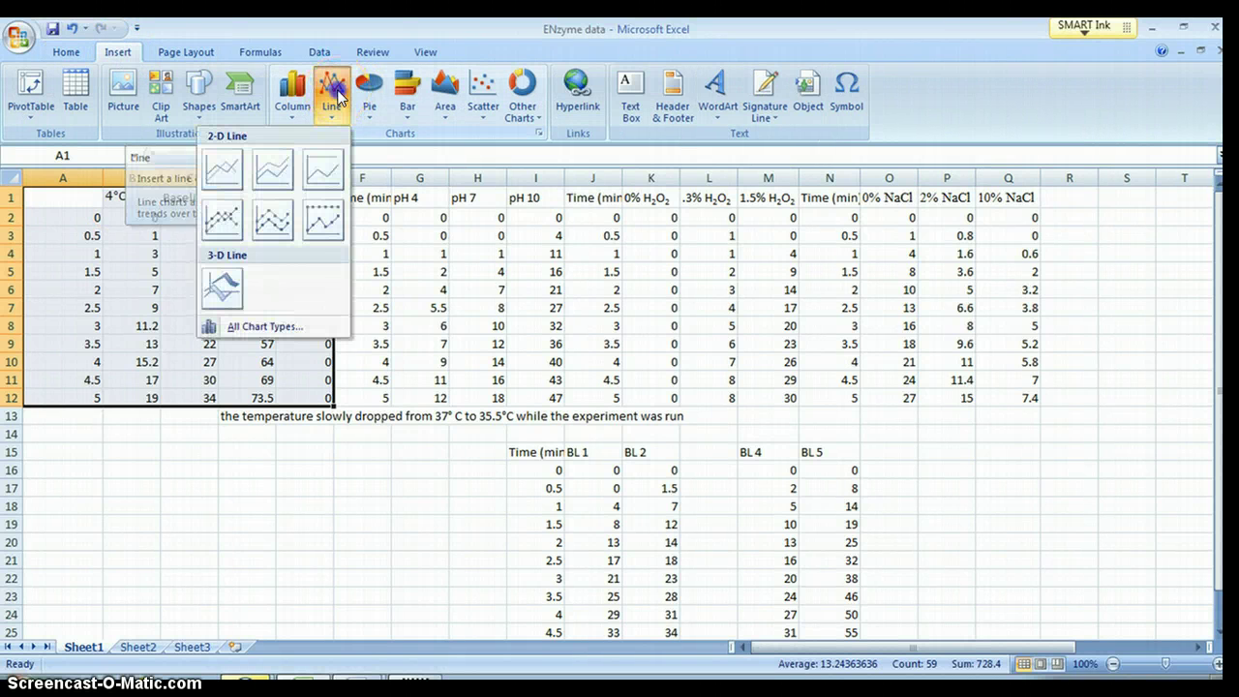
pyautogui.click(223, 168)
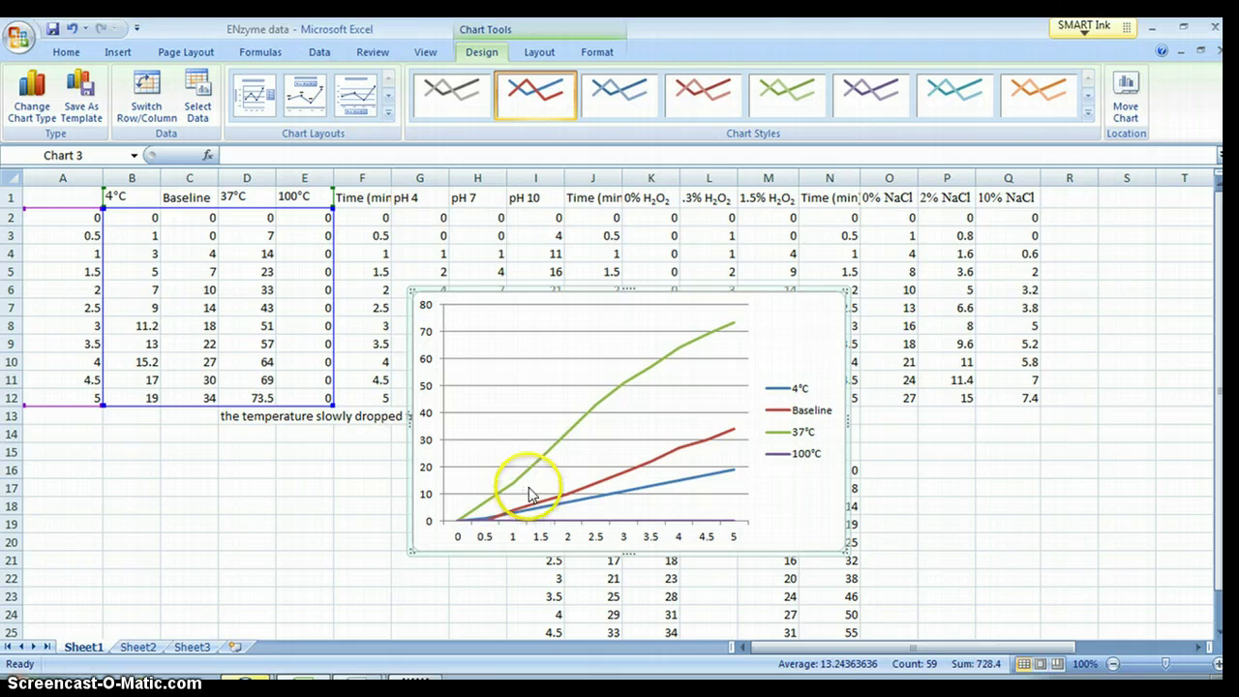
pyautogui.moveTo(533, 483)
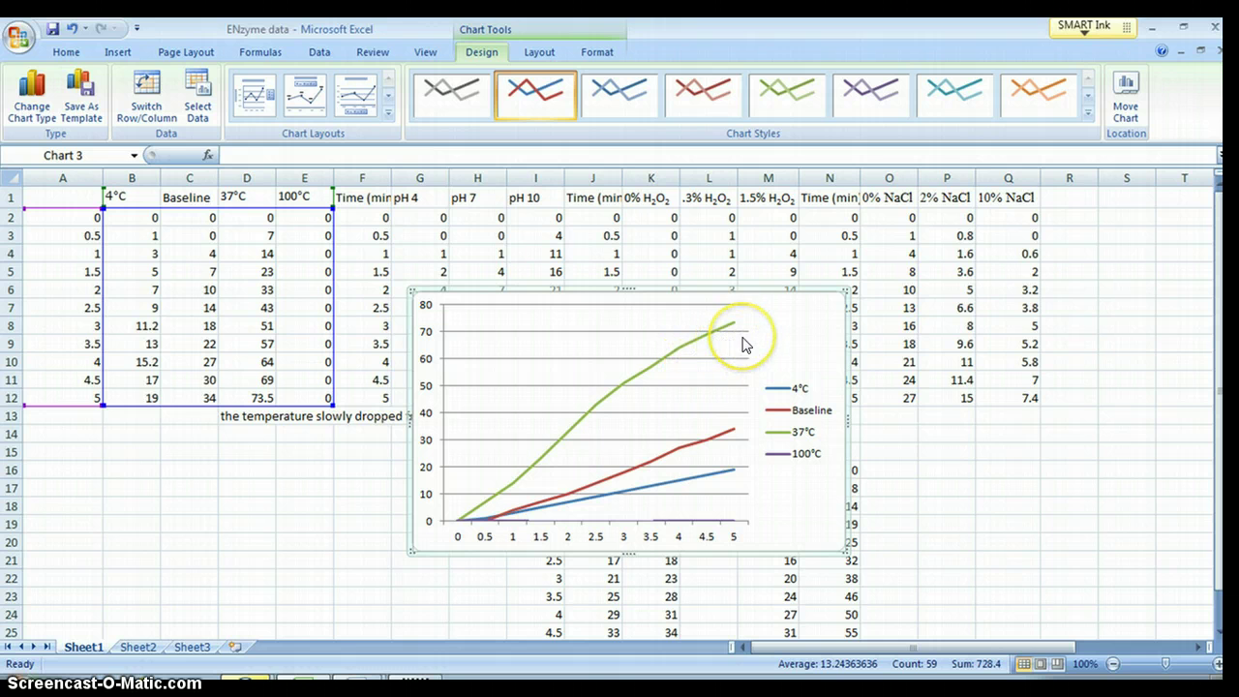
pyautogui.moveTo(743, 488)
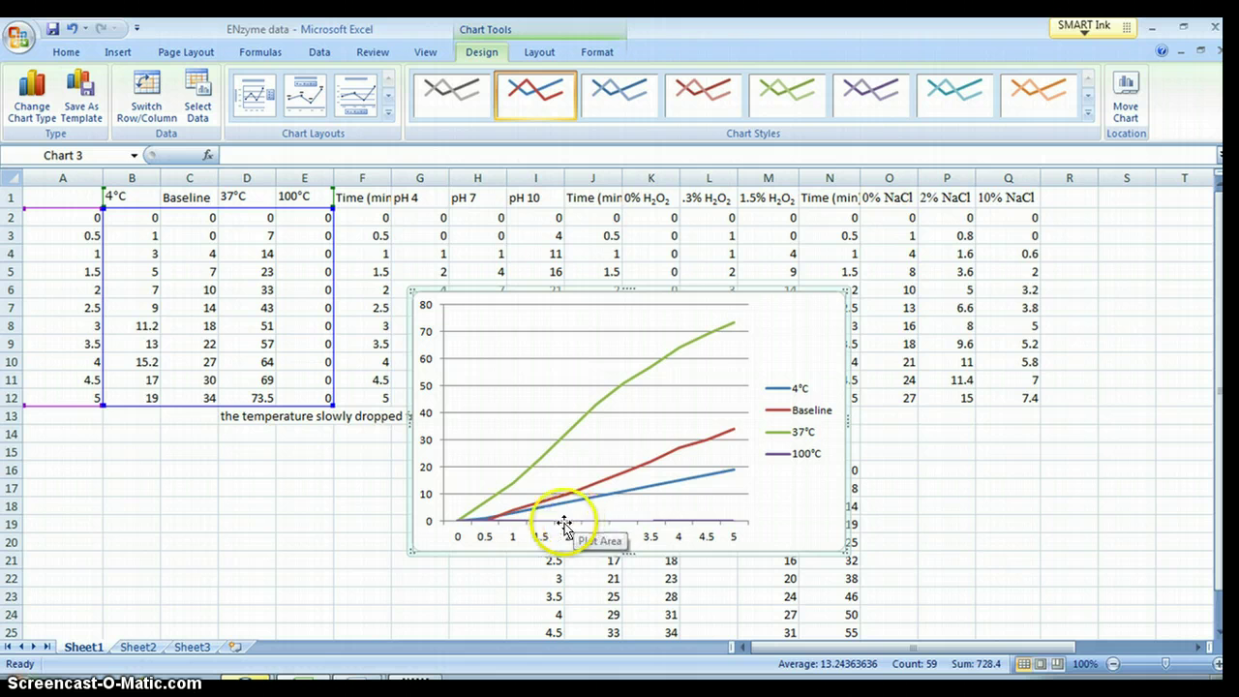
pyautogui.click(727, 485)
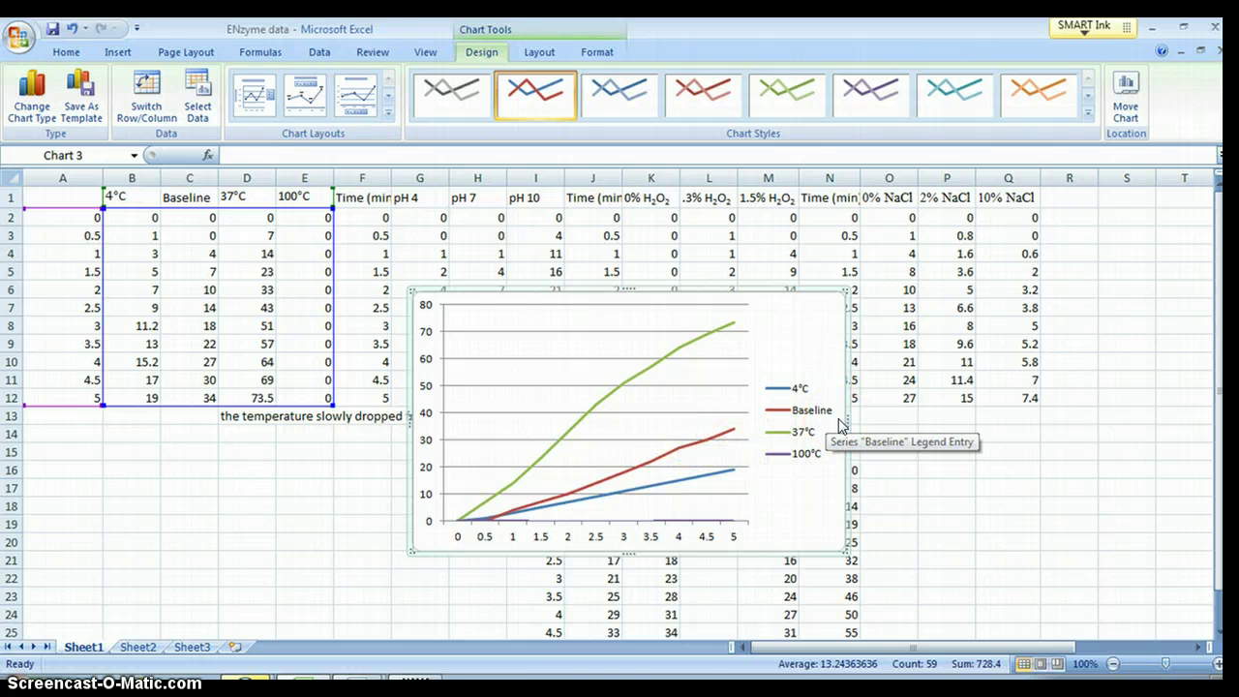
# Step: Replace the Baseline header in C1 with 19 followed by the degree sign symbol
pyautogui.click(199, 205)
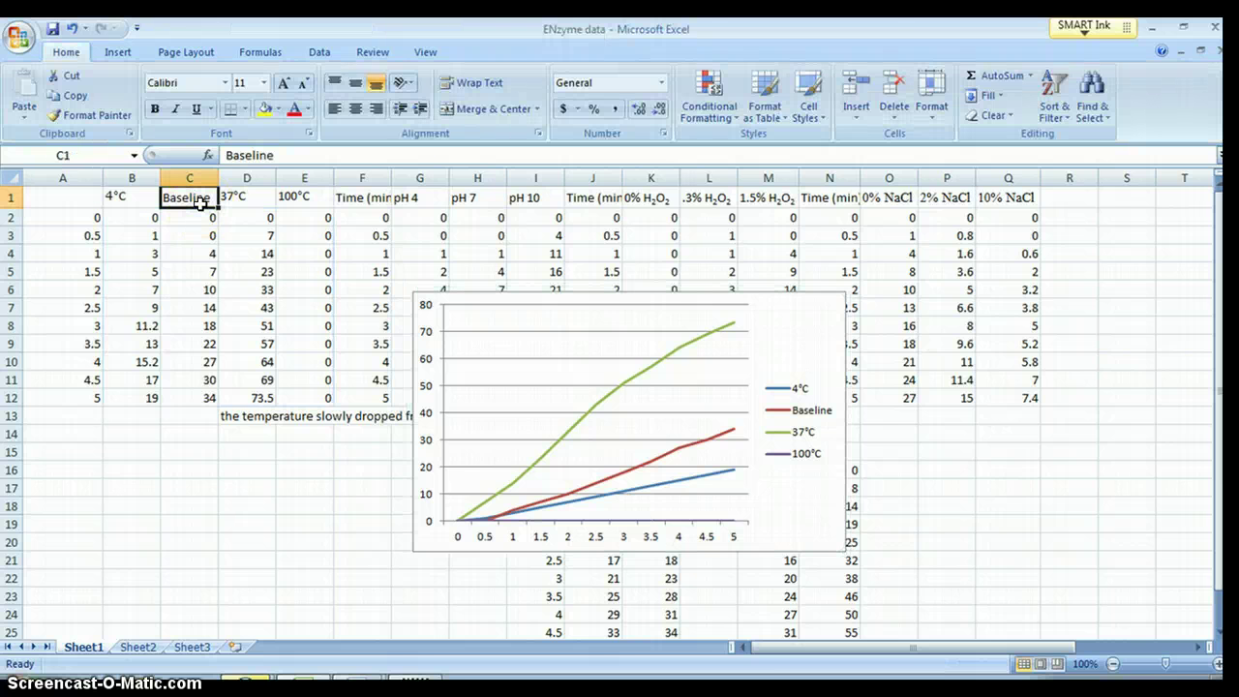
pyautogui.write('19')
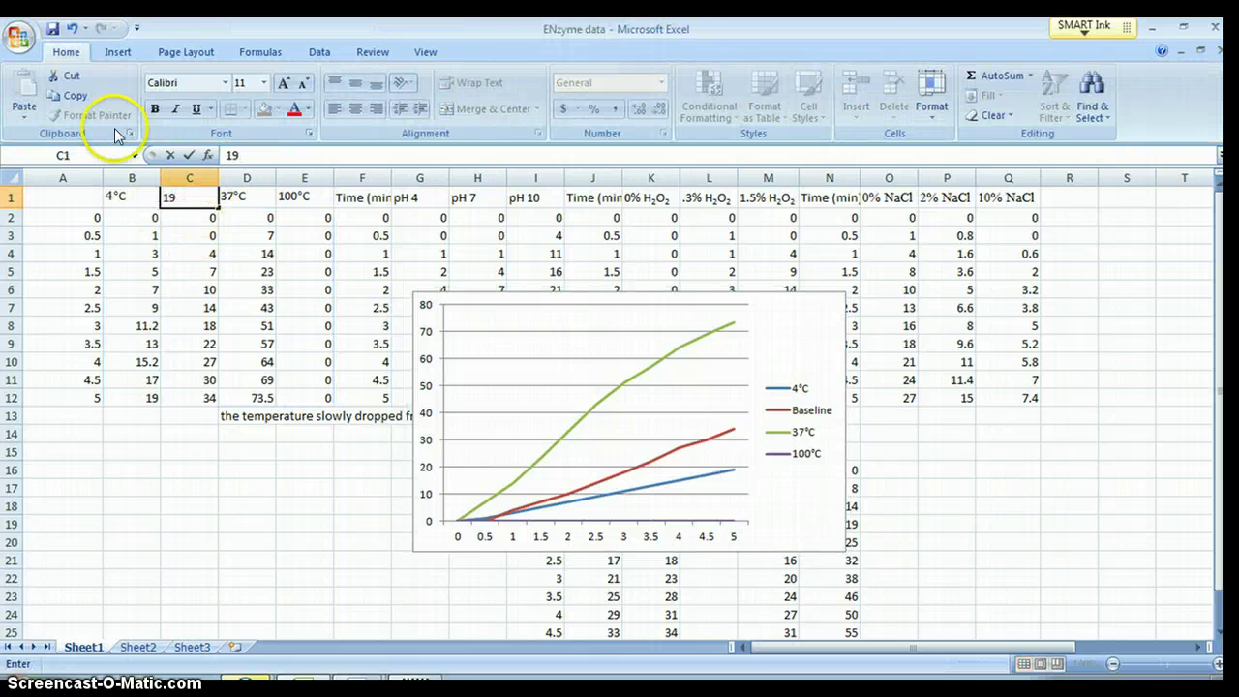
pyautogui.click(117, 51)
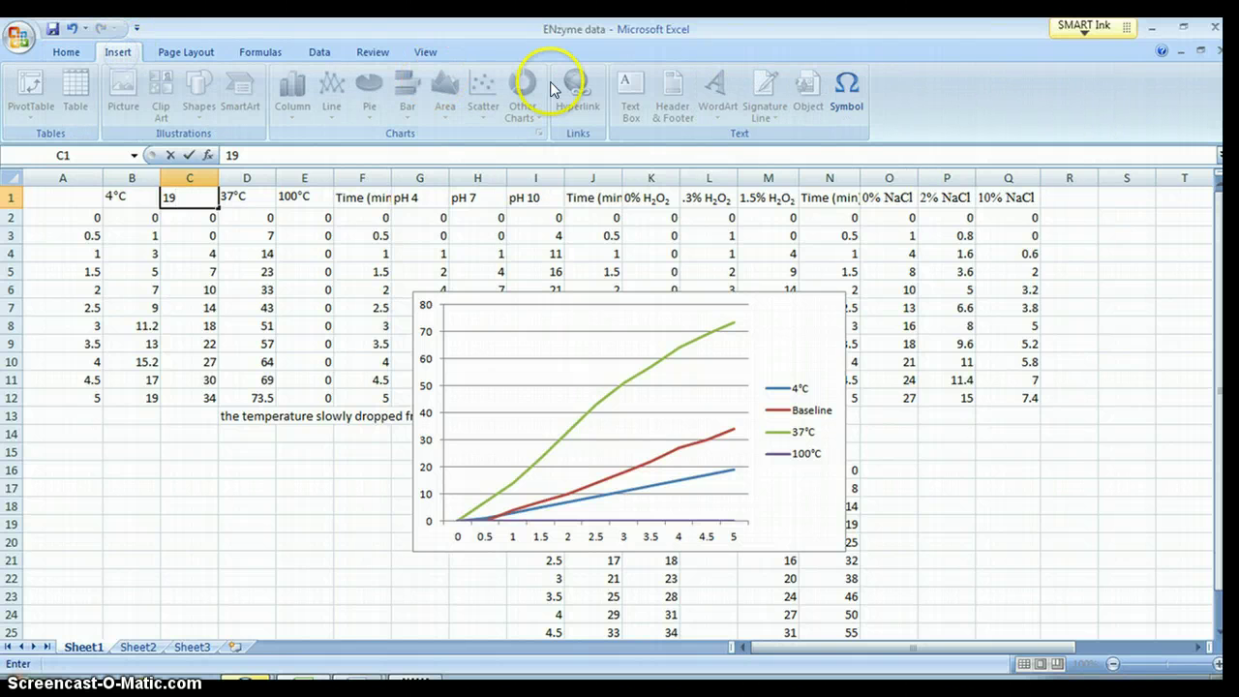
pyautogui.click(855, 100)
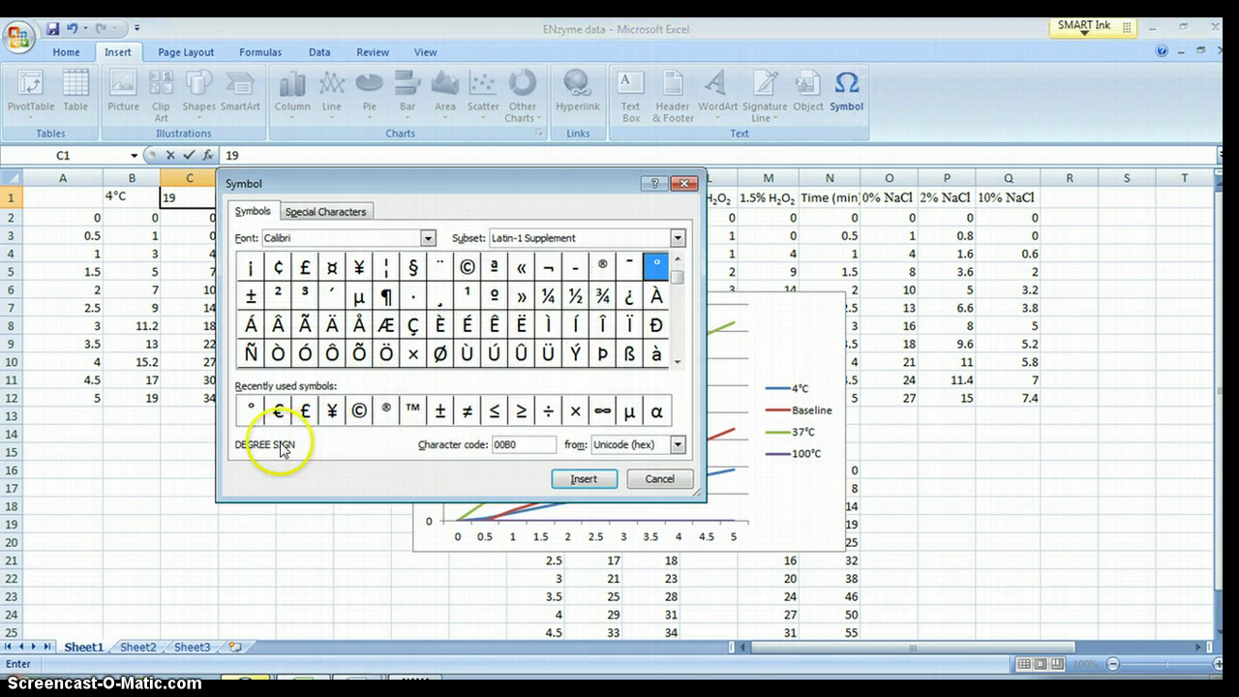
pyautogui.click(248, 411)
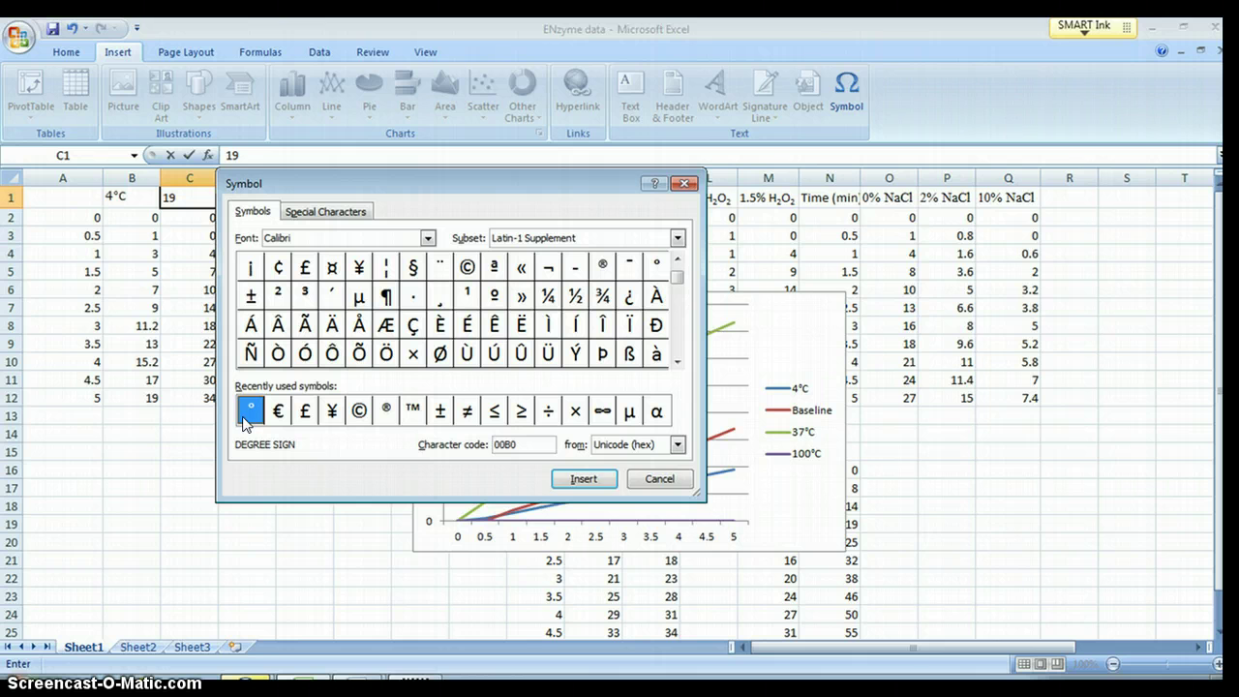
pyautogui.click(586, 490)
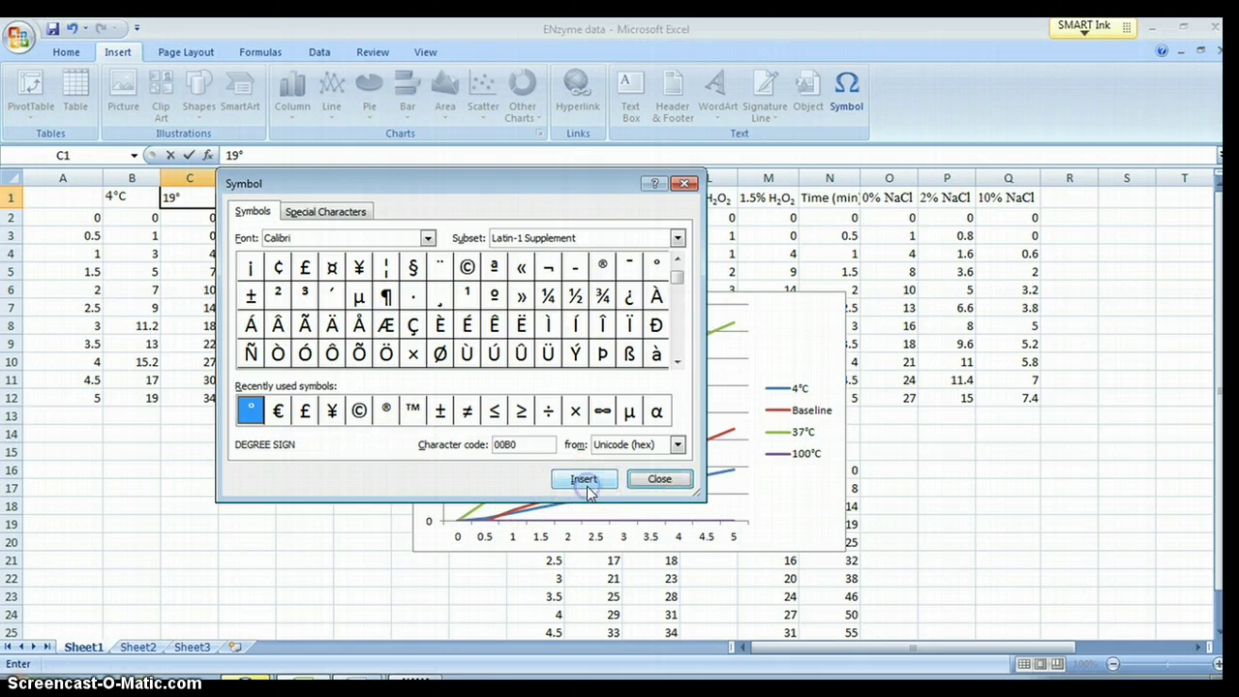
# Step: Browse the symbol list from Basic Latin to Latin-1 Supplement to locate the degree sign
pyautogui.click(677, 278)
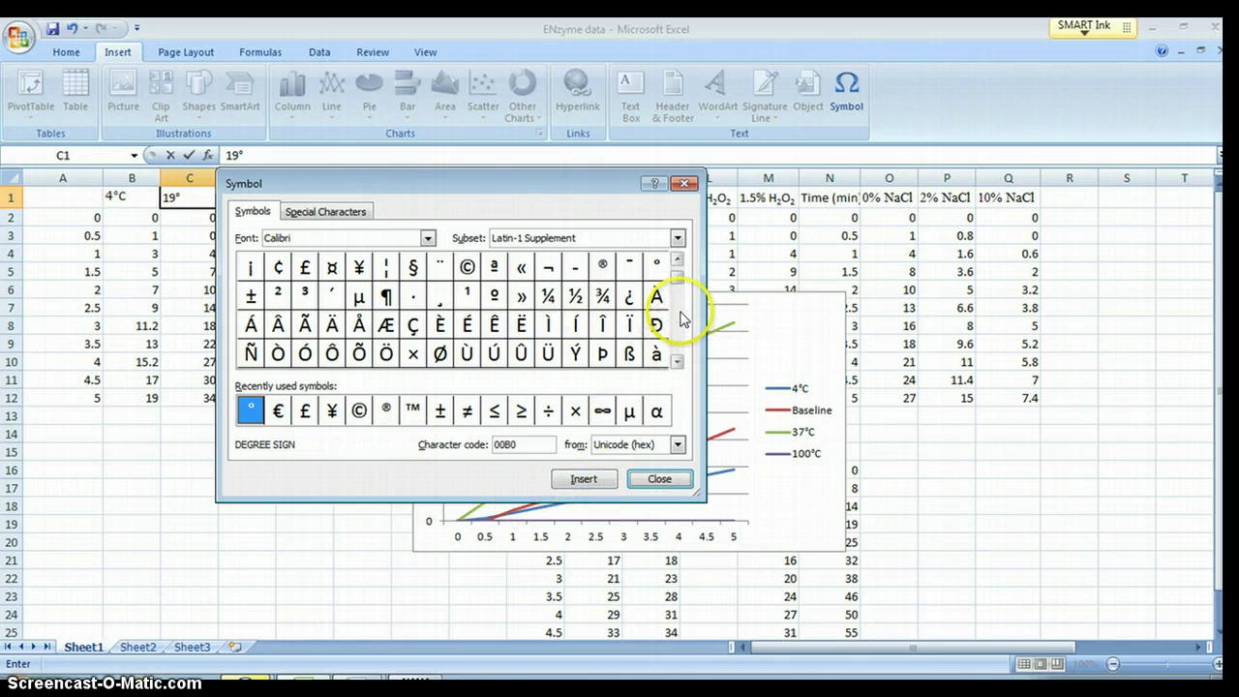
pyautogui.moveTo(684, 288); pyautogui.dragTo(674, 273)
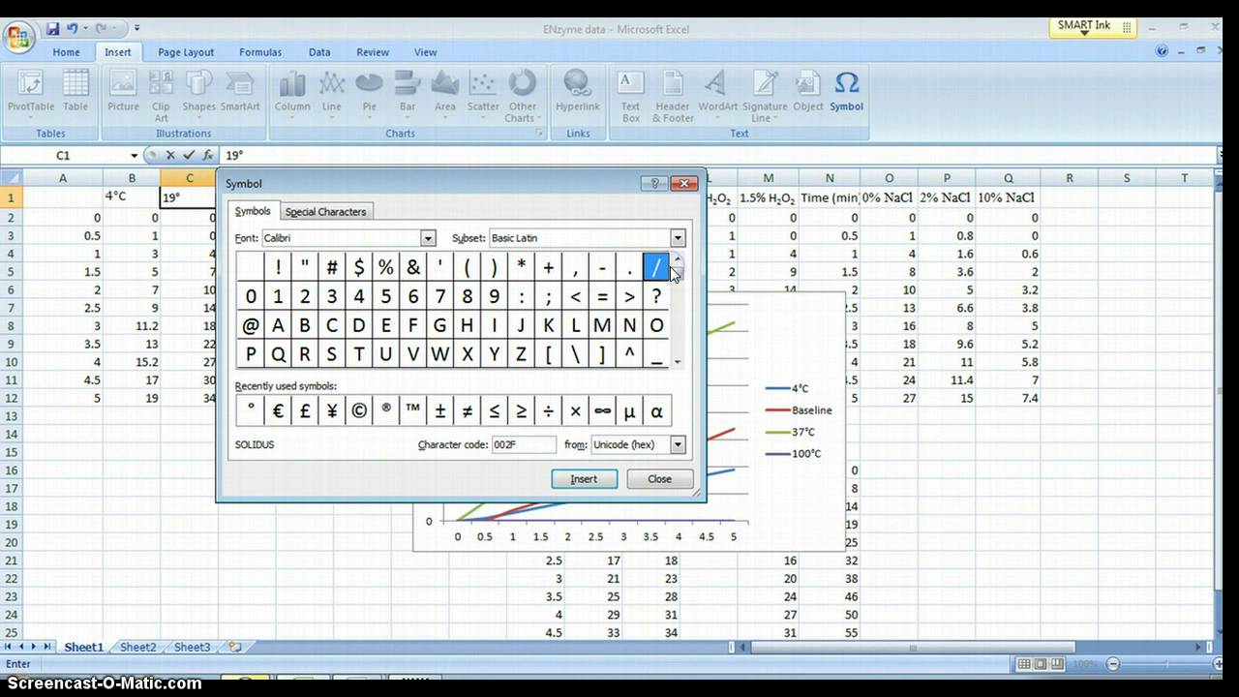
pyautogui.press('Down')
pyautogui.press('Down')
pyautogui.press('Down')
pyautogui.press('Down')
pyautogui.press('Down')
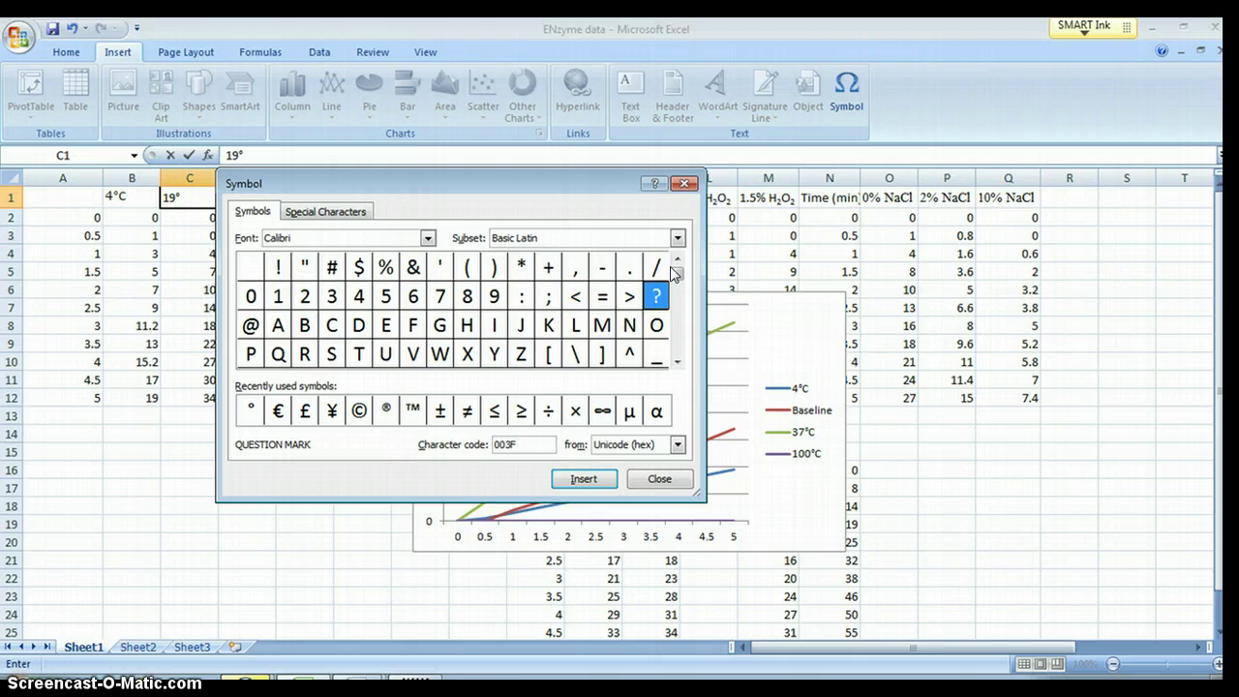
pyautogui.press('Down')
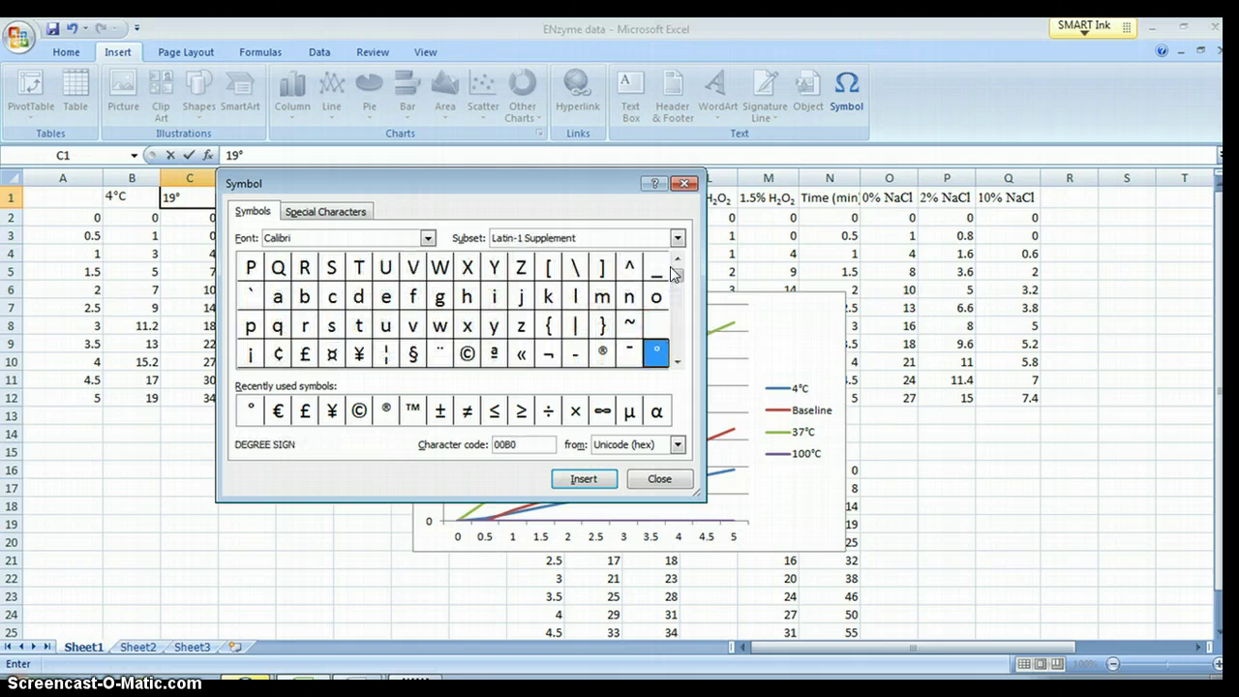
pyautogui.click(656, 354)
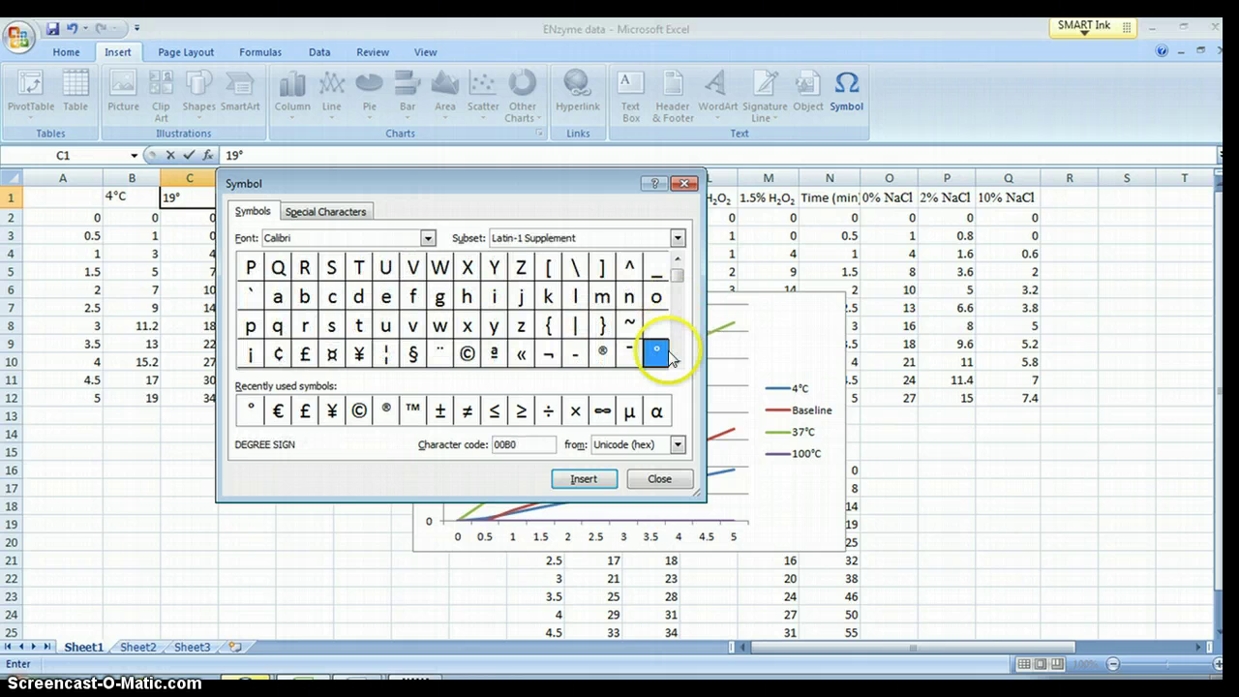
# Step: Close the symbol picker and complete the header in C1 as 19°C
pyautogui.click(661, 480)
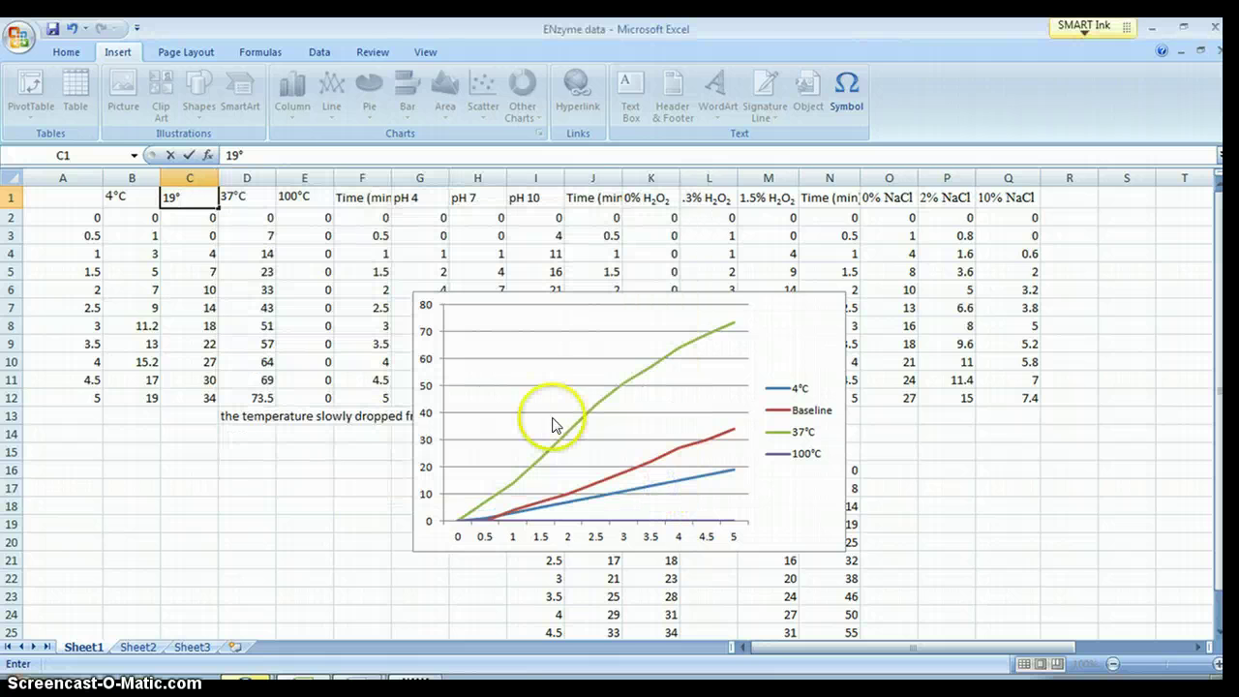
pyautogui.press('Return')
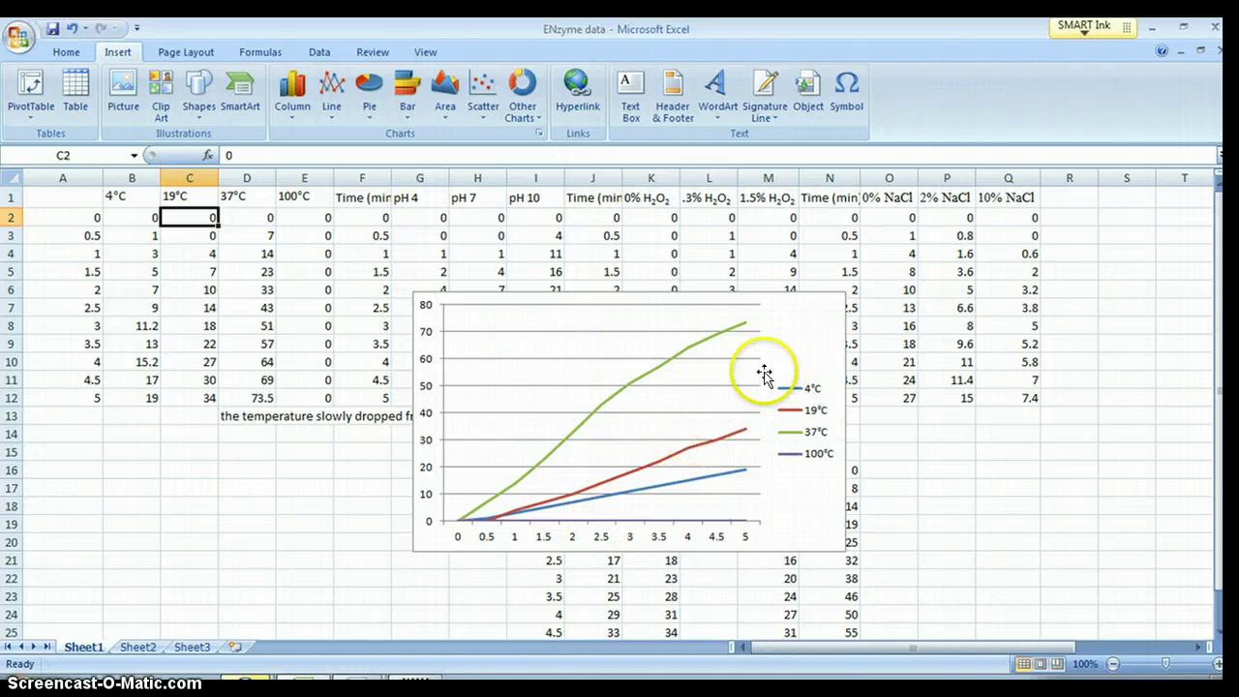
# Step: Move the line chart to its own new sheet named Chart1
pyautogui.click(811, 329)
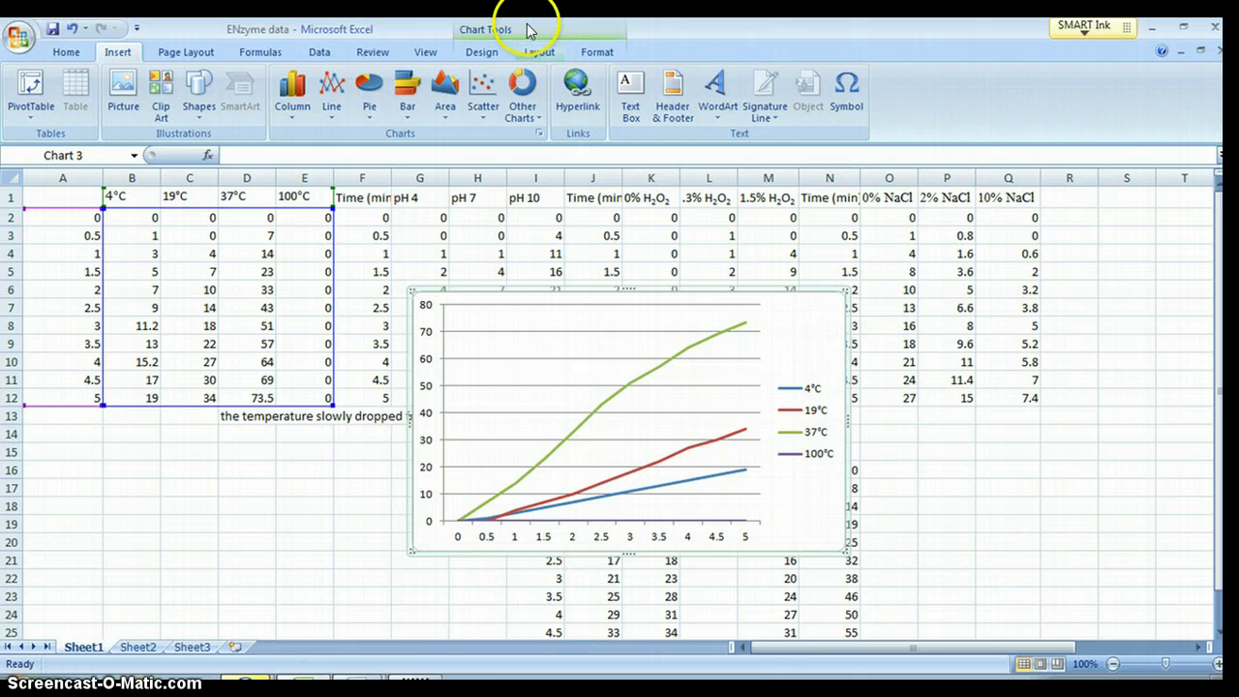
pyautogui.click(486, 56)
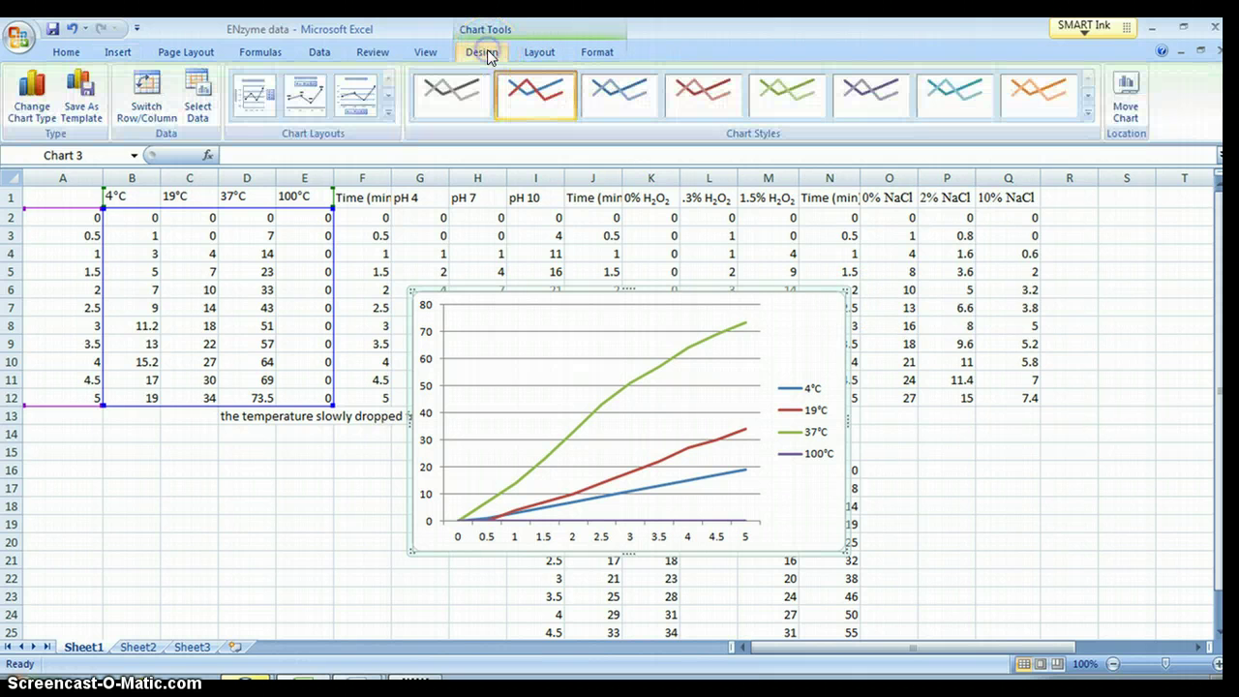
pyautogui.click(1126, 108)
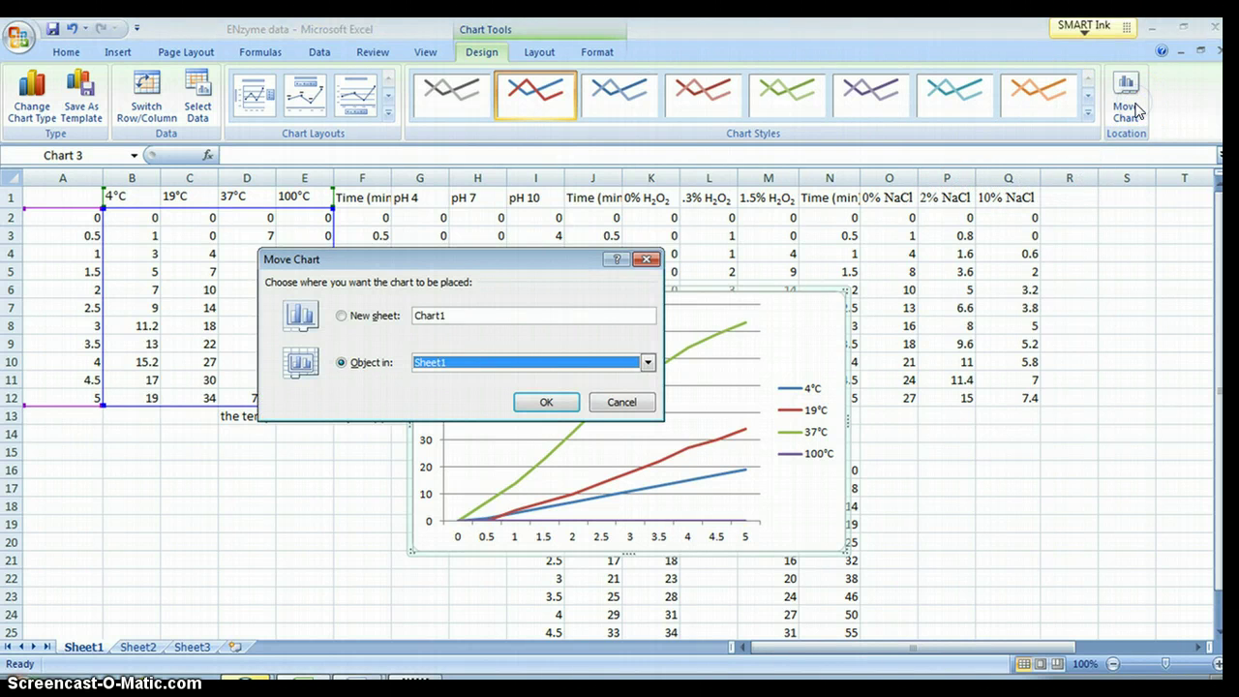
pyautogui.click(342, 318)
pyautogui.click(545, 403)
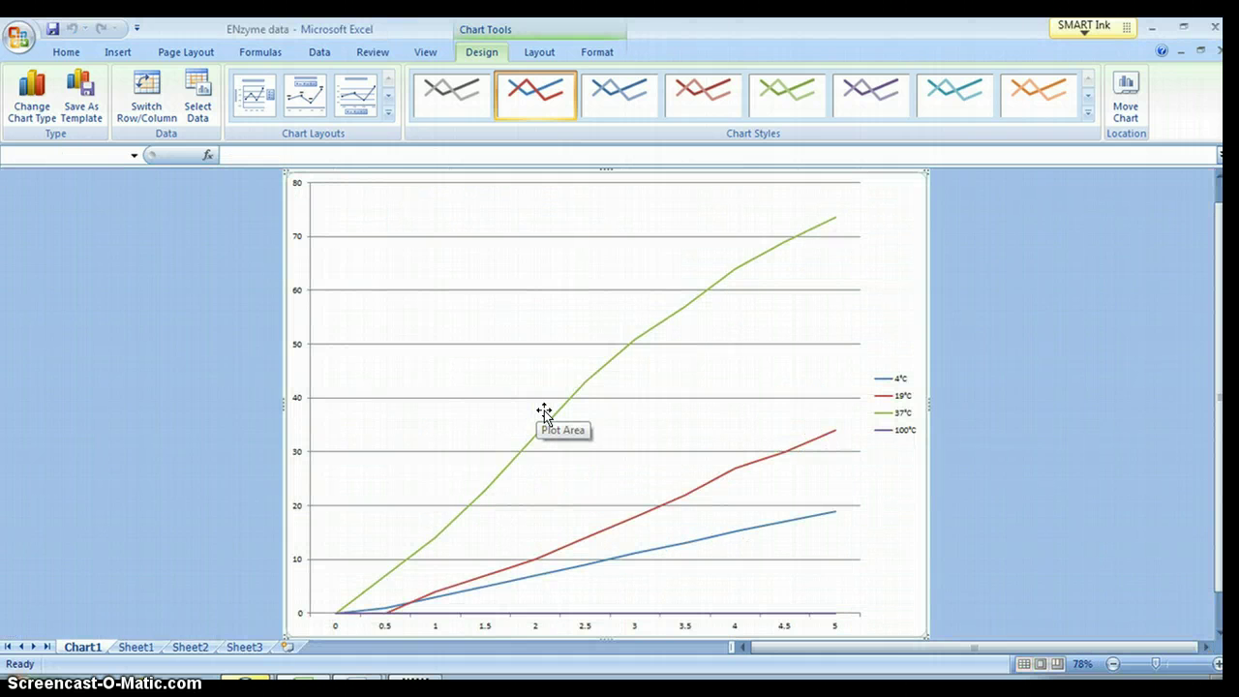
# Step: Format the chart's horizontal axis so that its axis position is on tick marks
pyautogui.moveTo(552, 586); pyautogui.dragTo(615, 632)
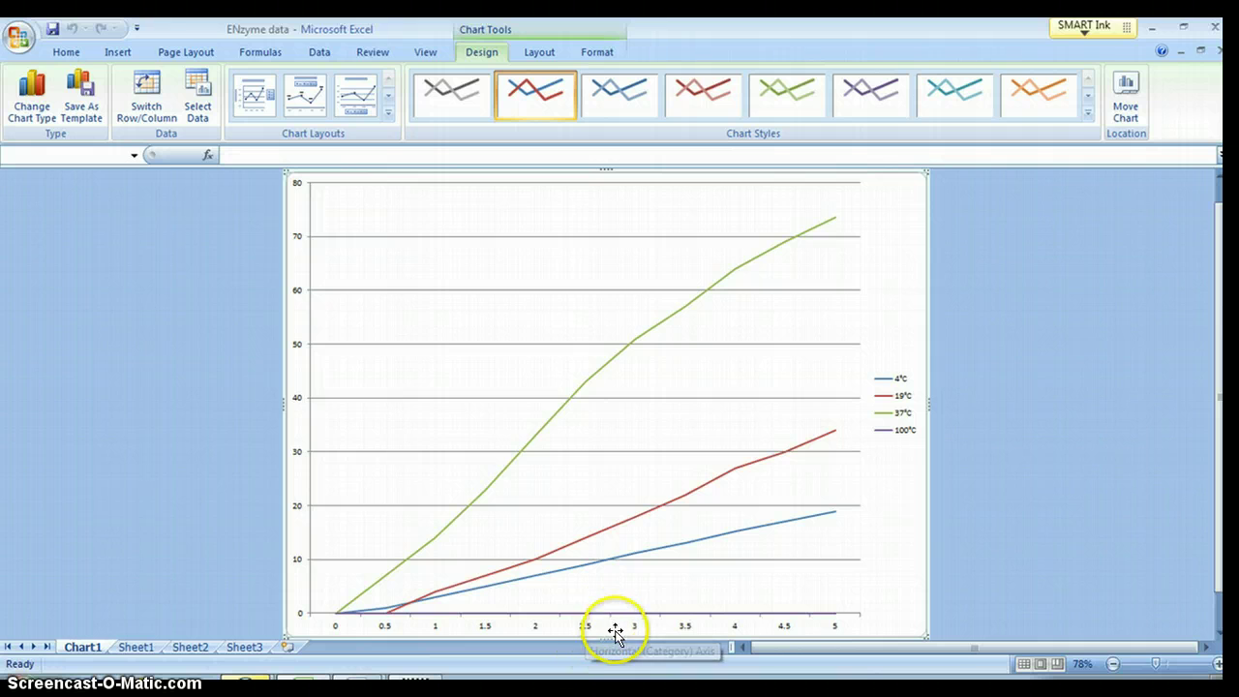
pyautogui.click(599, 643)
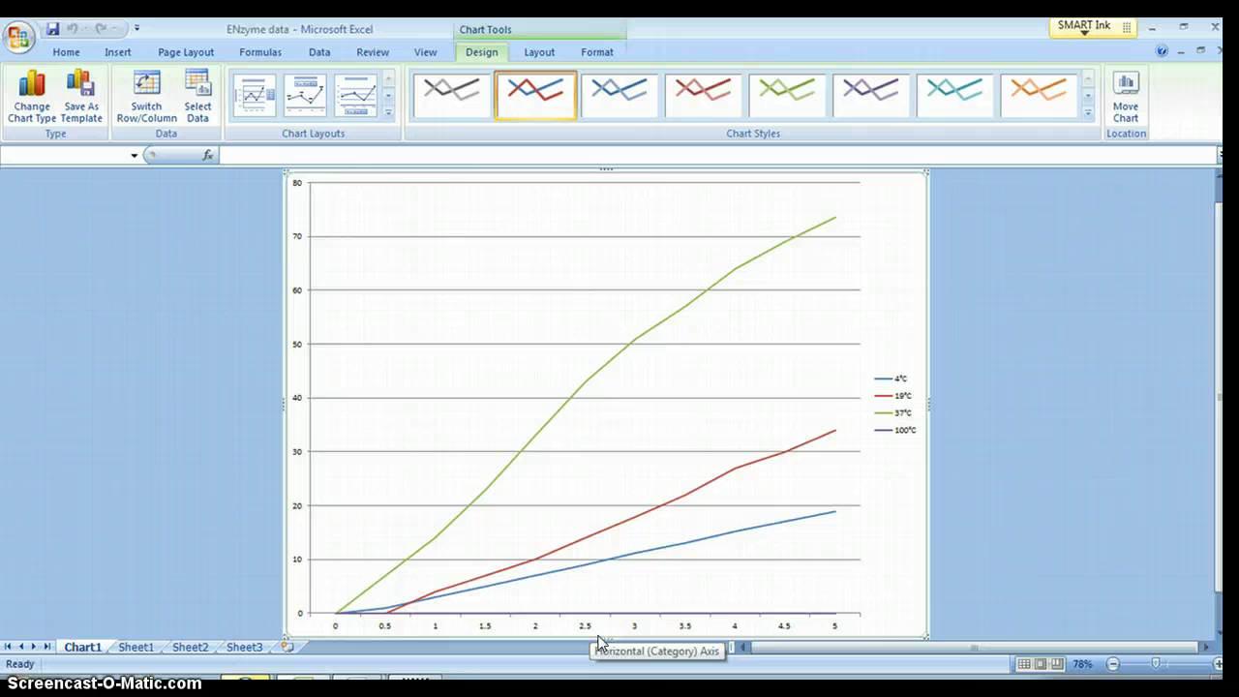
pyautogui.rightClick(599, 641)
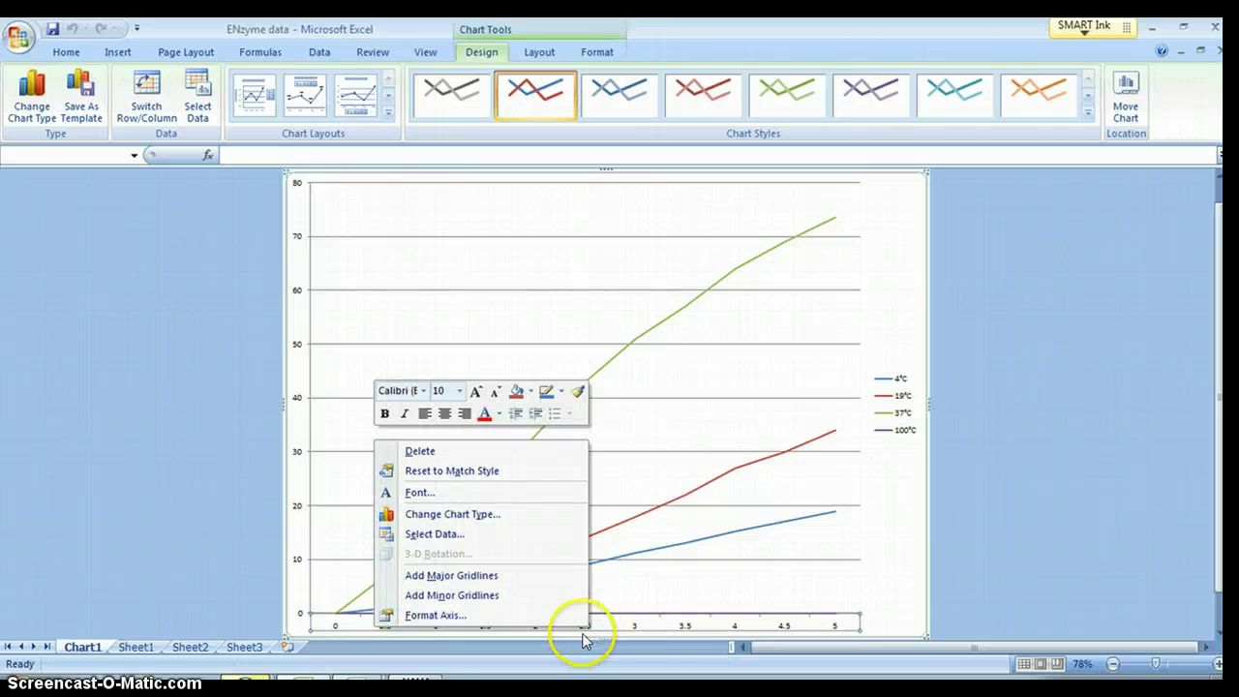
pyautogui.click(575, 619)
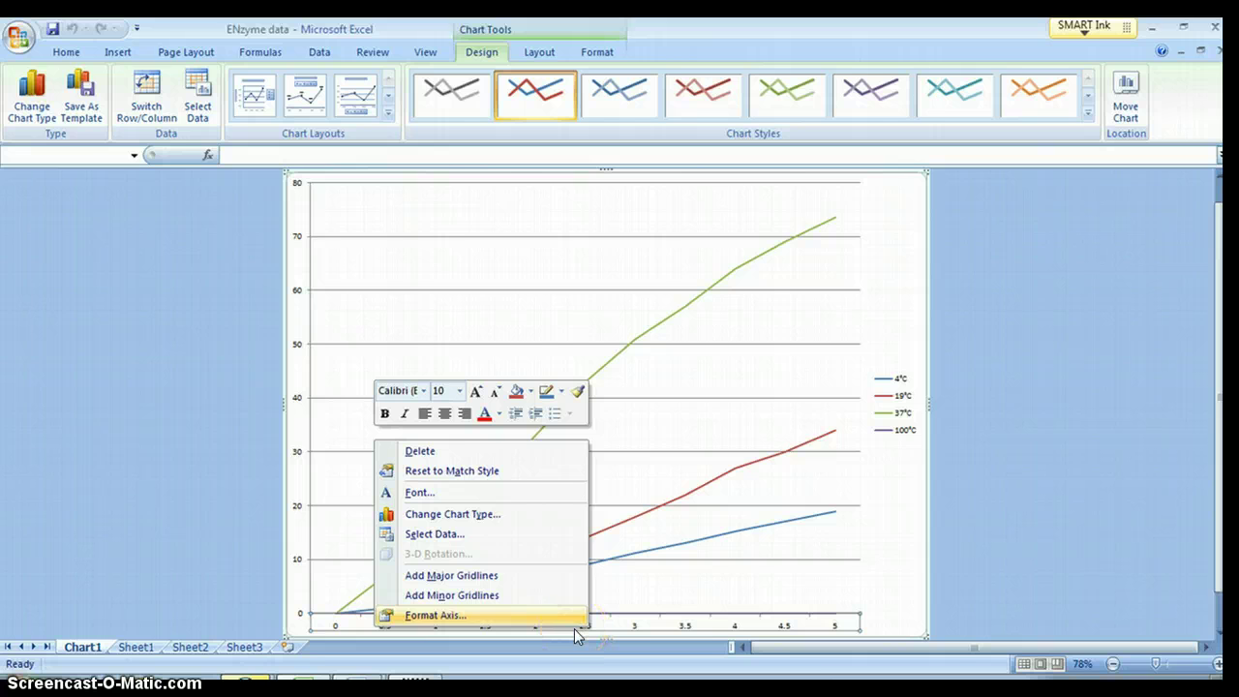
pyautogui.click(575, 624)
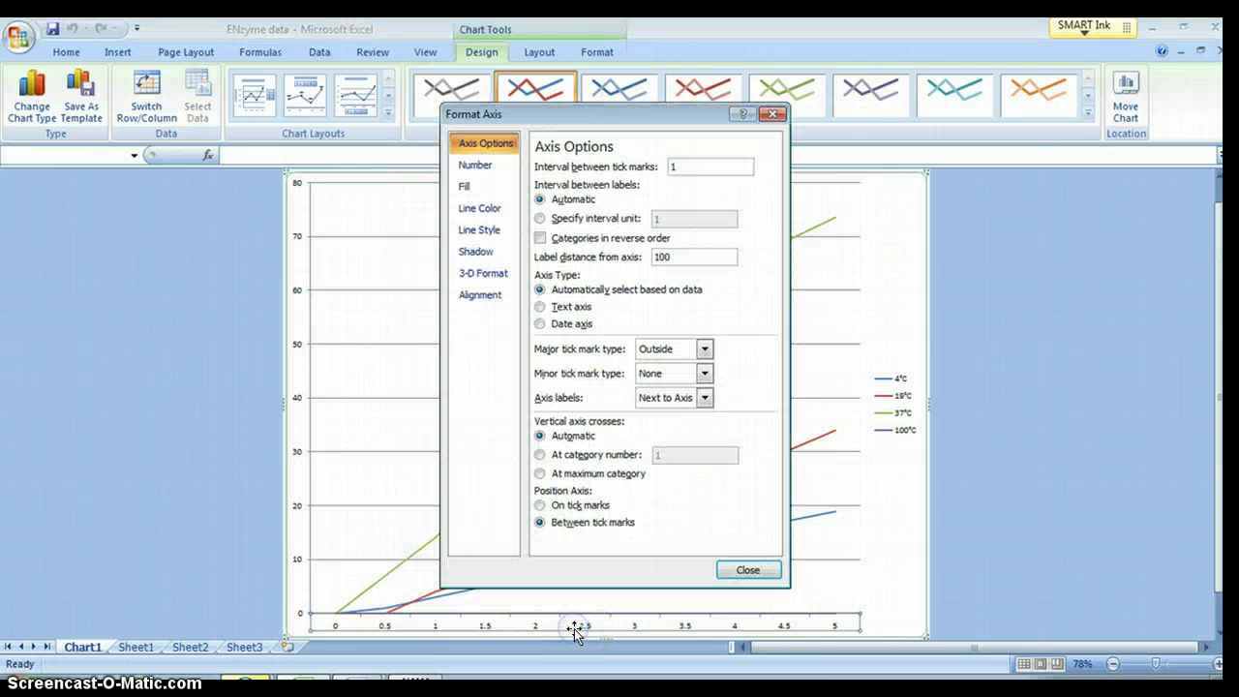
pyautogui.click(541, 505)
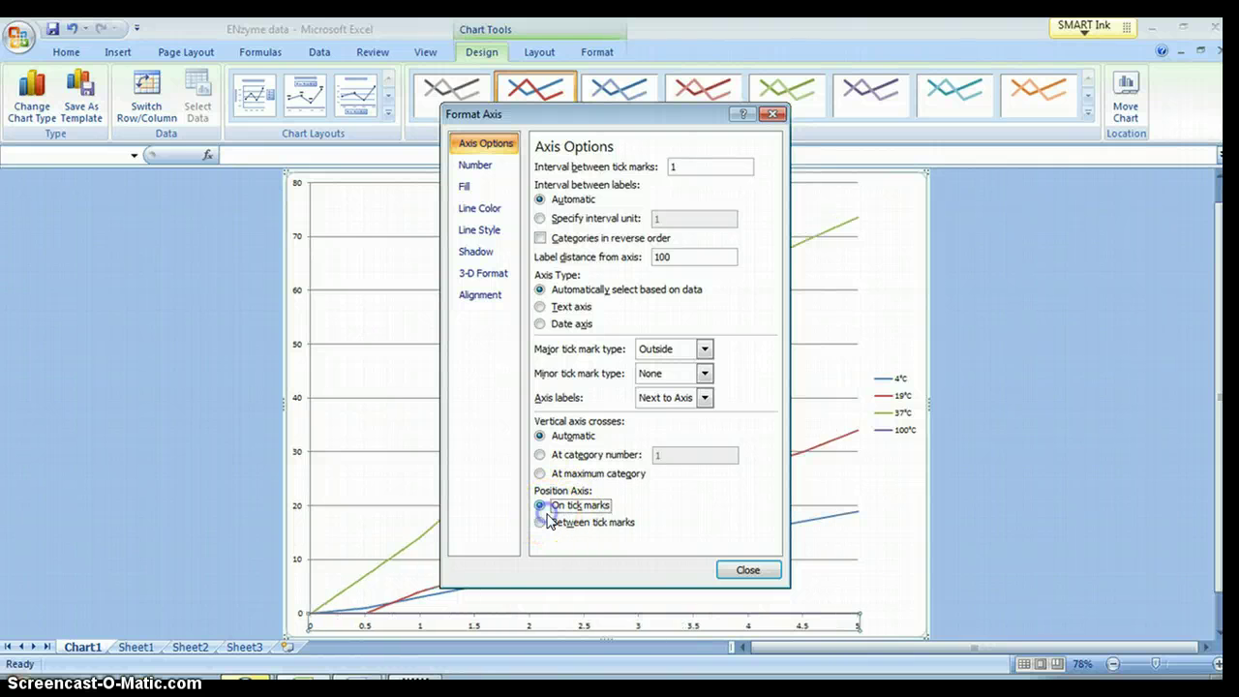
pyautogui.click(750, 571)
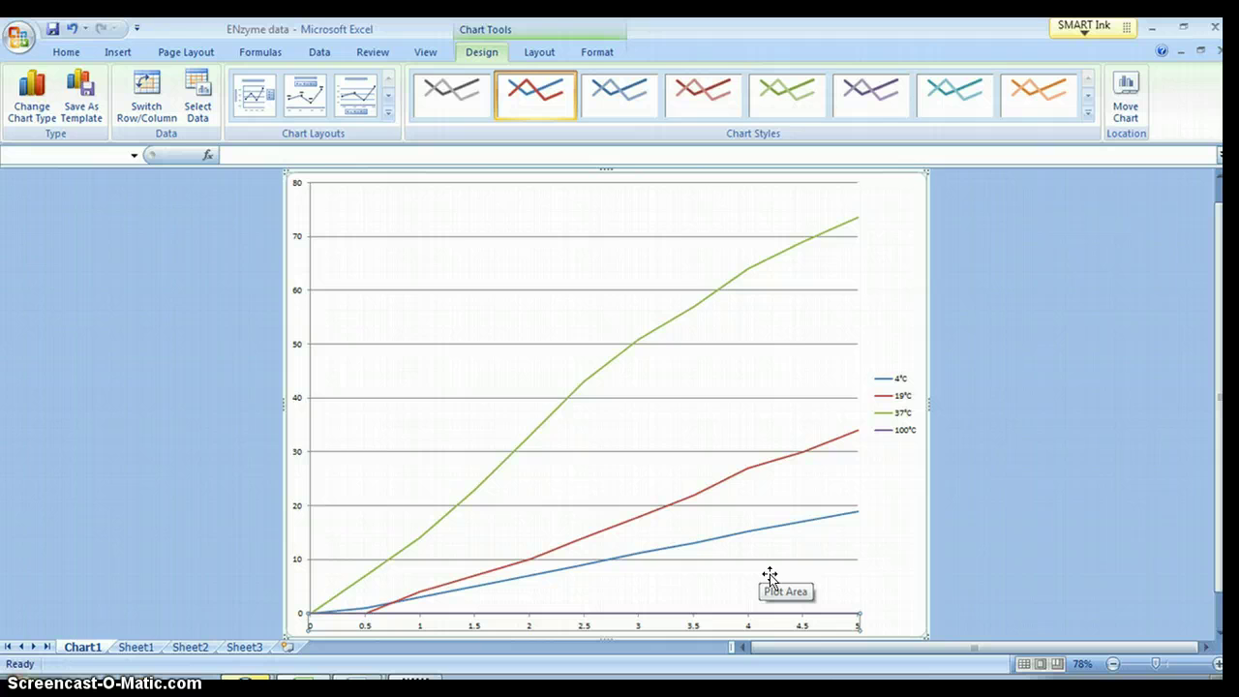
# Step: Add a title above the chart reading "Effects of temperature on catalase action"
pyautogui.click(554, 64)
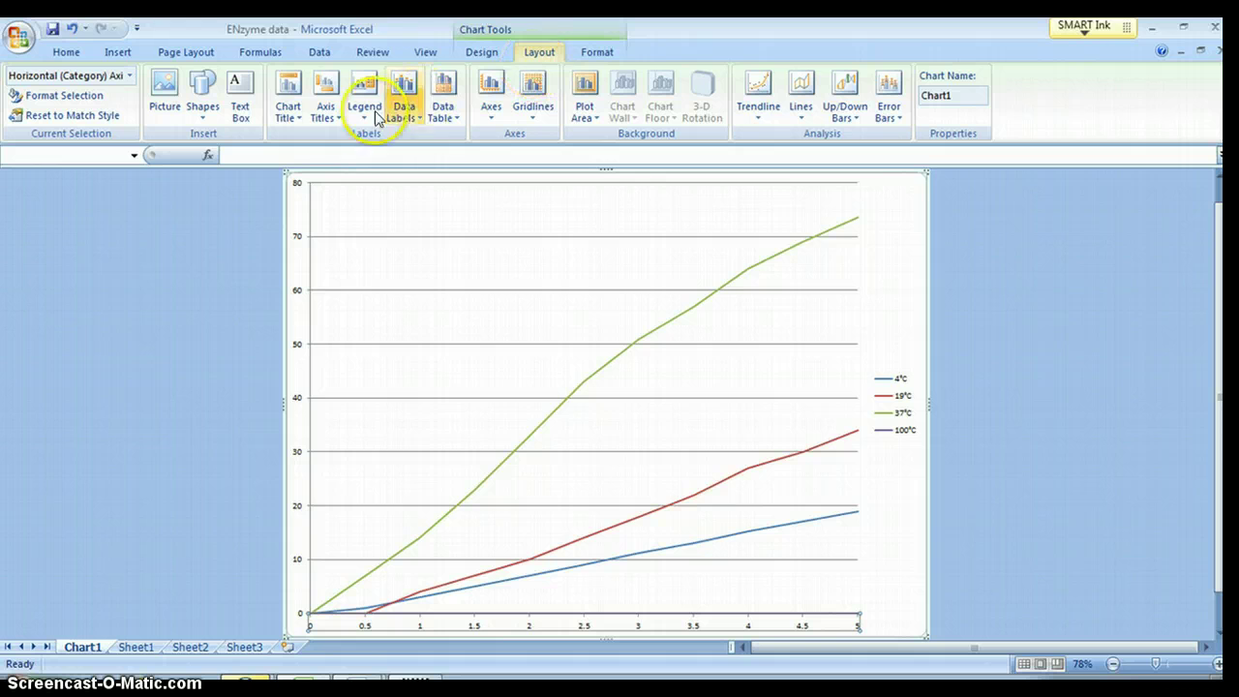
pyautogui.click(301, 122)
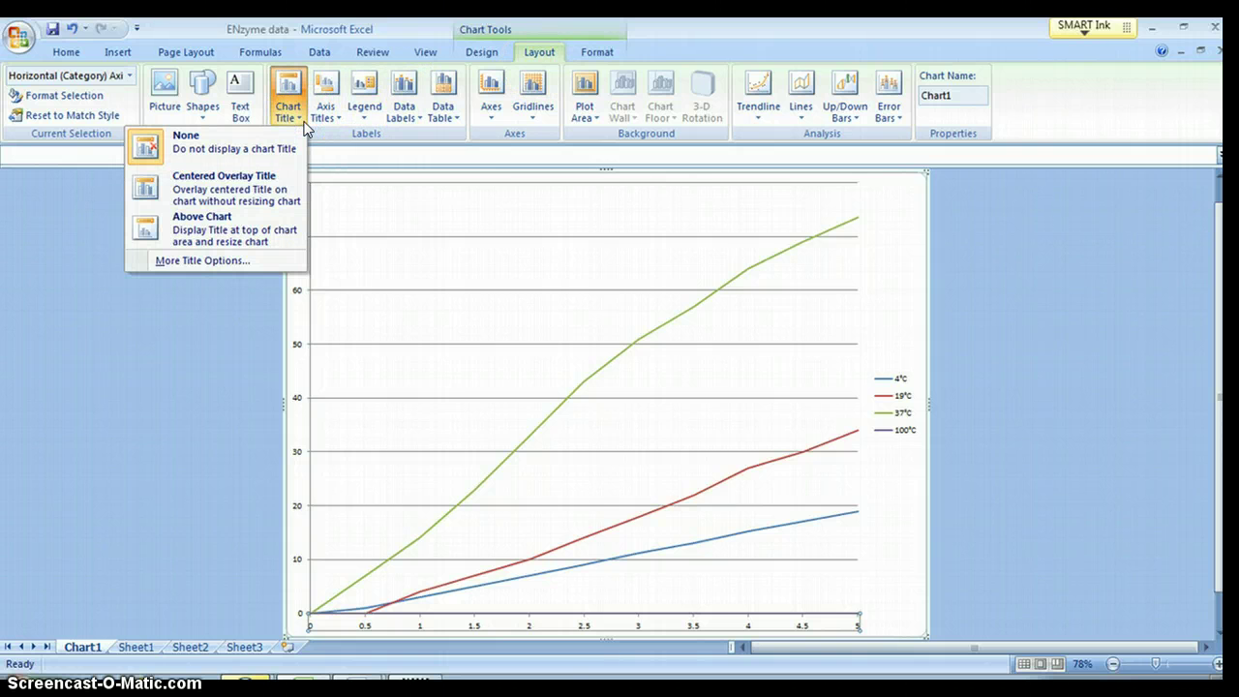
pyautogui.click(238, 227)
pyautogui.click(648, 193)
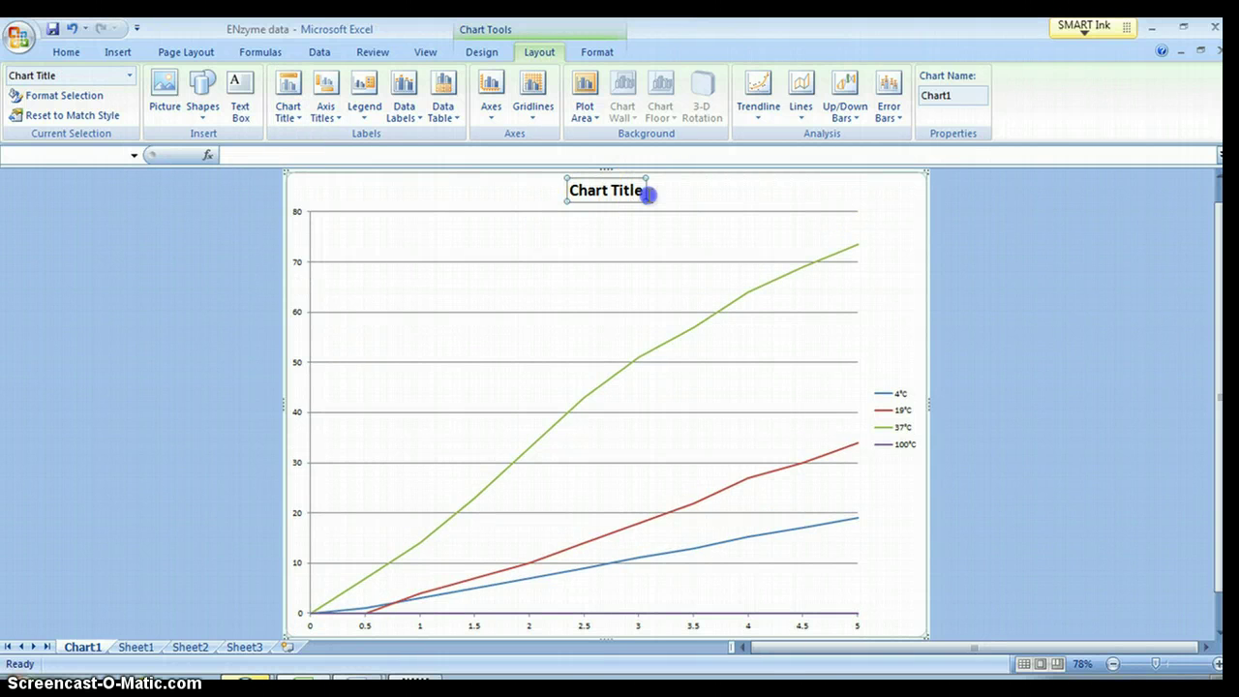
pyautogui.press('BackSpace')
pyautogui.press('BackSpace')
pyautogui.press('BackSpace')
pyautogui.press('BackSpace')
pyautogui.press('BackSpace')
pyautogui.press('BackSpace')
pyautogui.press('BackSpace')
pyautogui.press('BackSpace')
pyautogui.press('BackSpace')
pyautogui.press('BackSpace')
pyautogui.press('BackSpace')
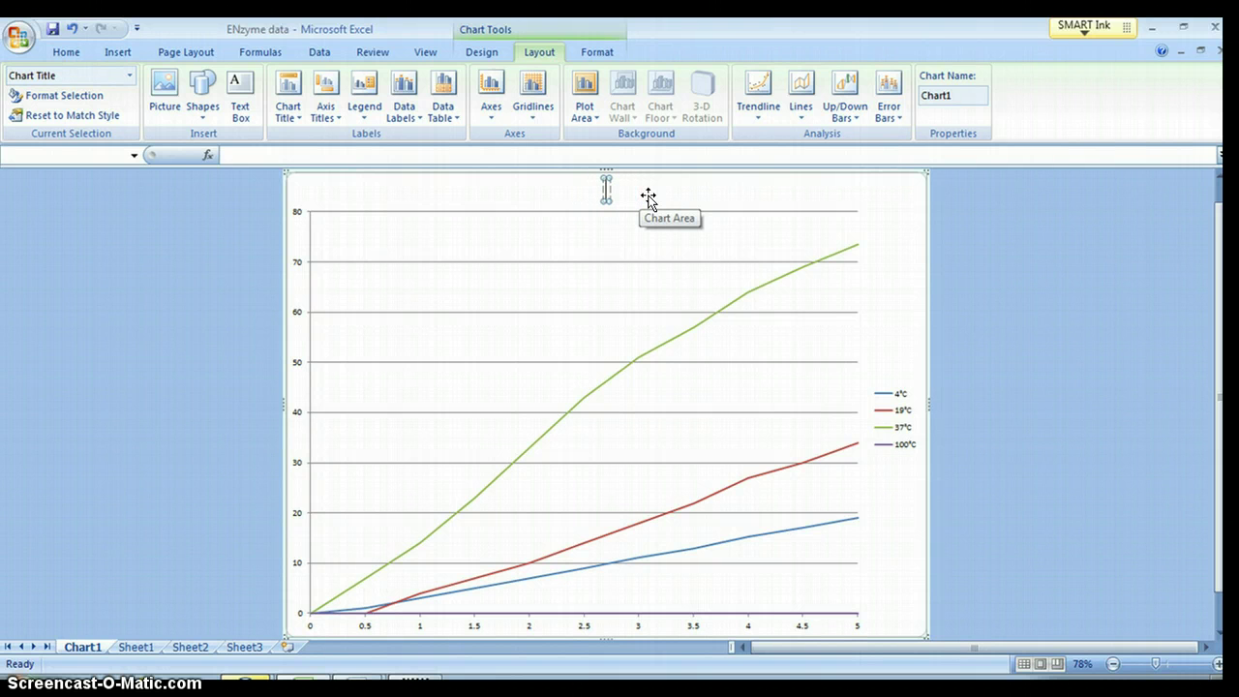
pyautogui.write('Effects of temperature on catalase action')
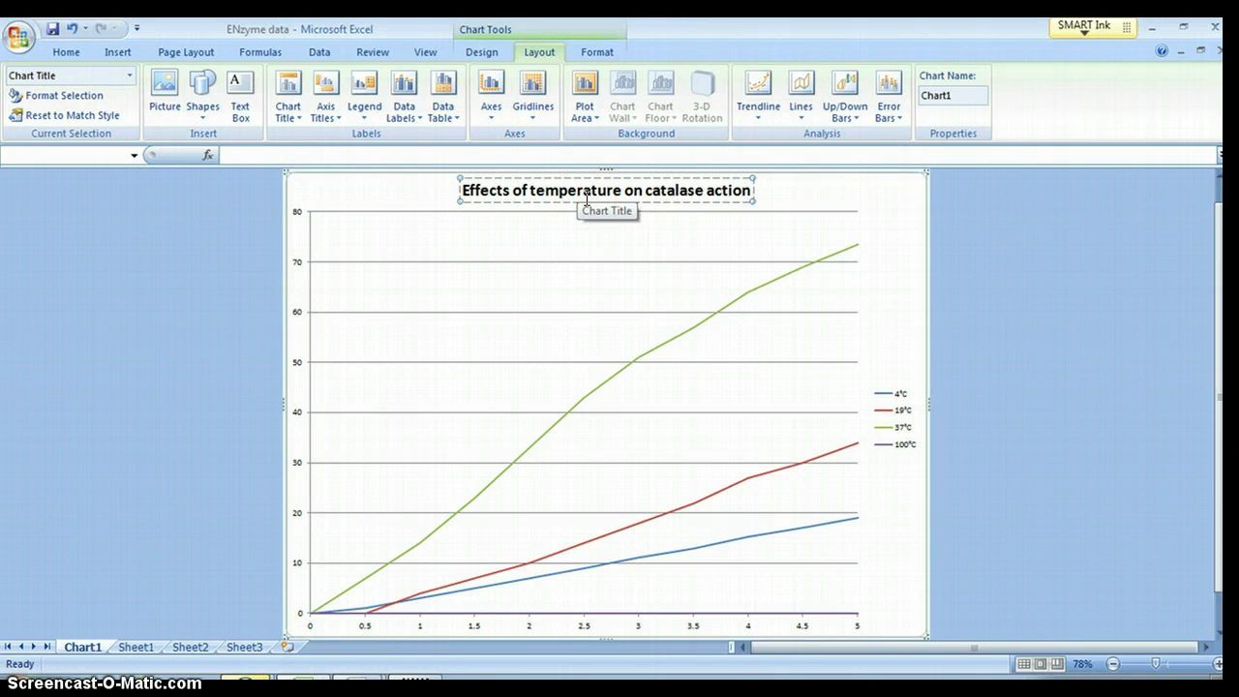
pyautogui.click(487, 301)
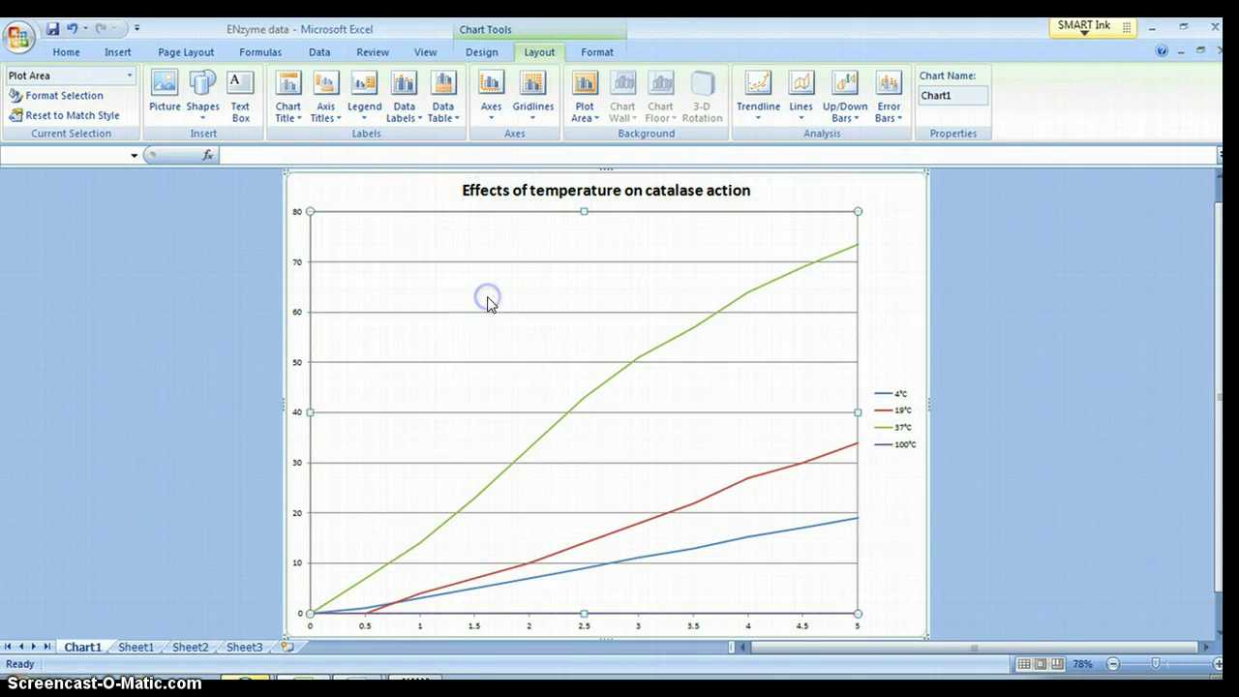
# Step: Add a title below the horizontal axis reading "Time (min)"
pyautogui.click(341, 127)
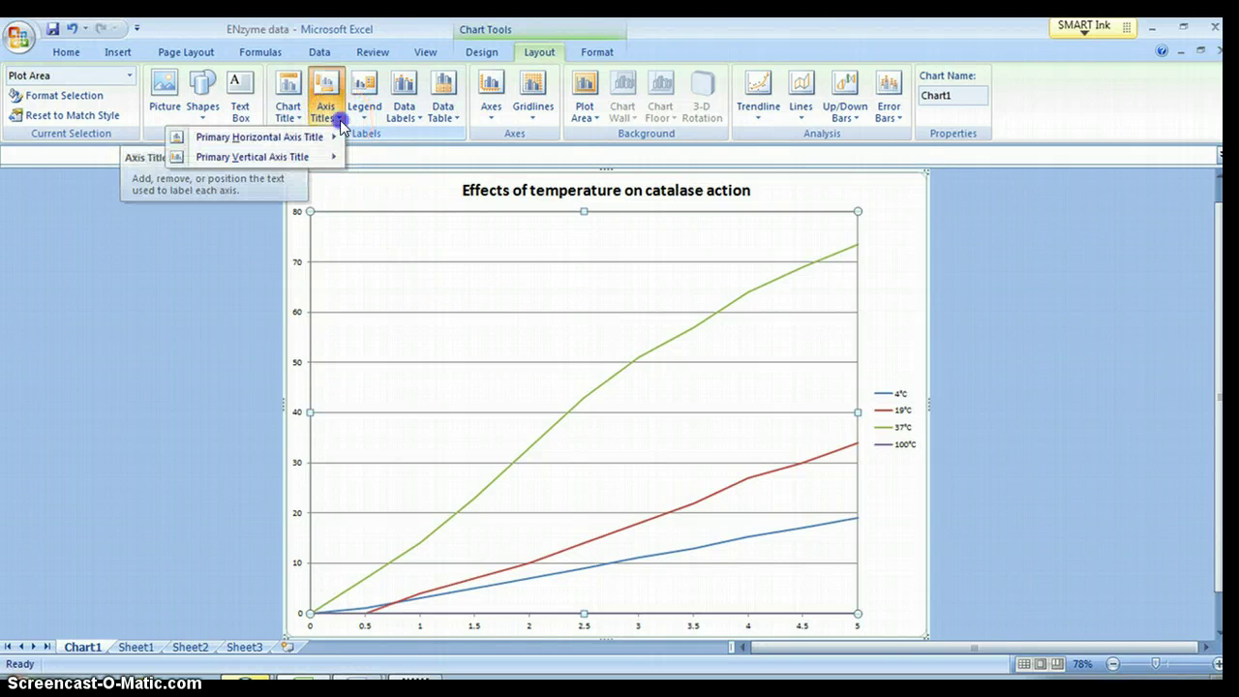
pyautogui.moveTo(308, 141)
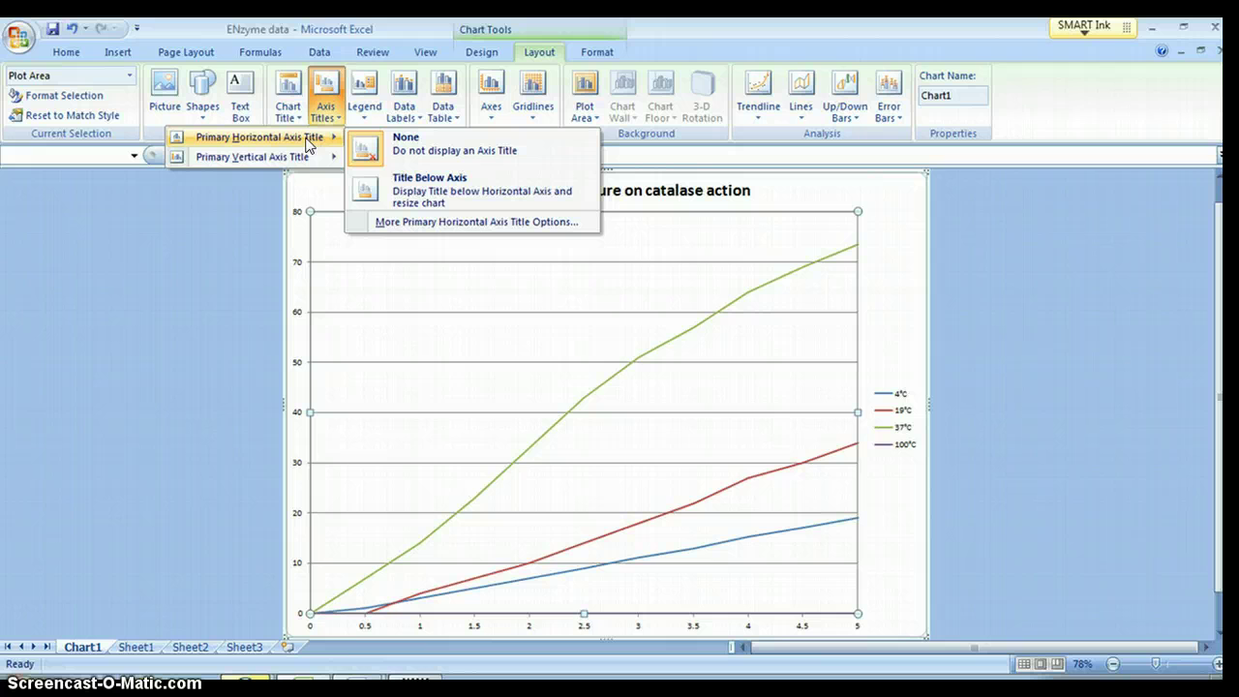
pyautogui.click(407, 190)
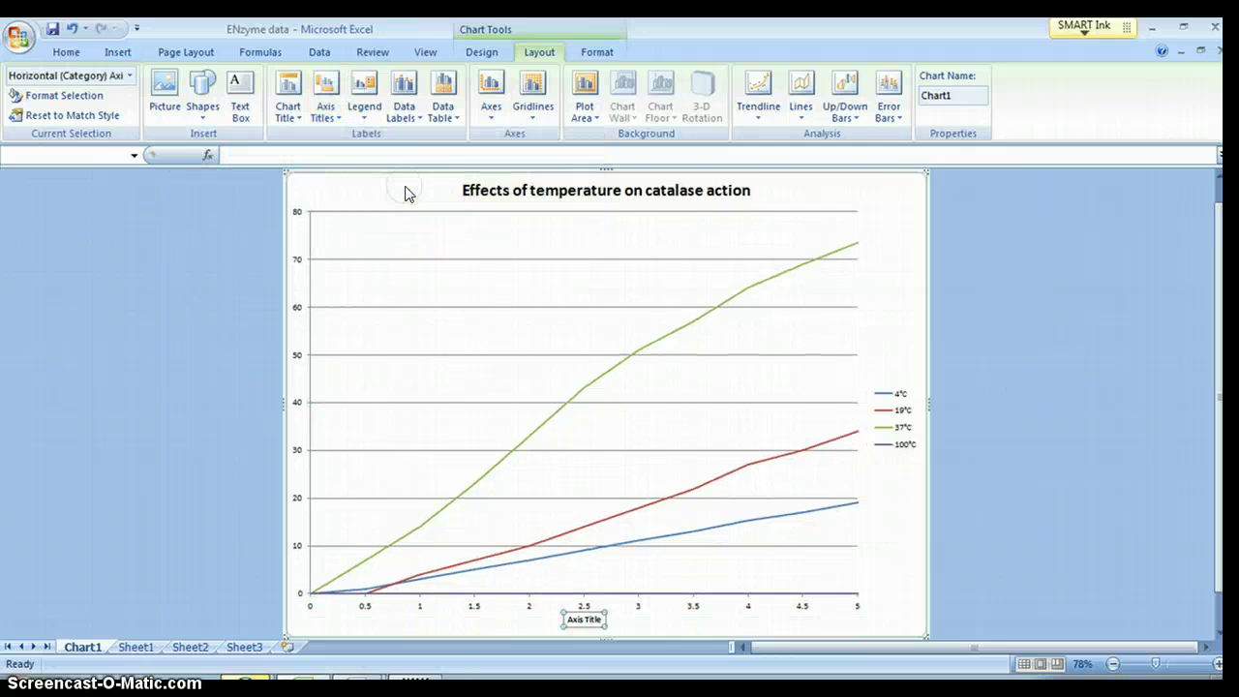
pyautogui.click(609, 626)
pyautogui.press('BackSpace')
pyautogui.press('BackSpace')
pyautogui.press('BackSpace')
pyautogui.press('BackSpace')
pyautogui.press('BackSpace')
pyautogui.press('BackSpace')
pyautogui.press('BackSpace')
pyautogui.press('BackSpace')
pyautogui.press('BackSpace')
pyautogui.press('BackSpace')
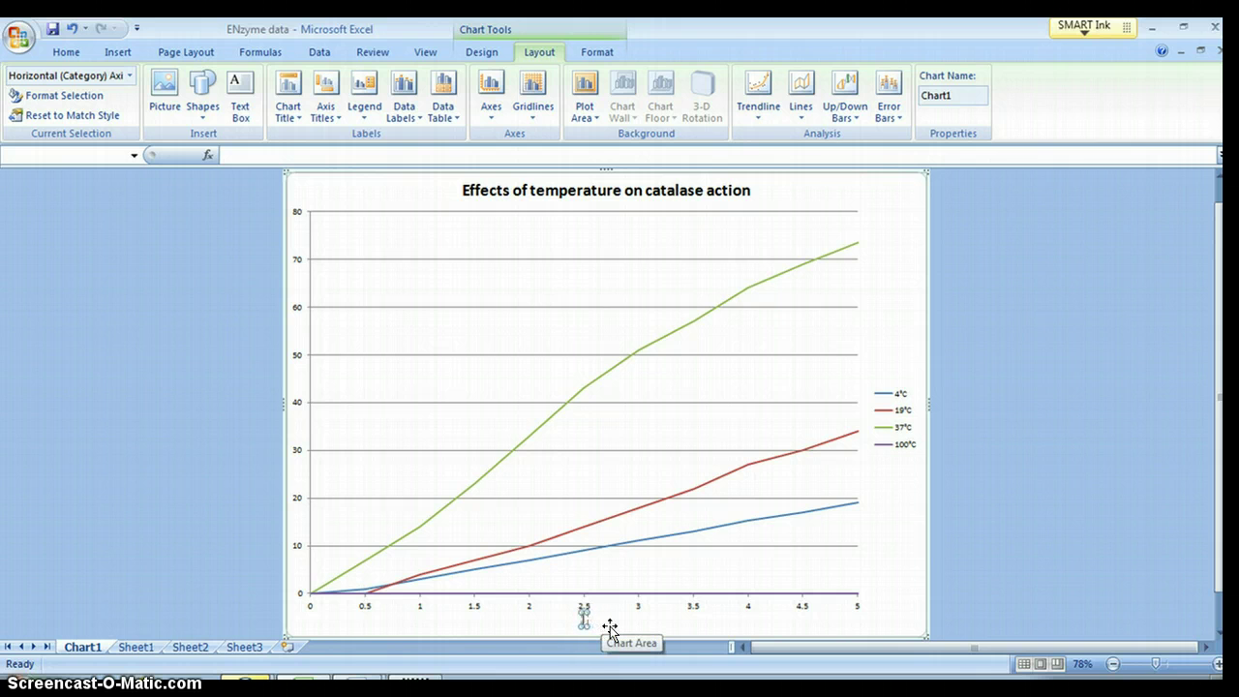
pyautogui.write('Time (min)')
pyautogui.click(644, 583)
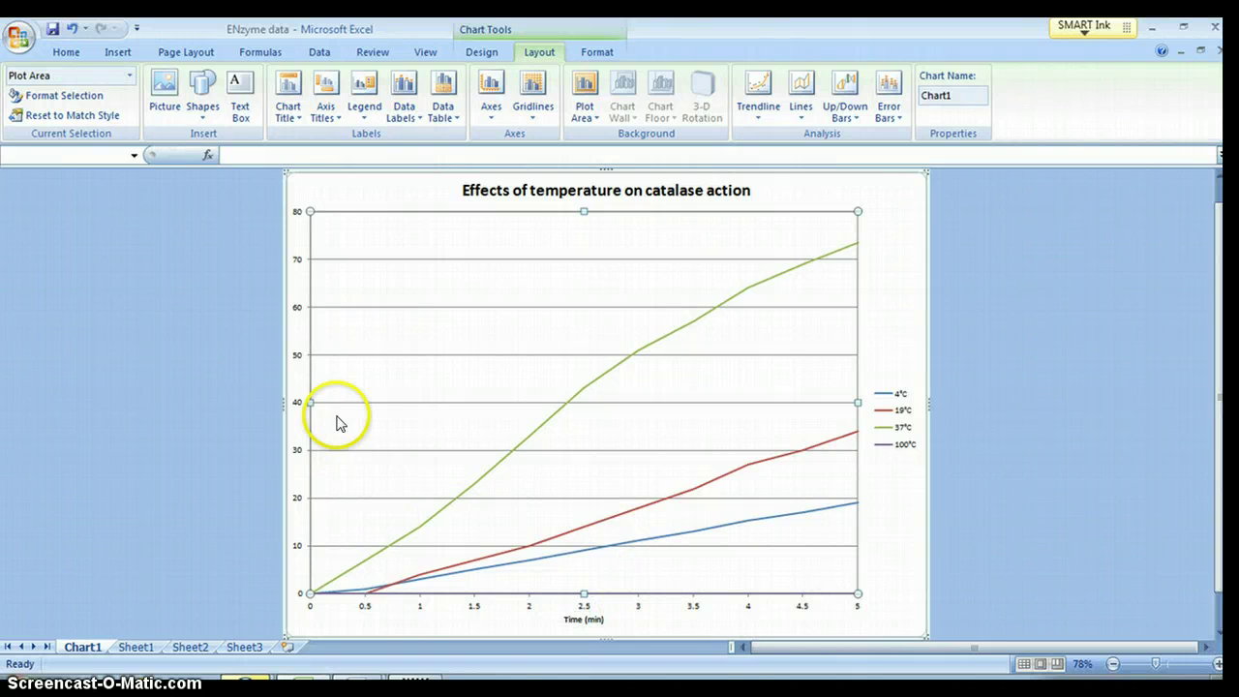
# Step: Add a rotated title to the vertical axis reading "Oxygen produced (mL)"
pyautogui.click(340, 115)
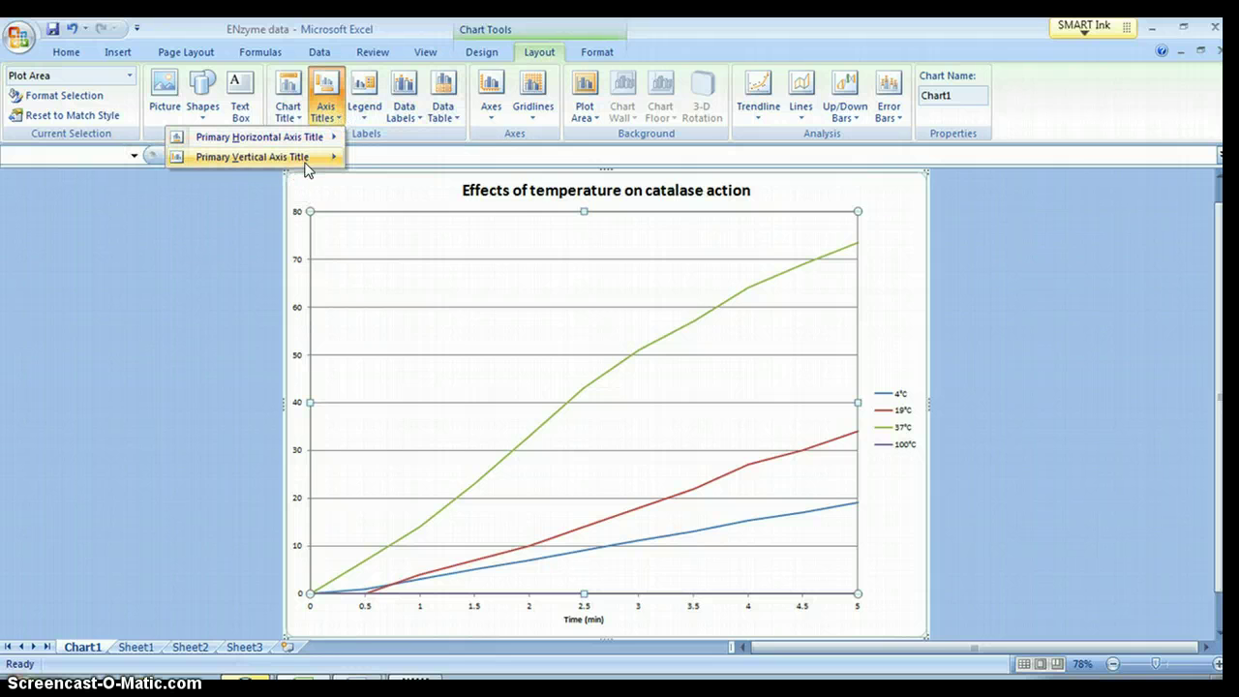
pyautogui.moveTo(305, 166)
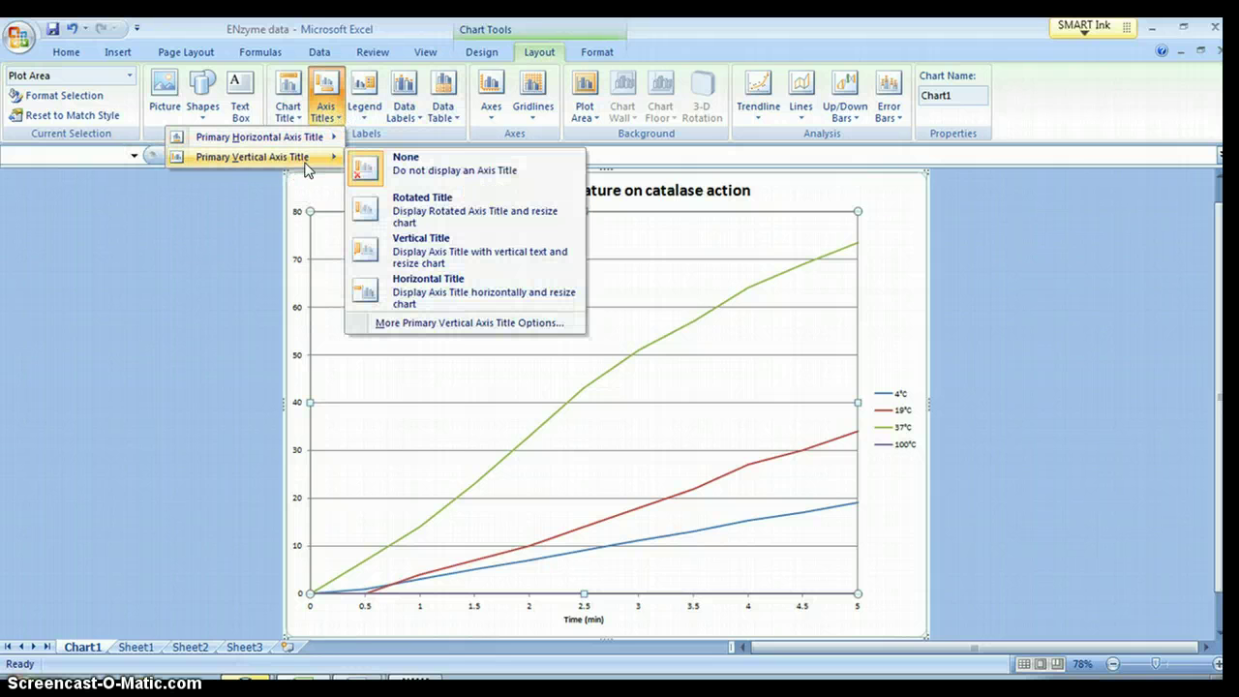
pyautogui.click(398, 209)
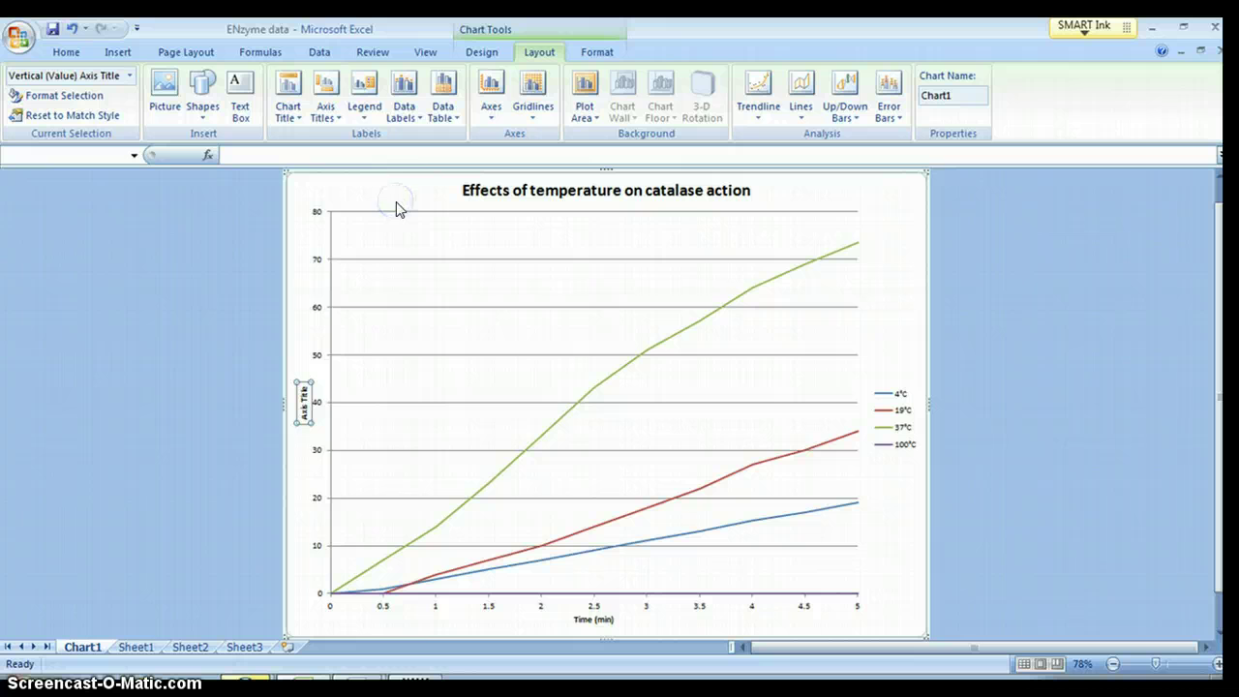
pyautogui.click(312, 400)
pyautogui.press('BackSpace')
pyautogui.press('BackSpace')
pyautogui.press('BackSpace')
pyautogui.press('BackSpace')
pyautogui.press('BackSpace')
pyautogui.press('BackSpace')
pyautogui.press('BackSpace')
pyautogui.press('BackSpace')
pyautogui.press('BackSpace')
pyautogui.press('BackSpace')
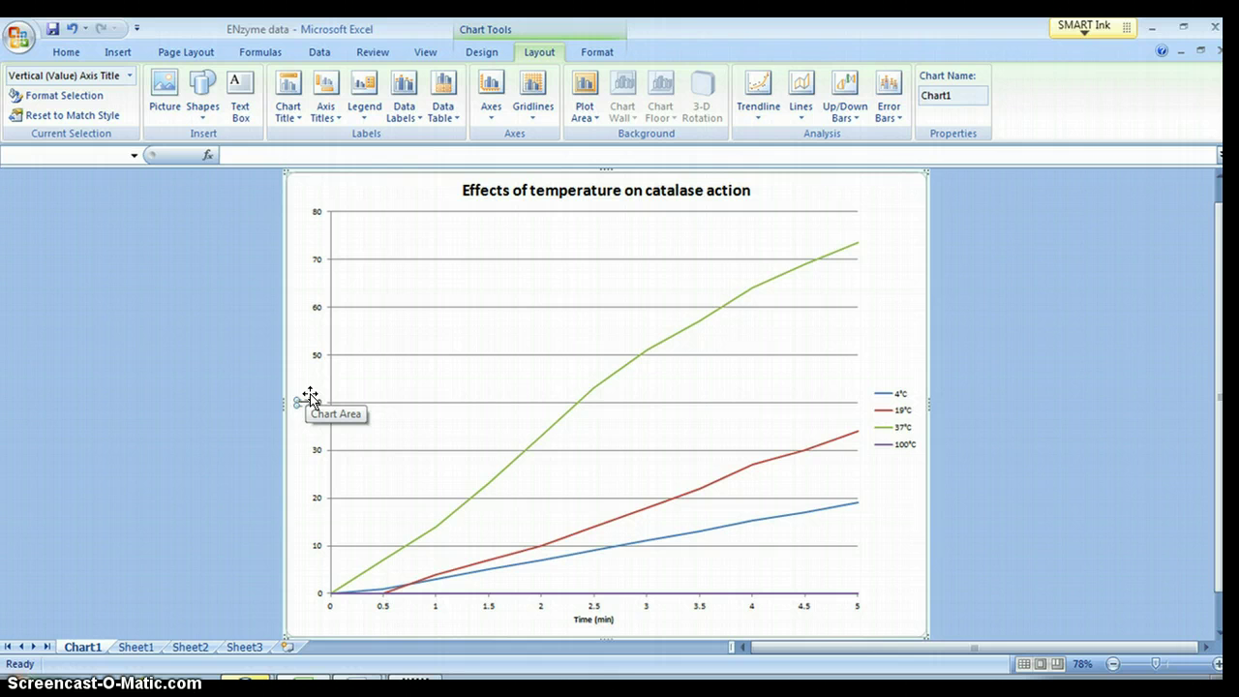
pyautogui.write('Oxygen produ')
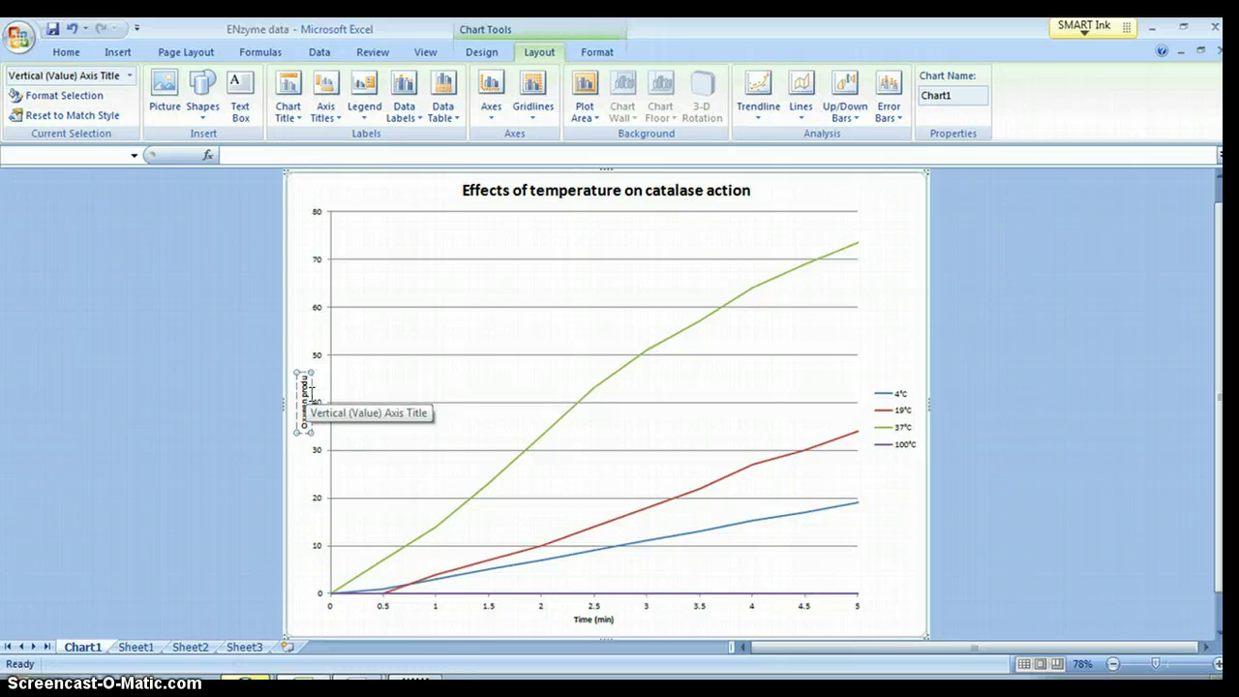
pyautogui.write('ced')
pyautogui.write('(ml)')
pyautogui.click(478, 333)
pyautogui.click(1231, 294)
pyautogui.scroll(-1, 1234, 290)
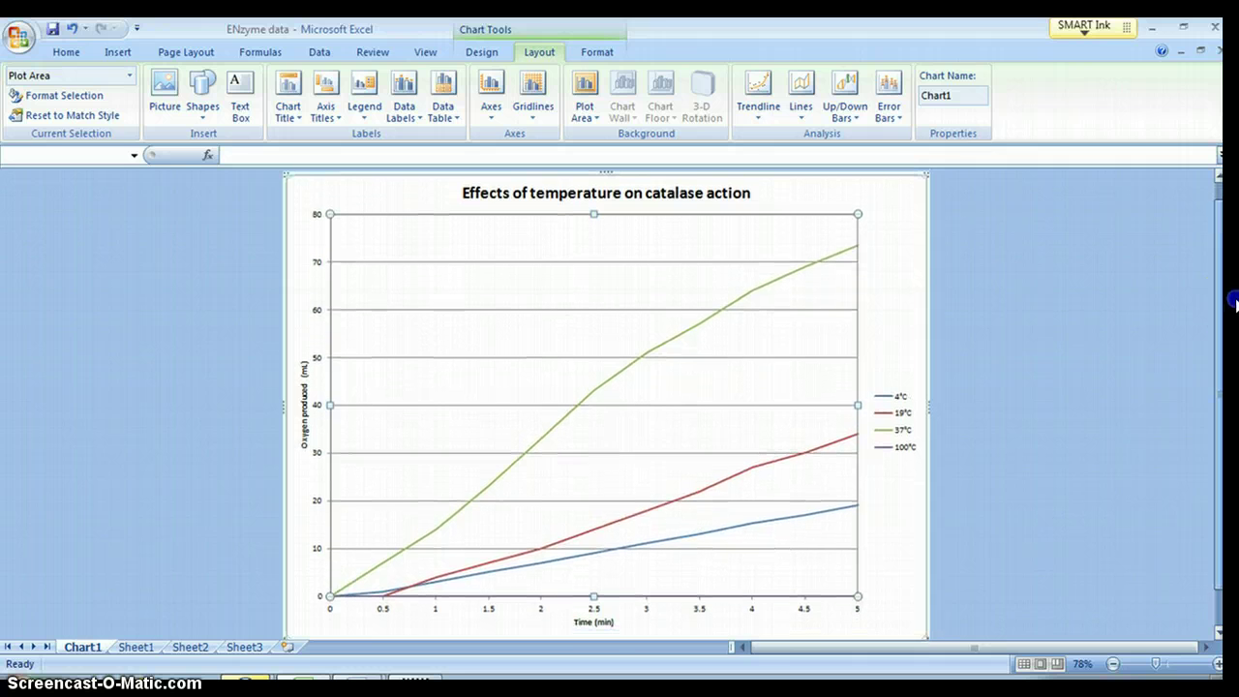
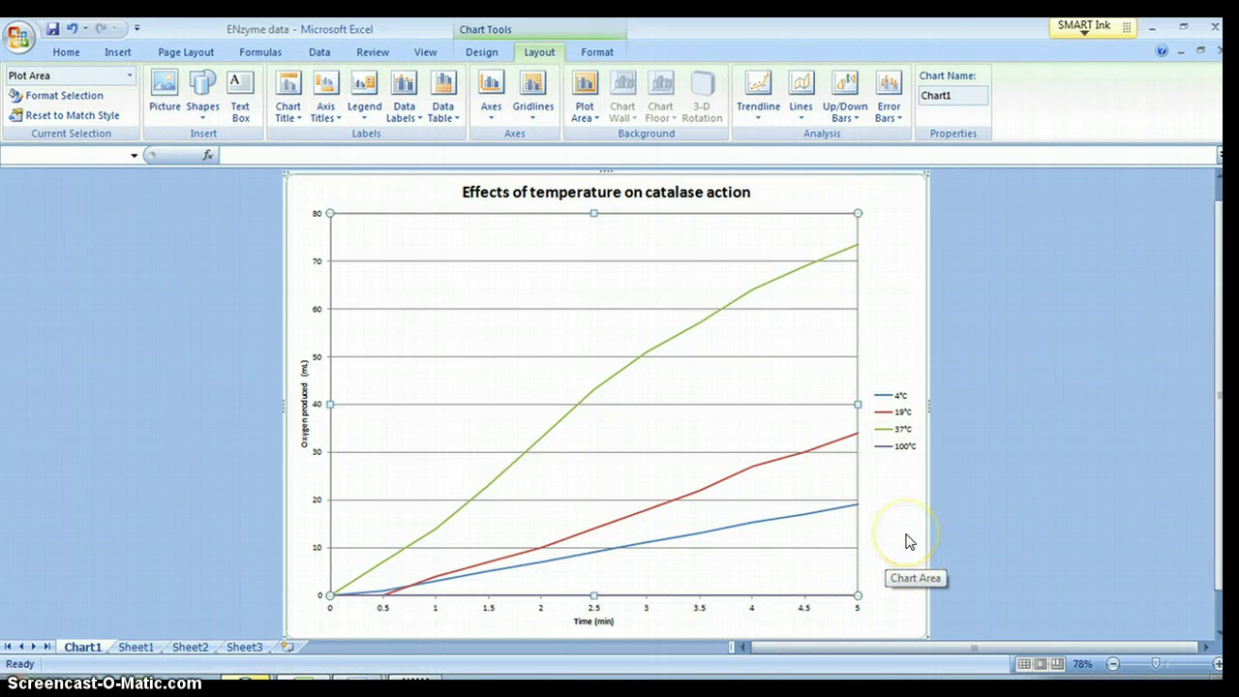
# Step: Format the 100°C data series with a solid line in the standard light blue colour
pyautogui.click(906, 538)
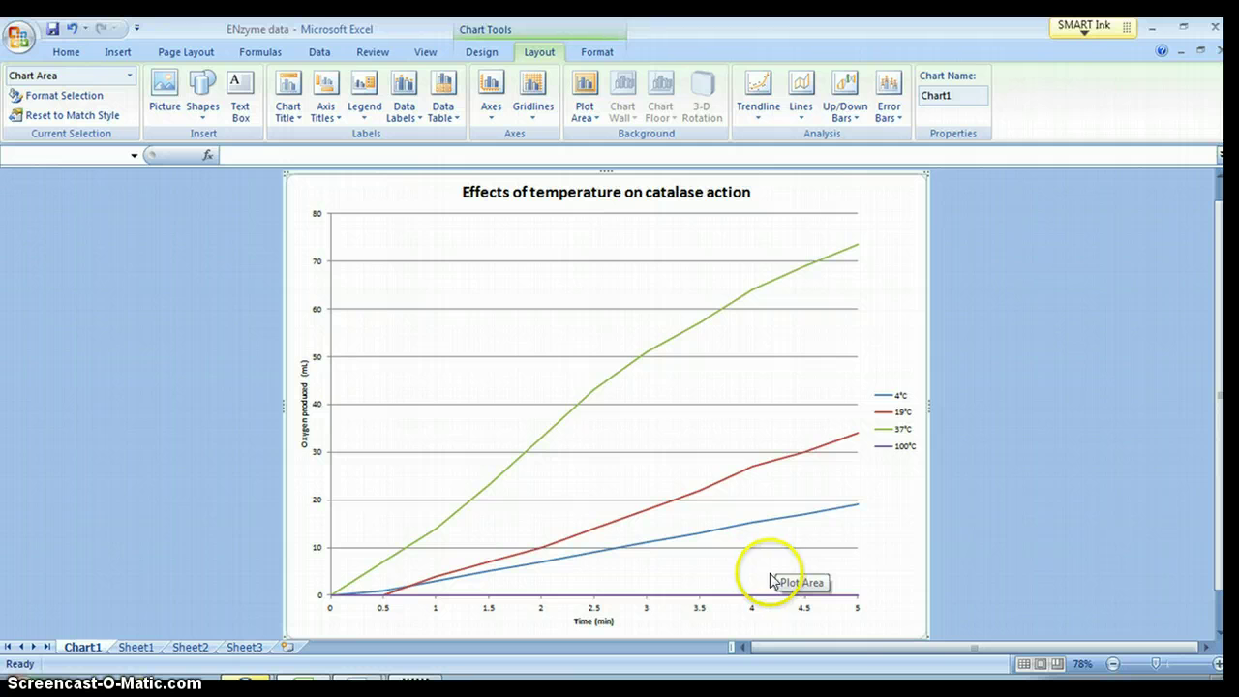
pyautogui.moveTo(732, 610)
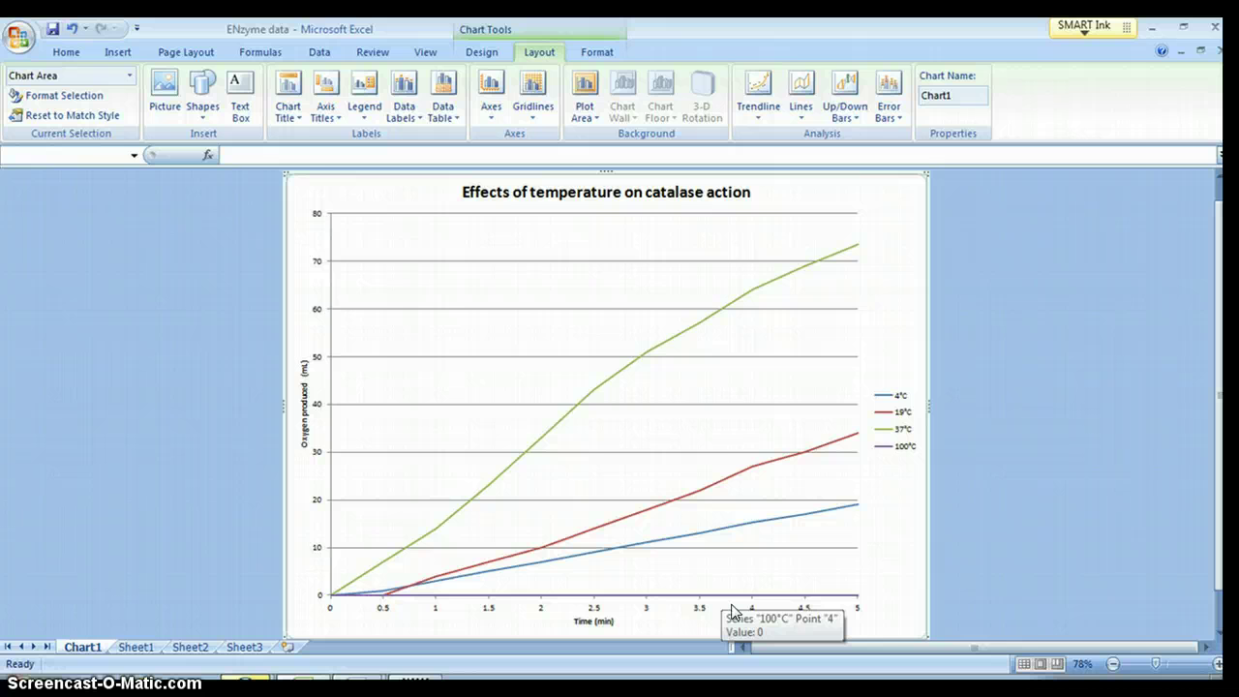
pyautogui.rightClick(732, 611)
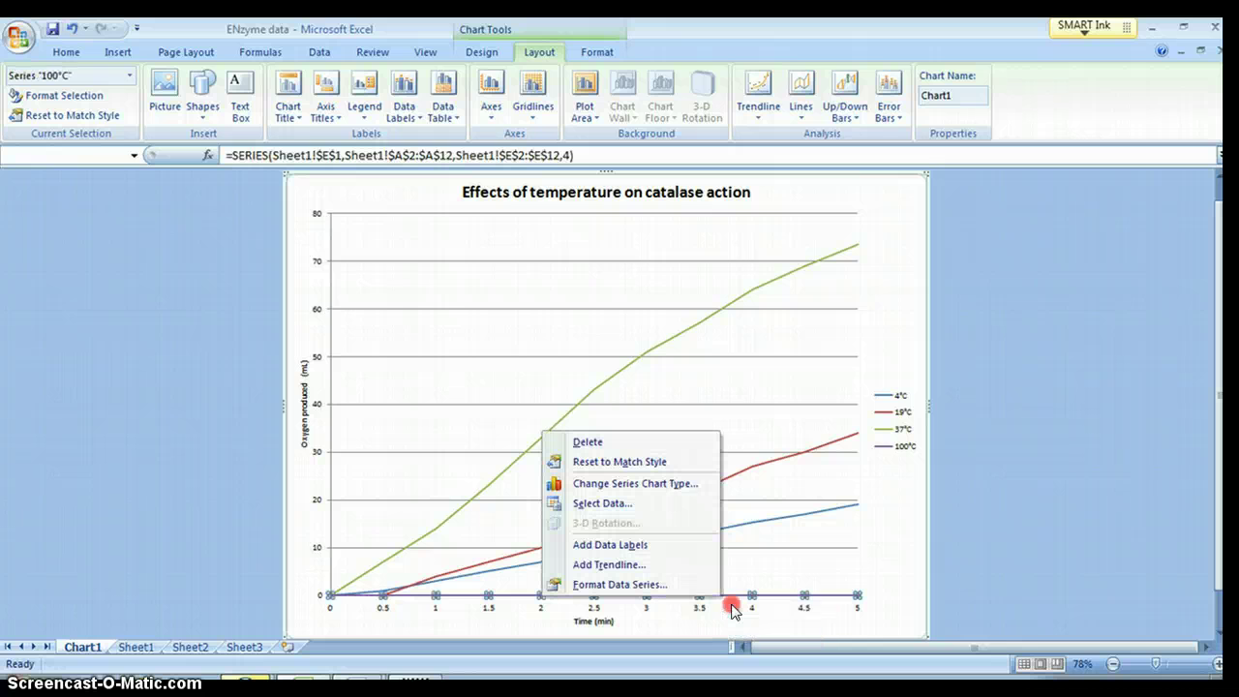
pyautogui.click(683, 586)
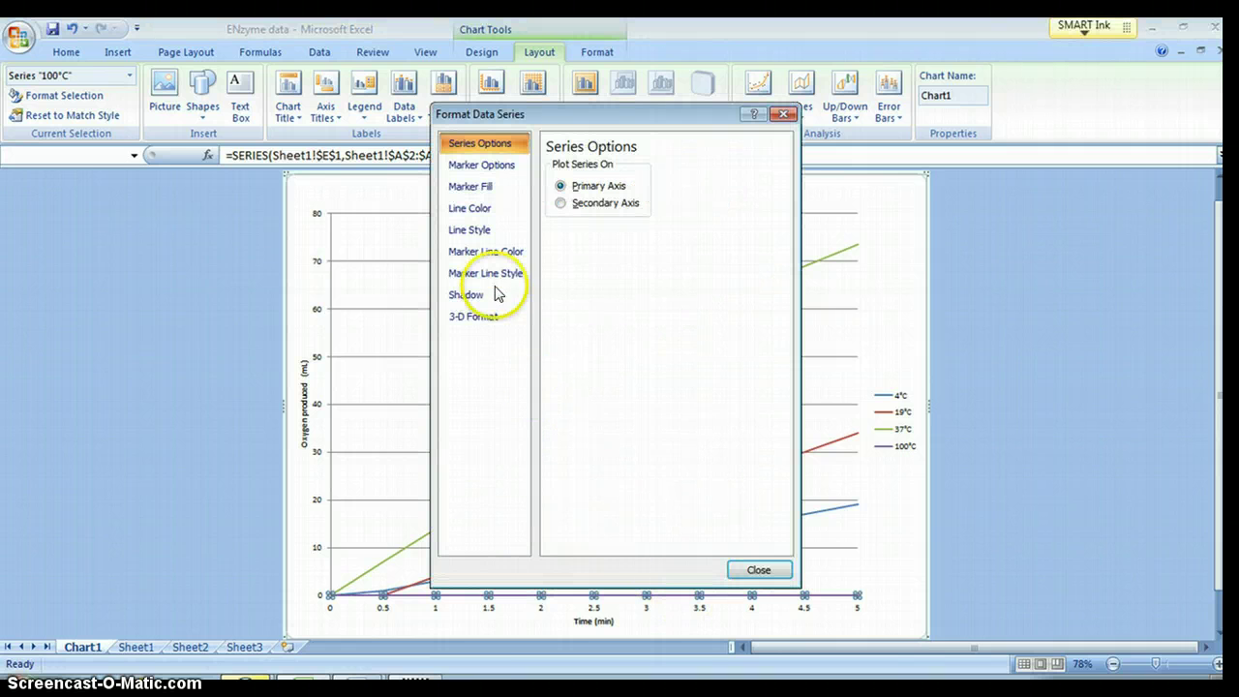
pyautogui.click(482, 210)
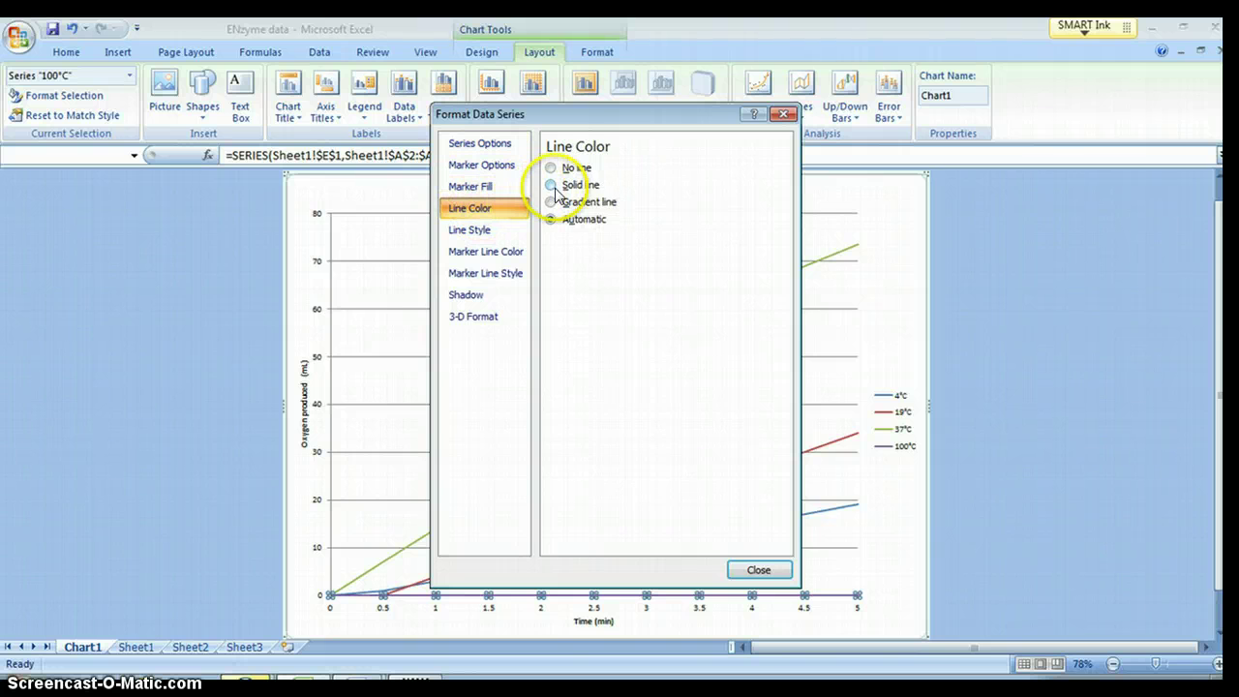
pyautogui.click(552, 185)
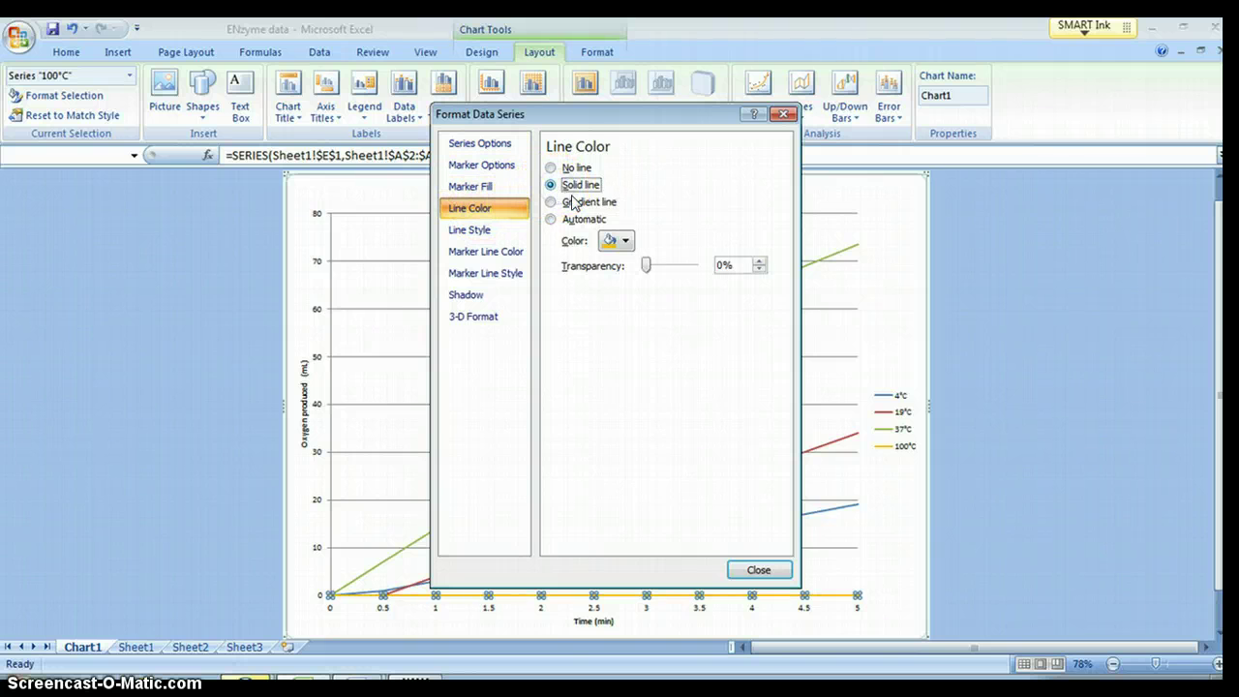
pyautogui.click(634, 247)
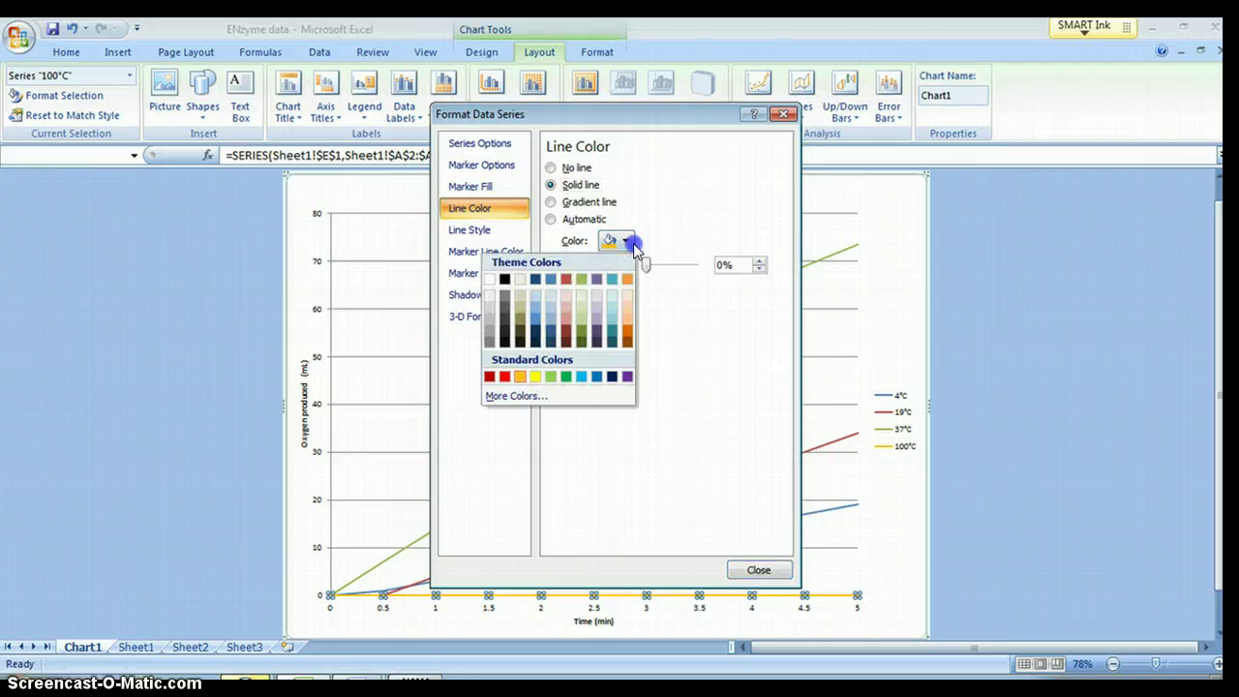
pyautogui.click(587, 379)
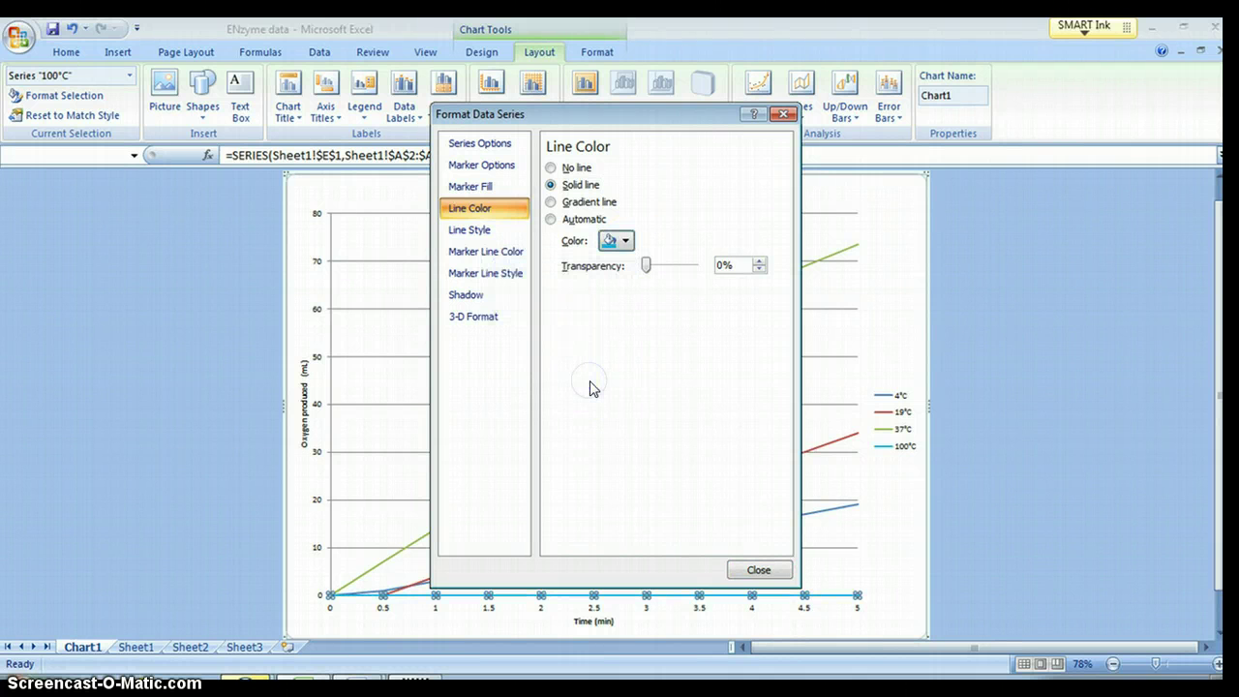
pyautogui.click(751, 570)
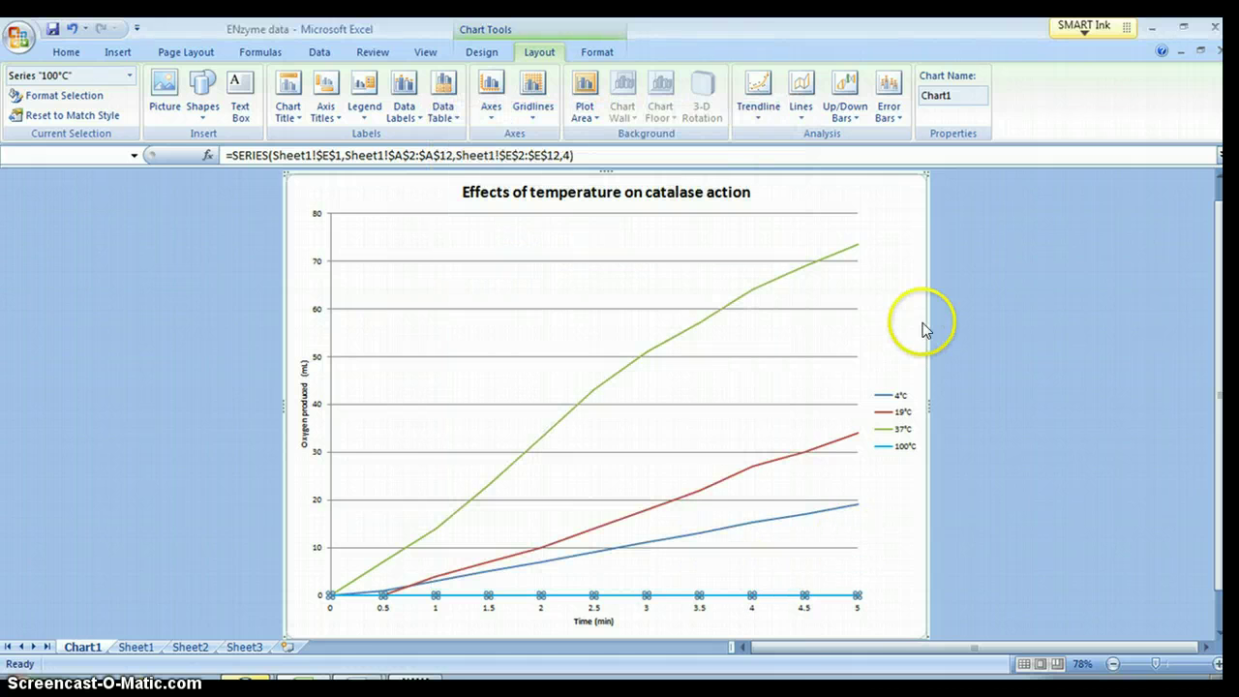
pyautogui.click(910, 266)
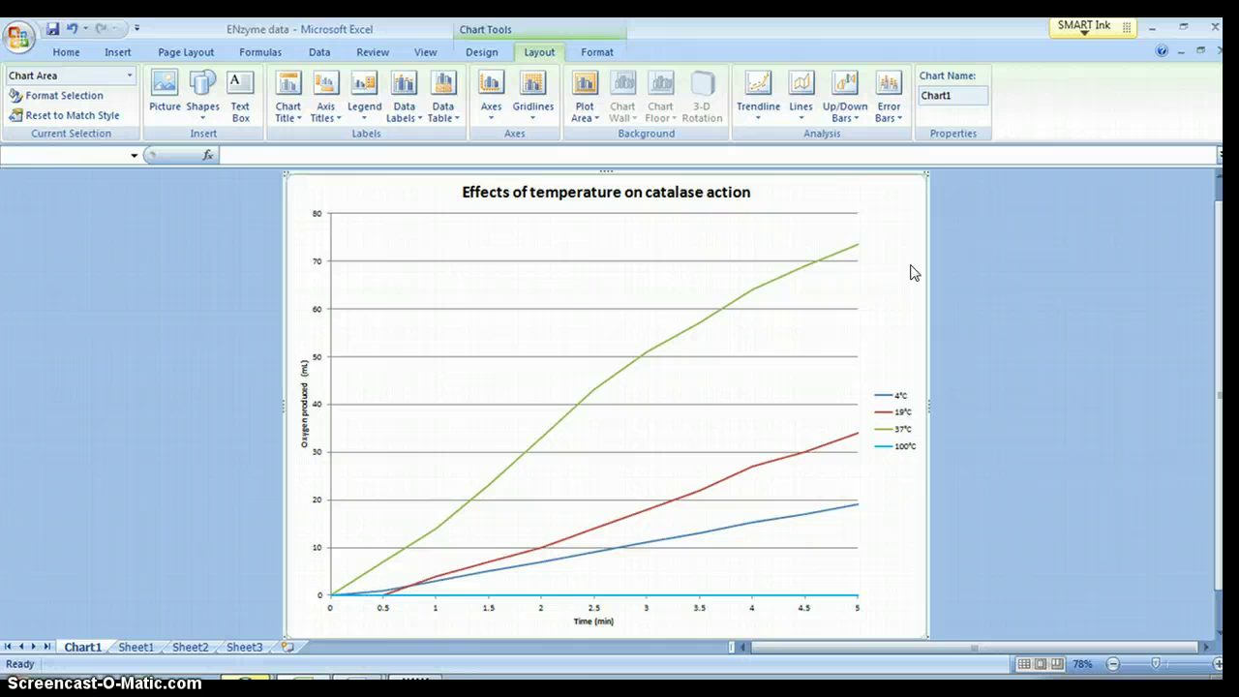
# Step: Format the 4°C data series with a solid line in the standard orange colour
pyautogui.click(836, 525)
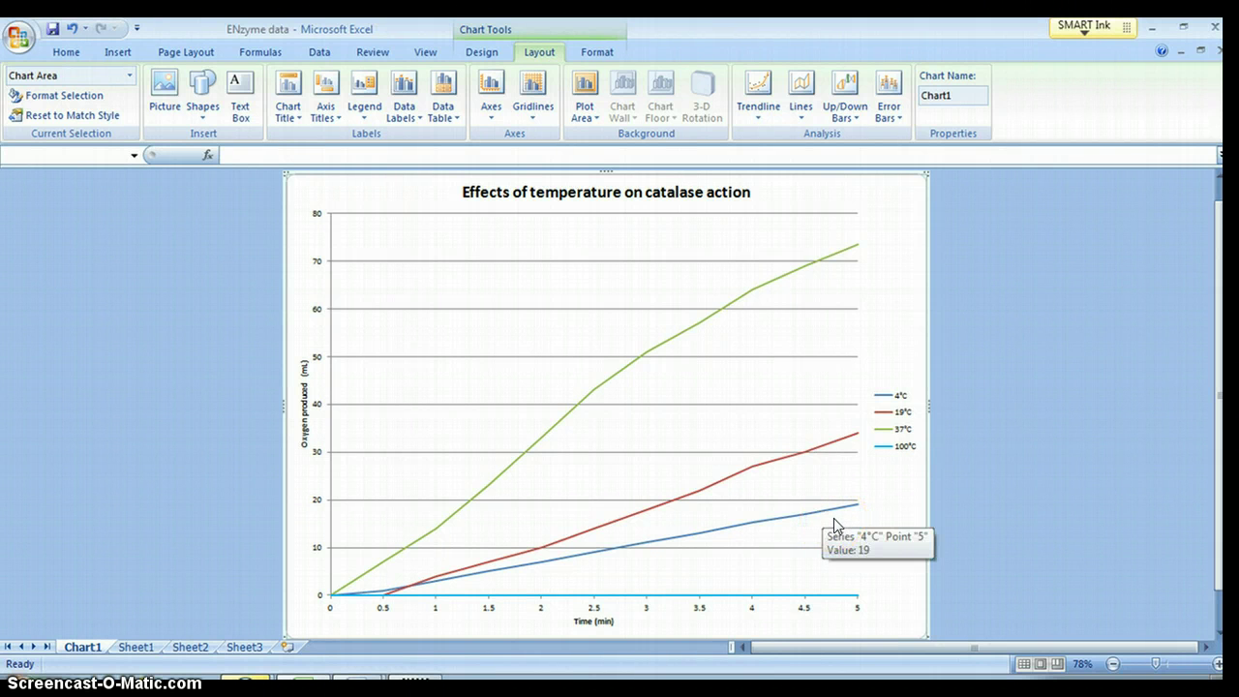
pyautogui.rightClick(834, 518)
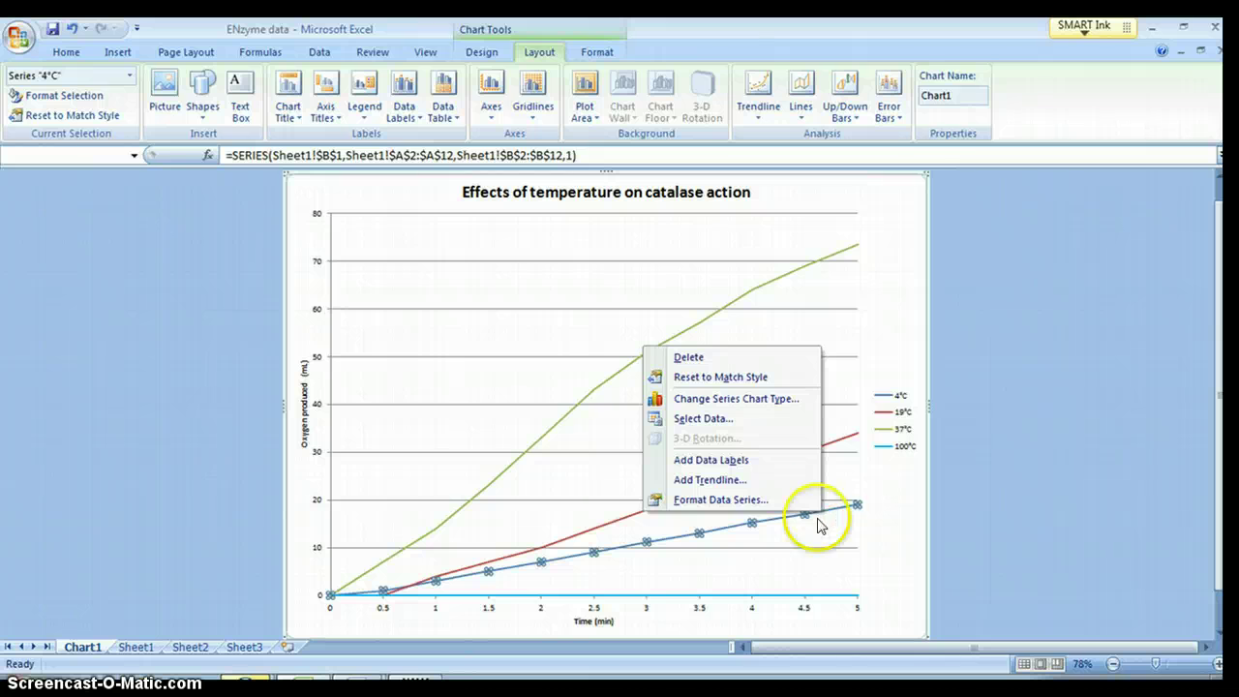
pyautogui.click(769, 507)
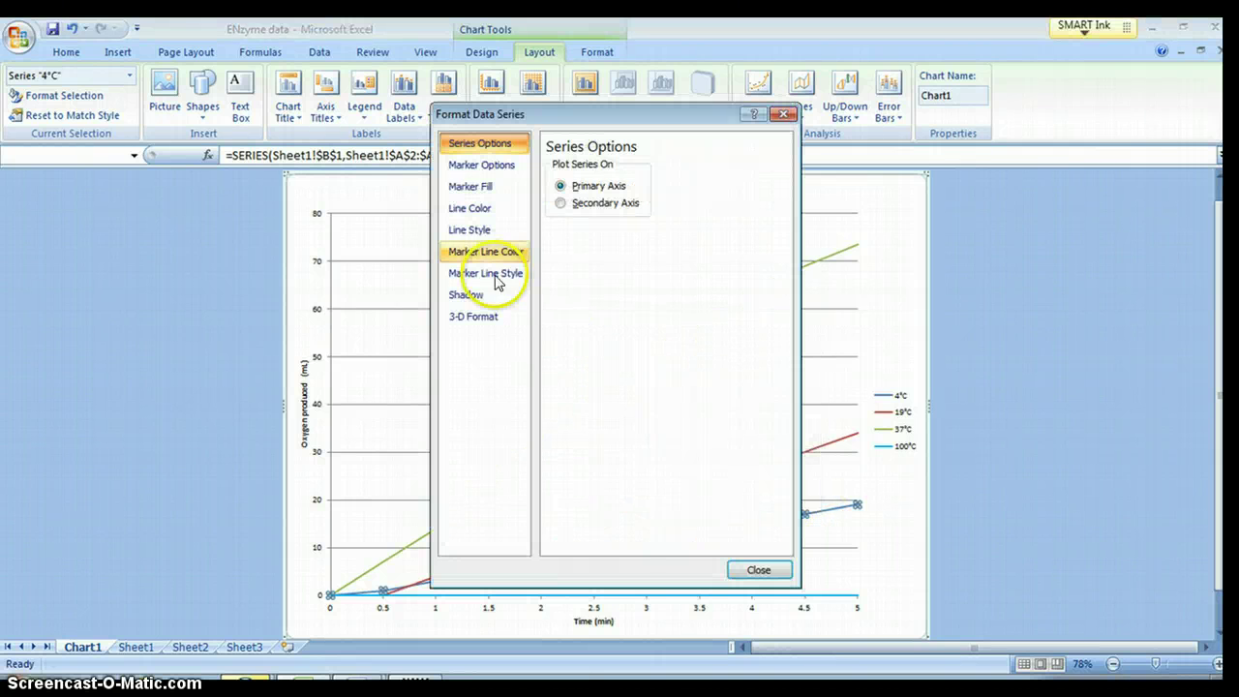
pyautogui.click(479, 209)
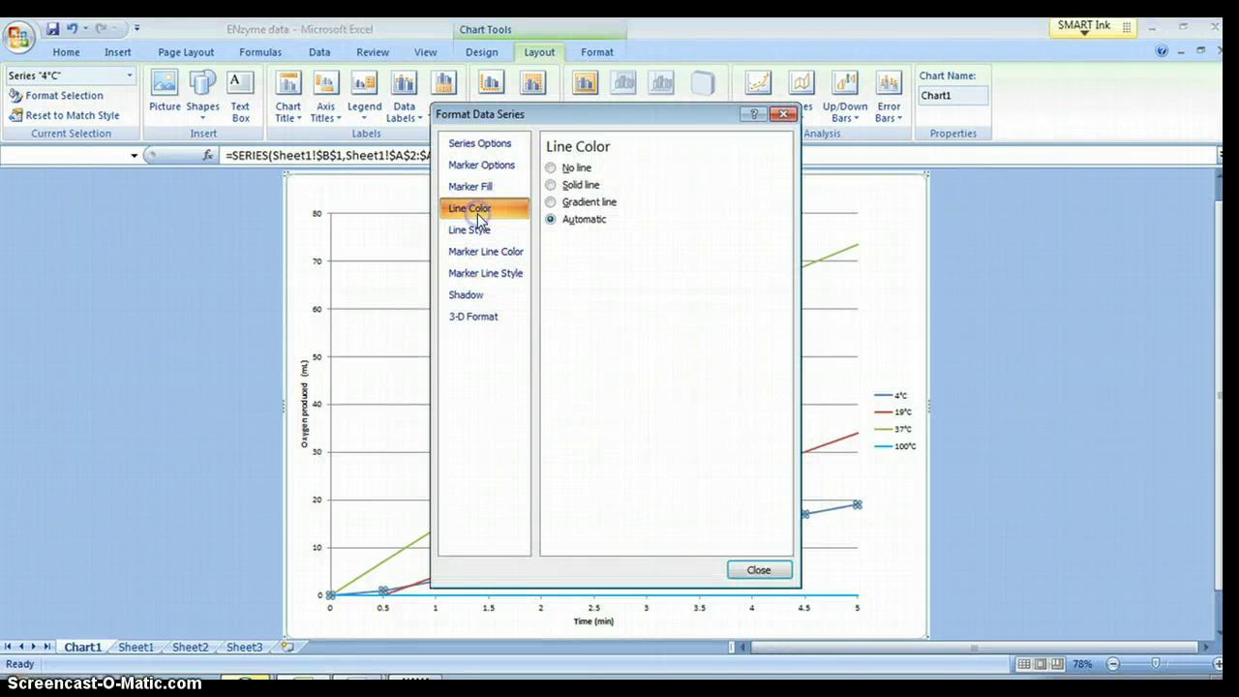
pyautogui.click(552, 184)
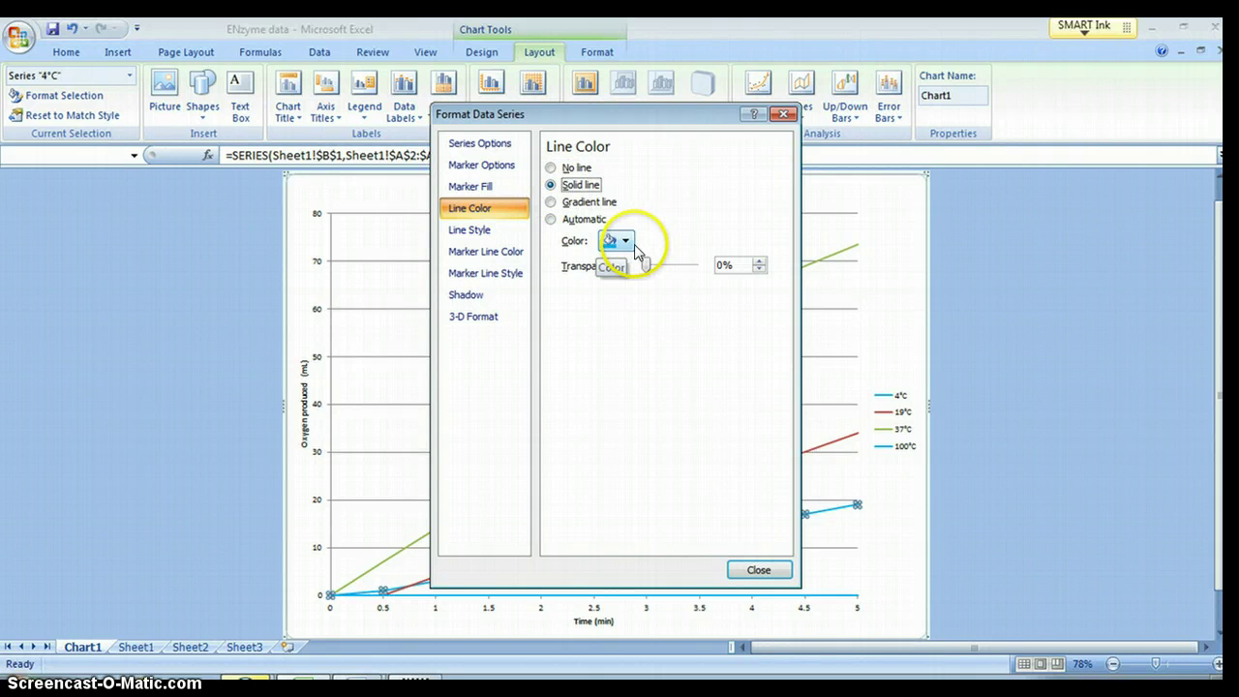
pyautogui.click(624, 241)
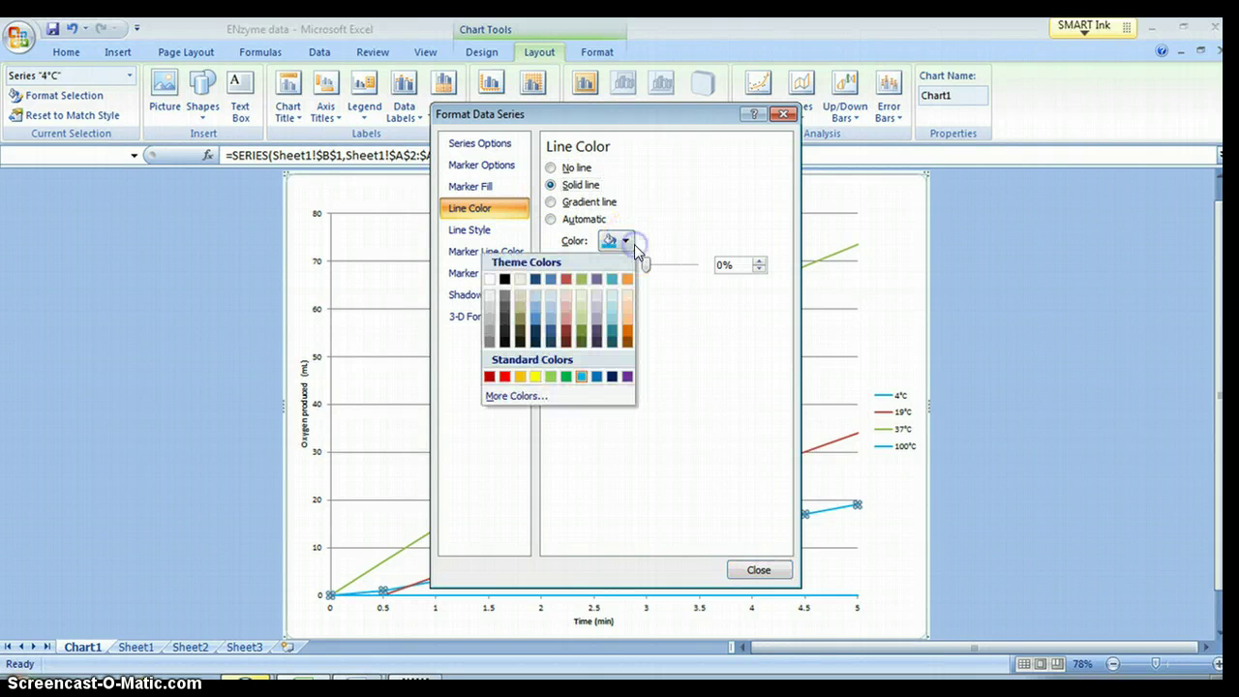
pyautogui.click(524, 380)
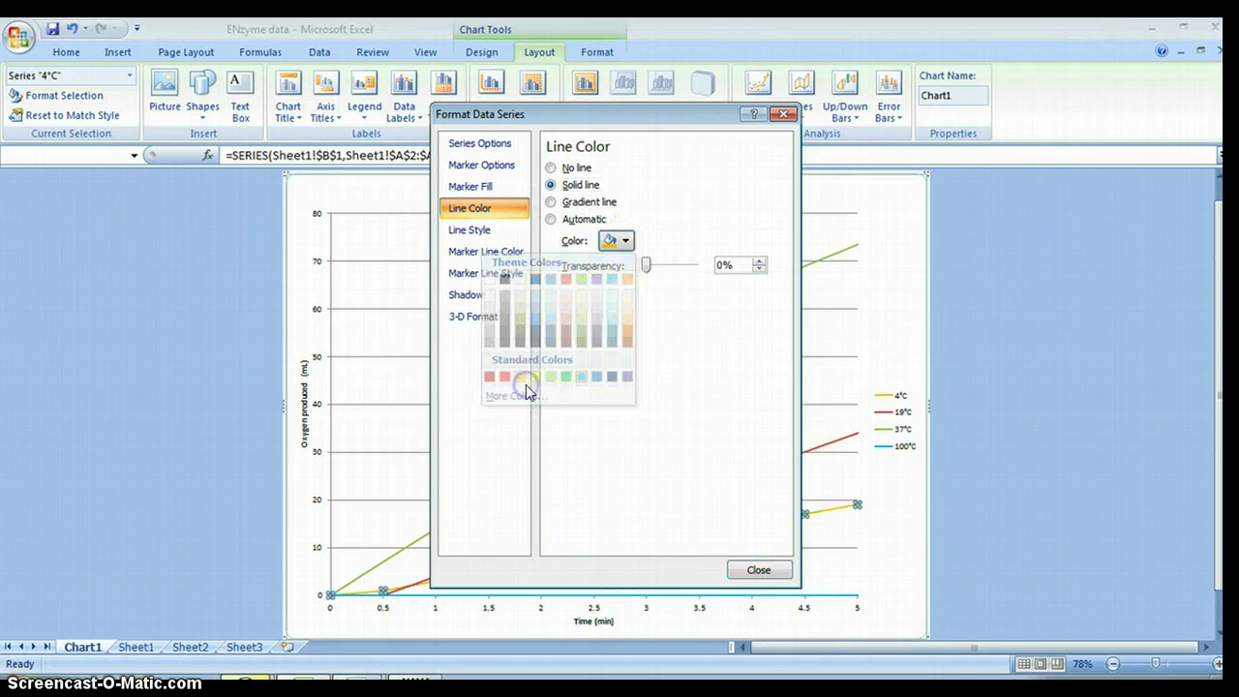
pyautogui.click(758, 571)
pyautogui.click(896, 306)
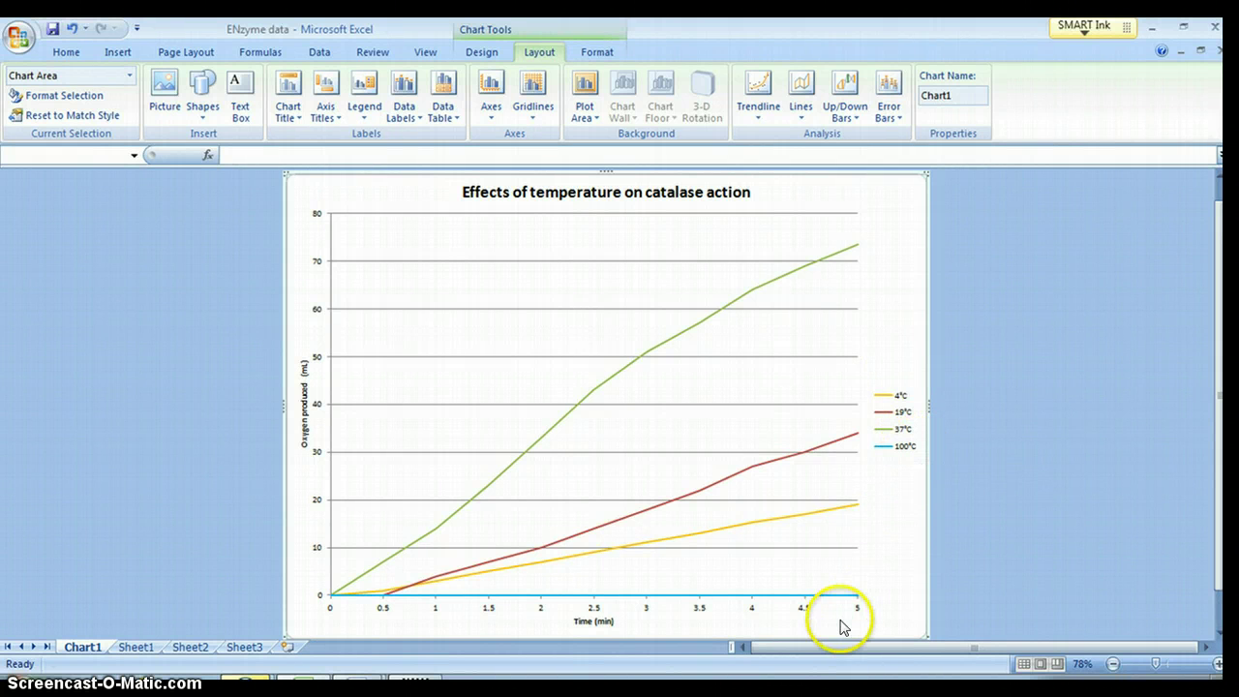
pyautogui.moveTo(846, 612)
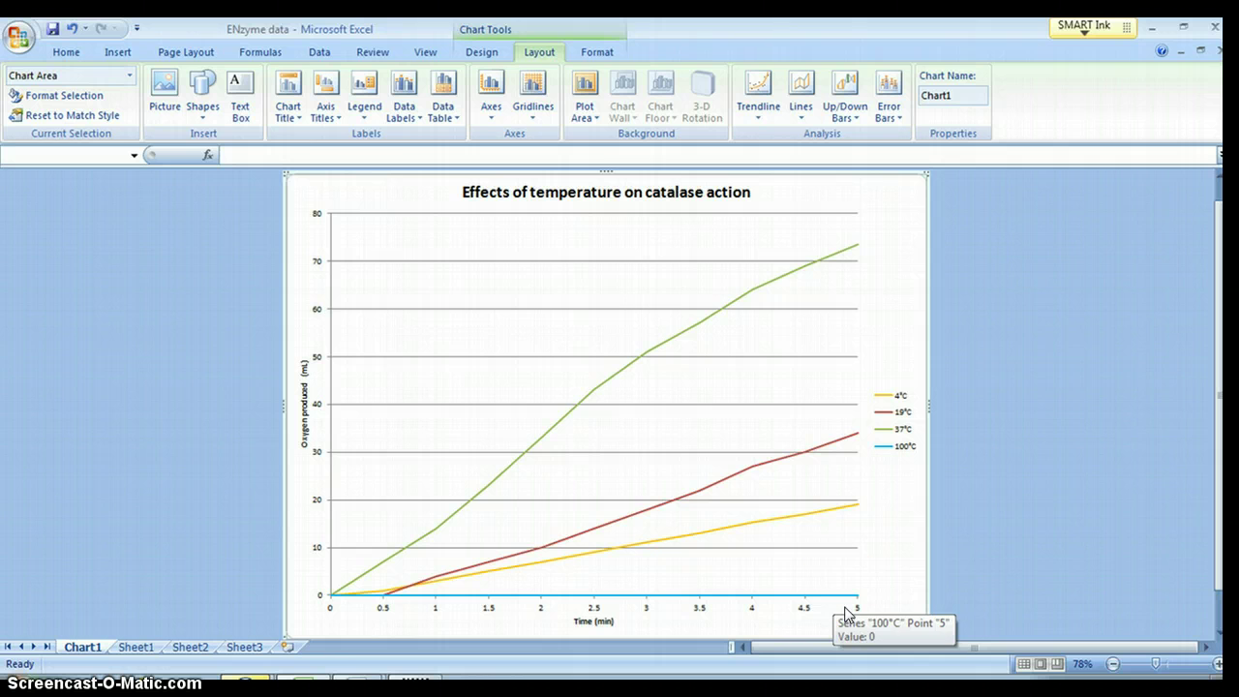
pyautogui.moveTo(866, 514)
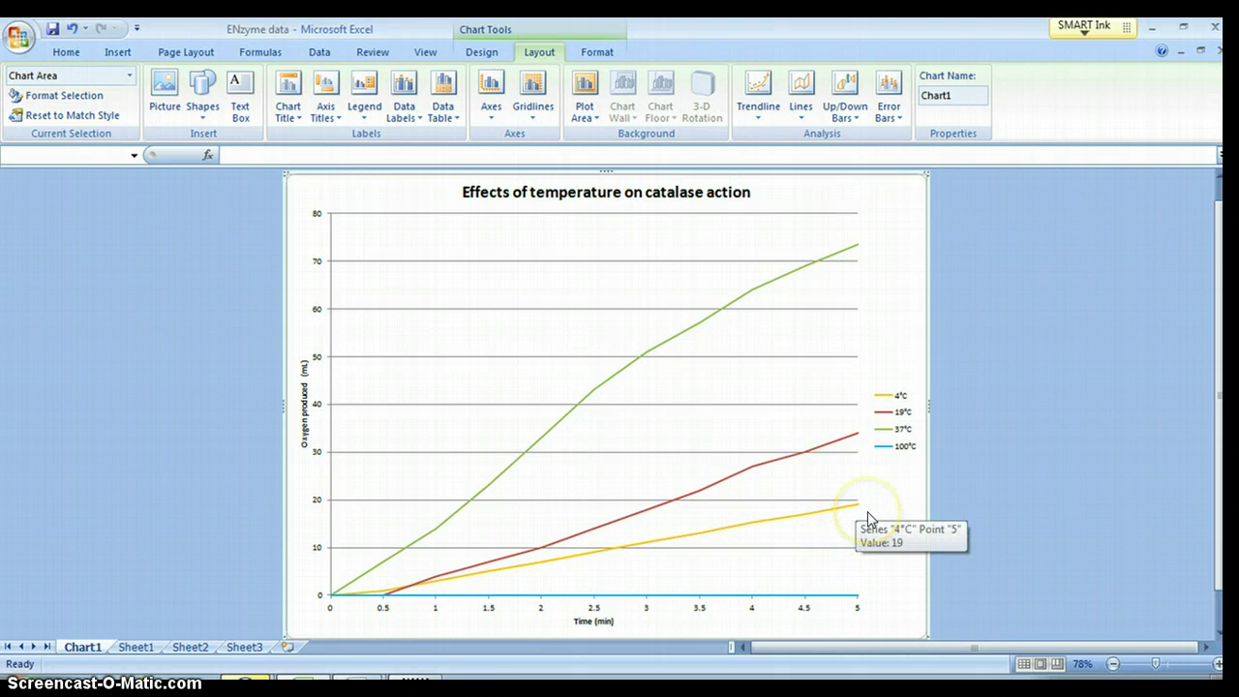
pyautogui.moveTo(871, 447)
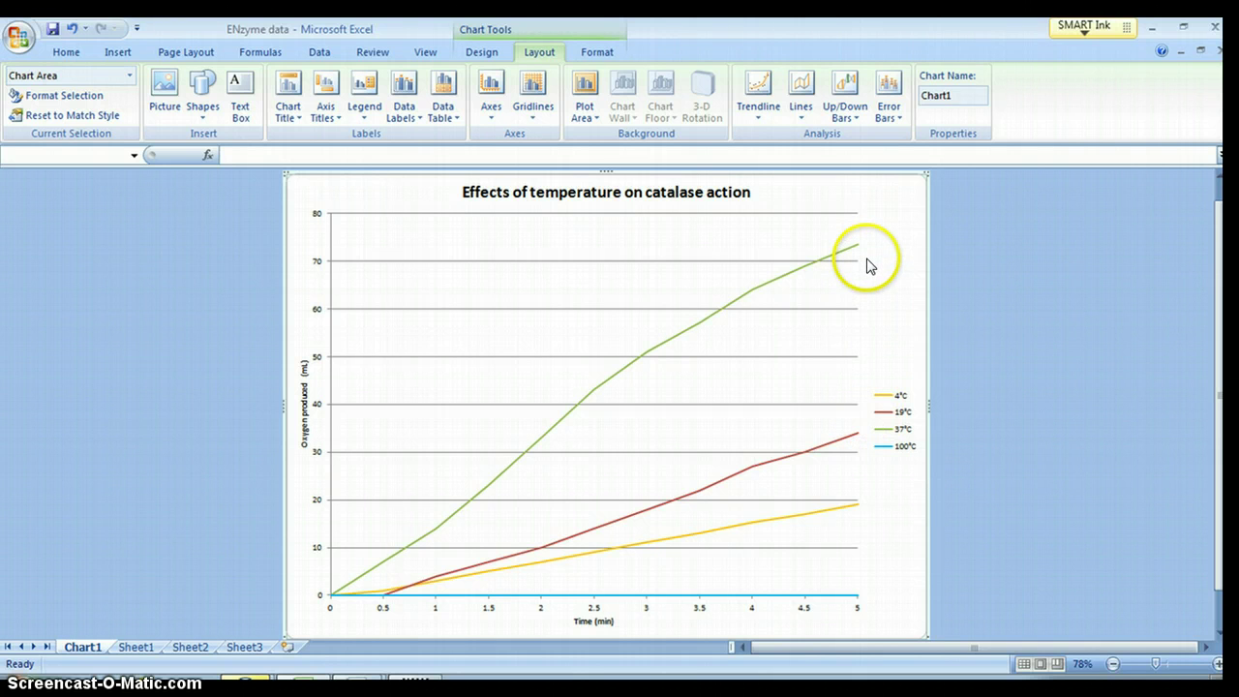
pyautogui.moveTo(868, 249)
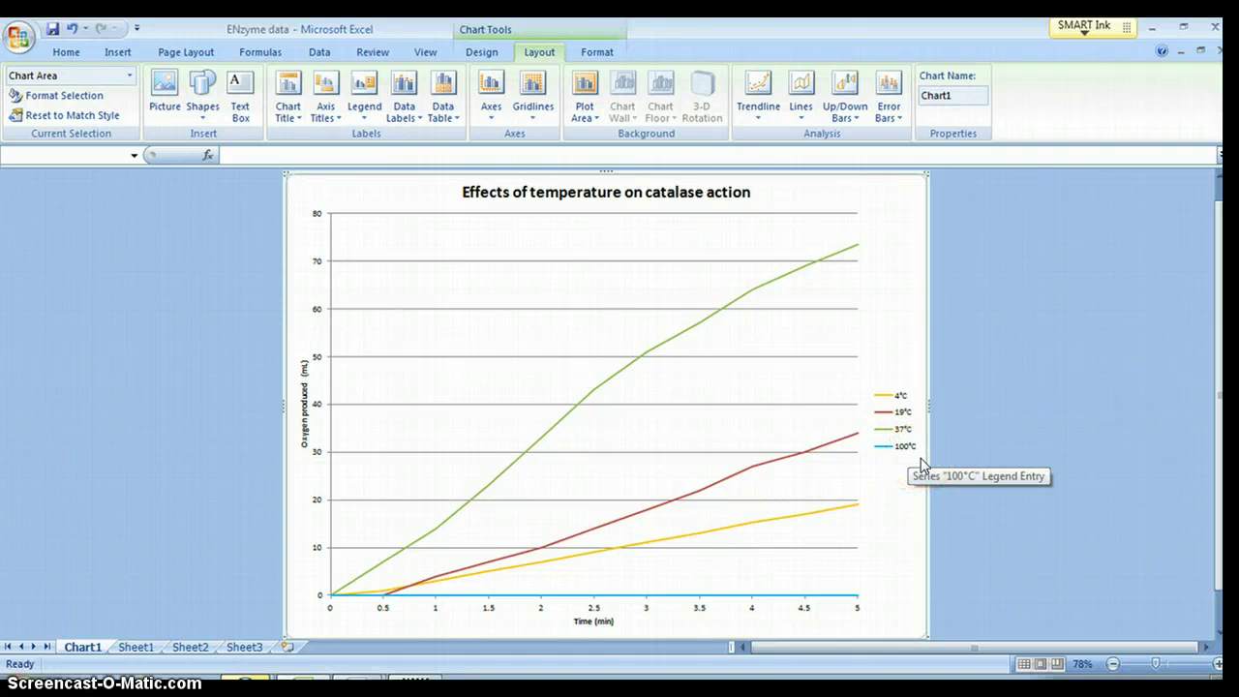
# Step: Change the 100°C heading in cell E1 of Sheet1 to 90°C and return to the Chart1 sheet
pyautogui.click(131, 648)
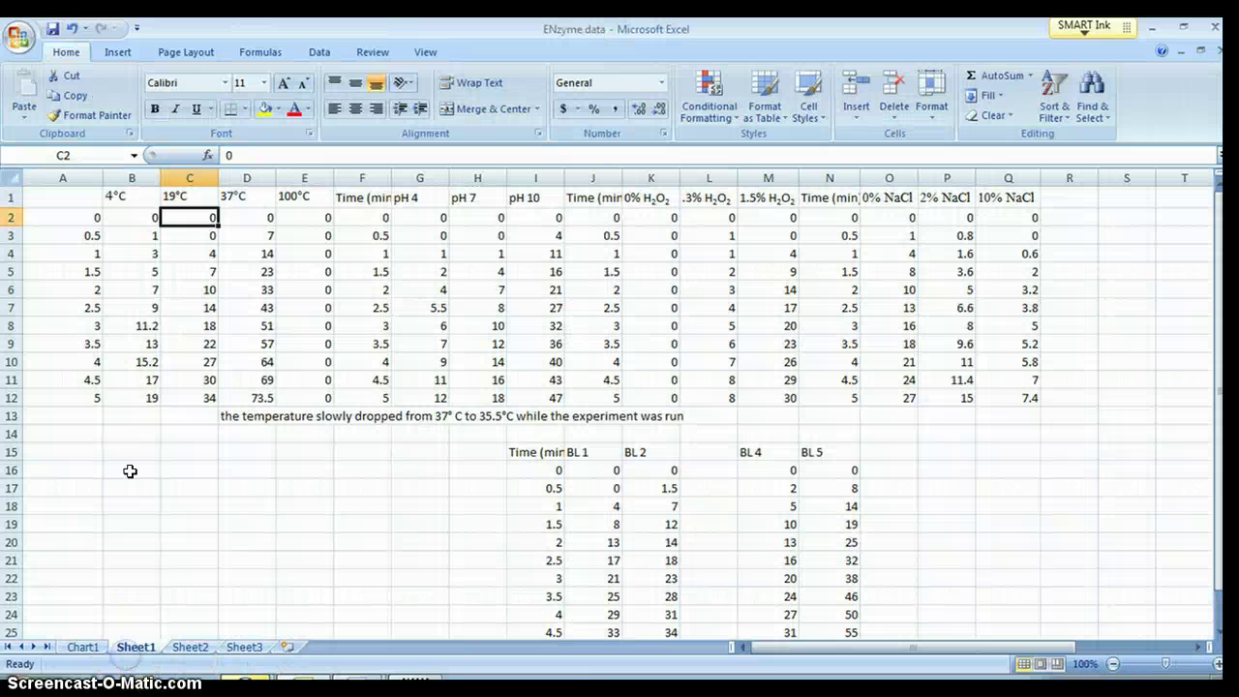
pyautogui.click(293, 201)
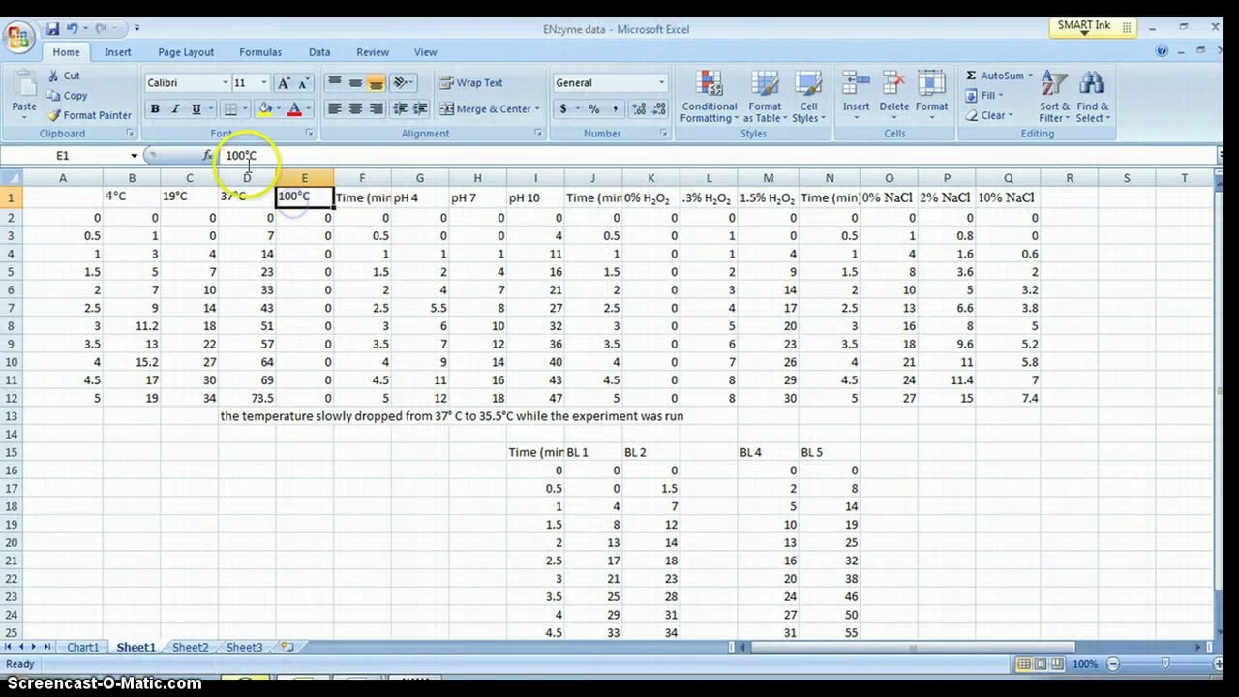
pyautogui.moveTo(226, 156); pyautogui.dragTo(237, 156)
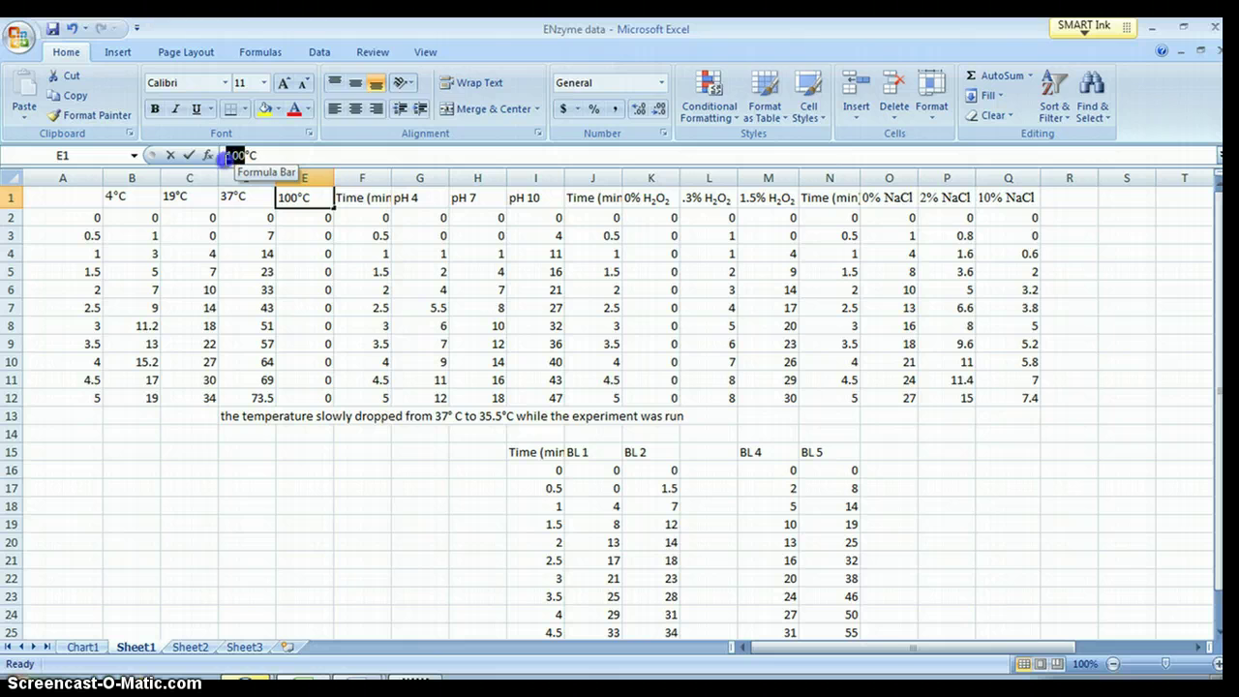
pyautogui.write('9')
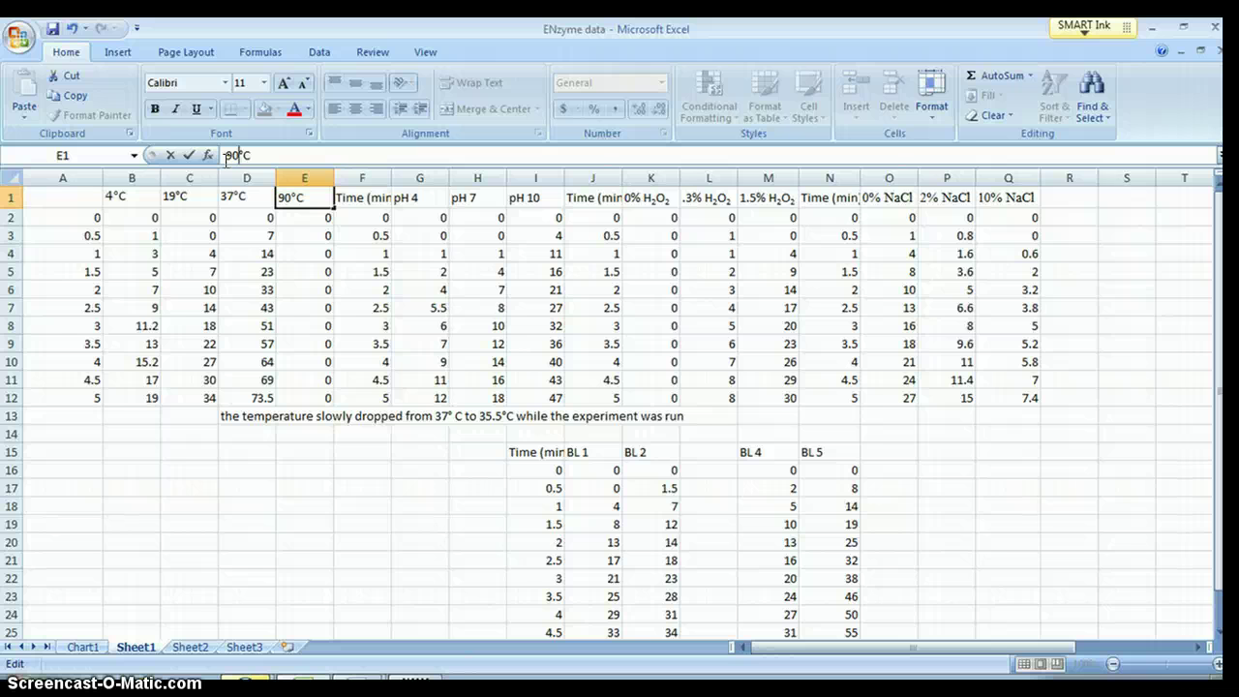
pyautogui.click(85, 647)
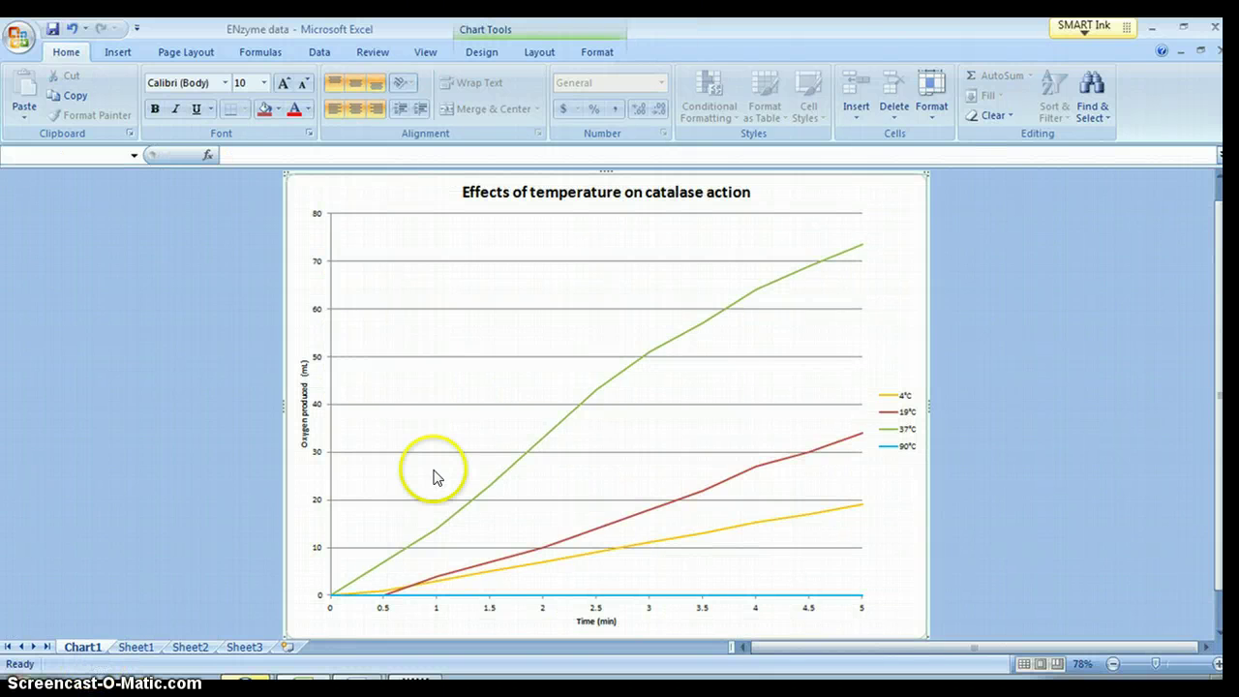
# Step: Copy the whole chart and paste it below the Results heading of Document2 in Microsoft Word
pyautogui.rightClick(928, 218)
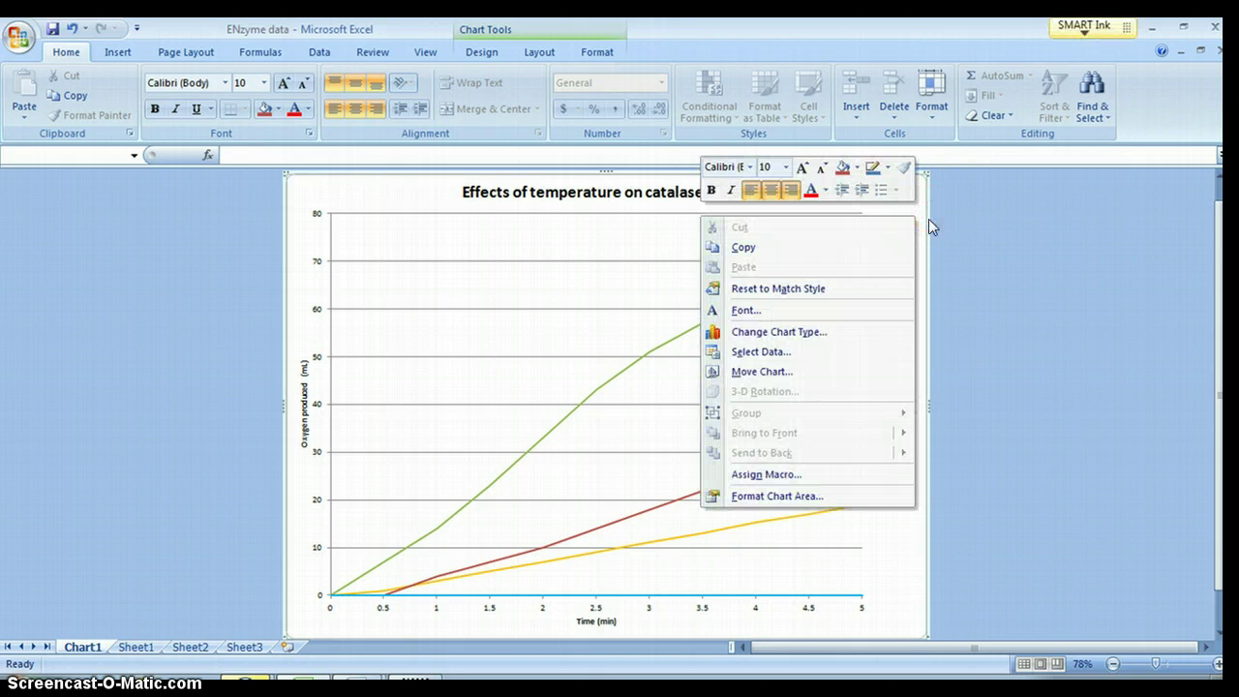
pyautogui.click(784, 251)
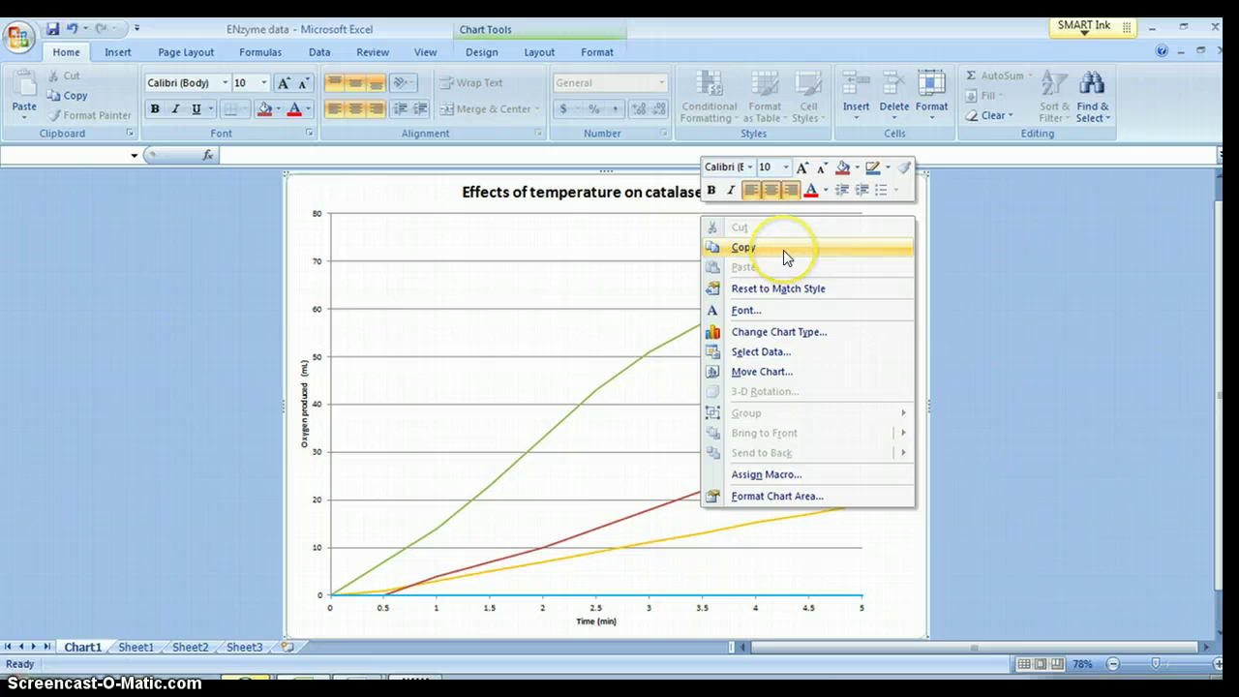
pyautogui.click(783, 250)
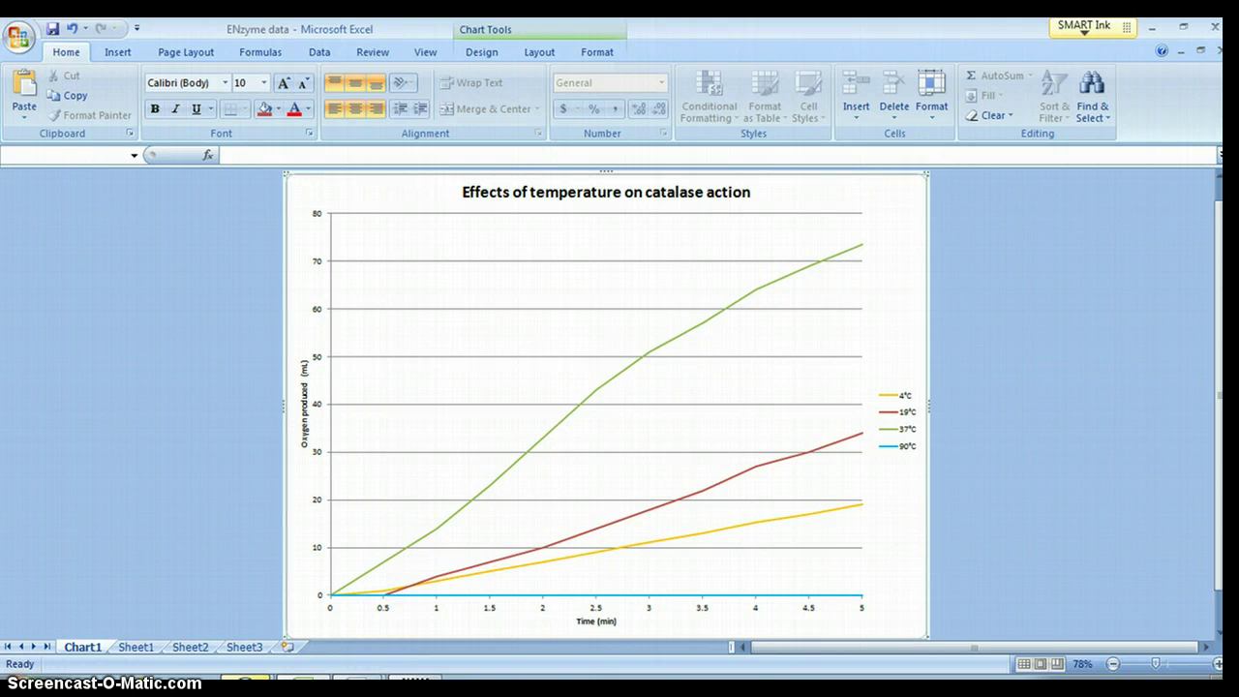
pyautogui.moveTo(358, 687)
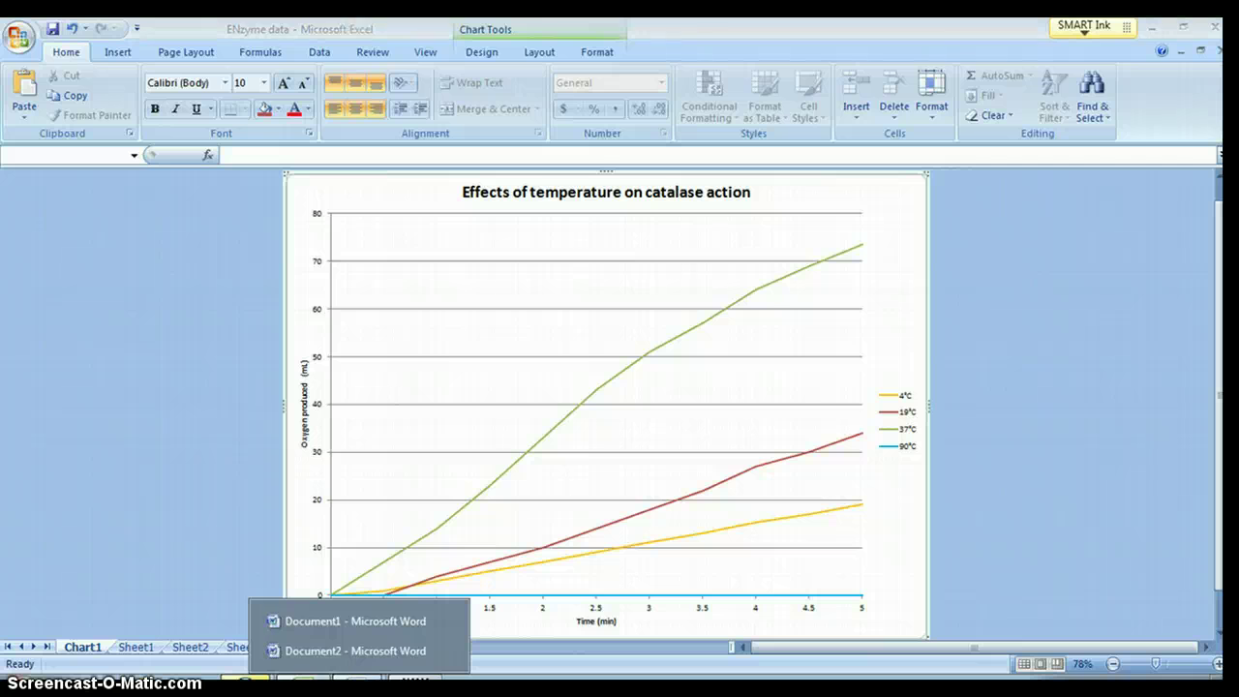
pyautogui.click(368, 650)
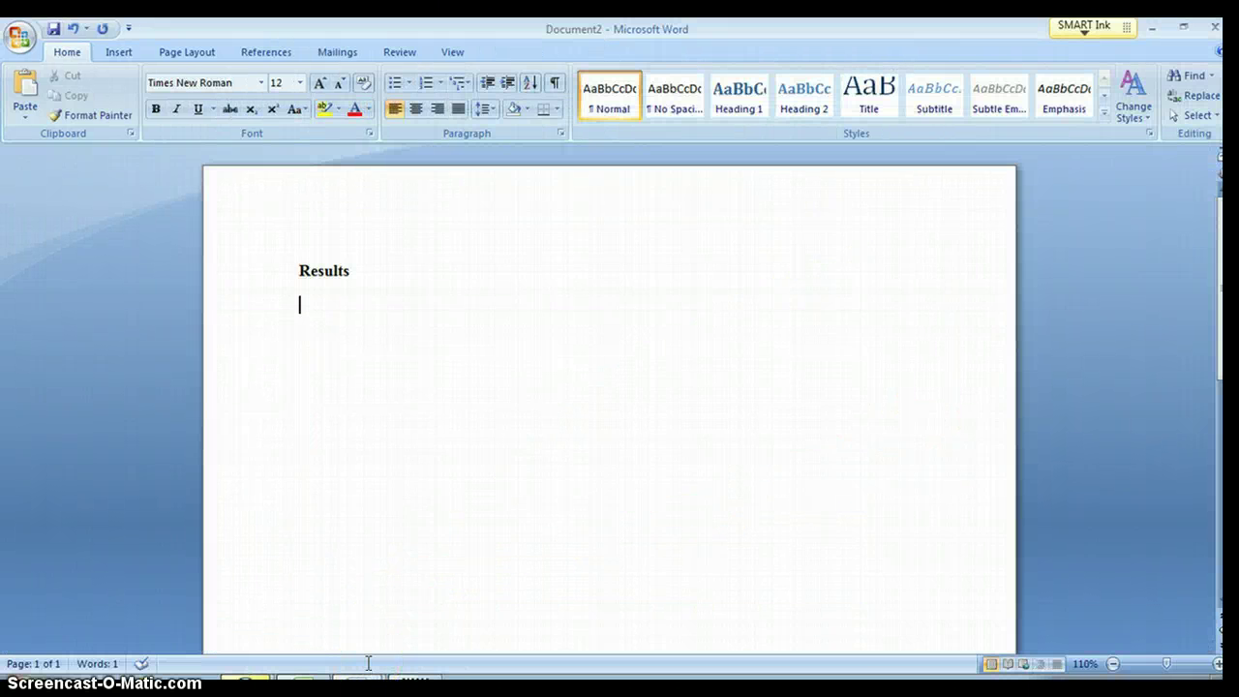
pyautogui.hotkey('ctrl', 'v')
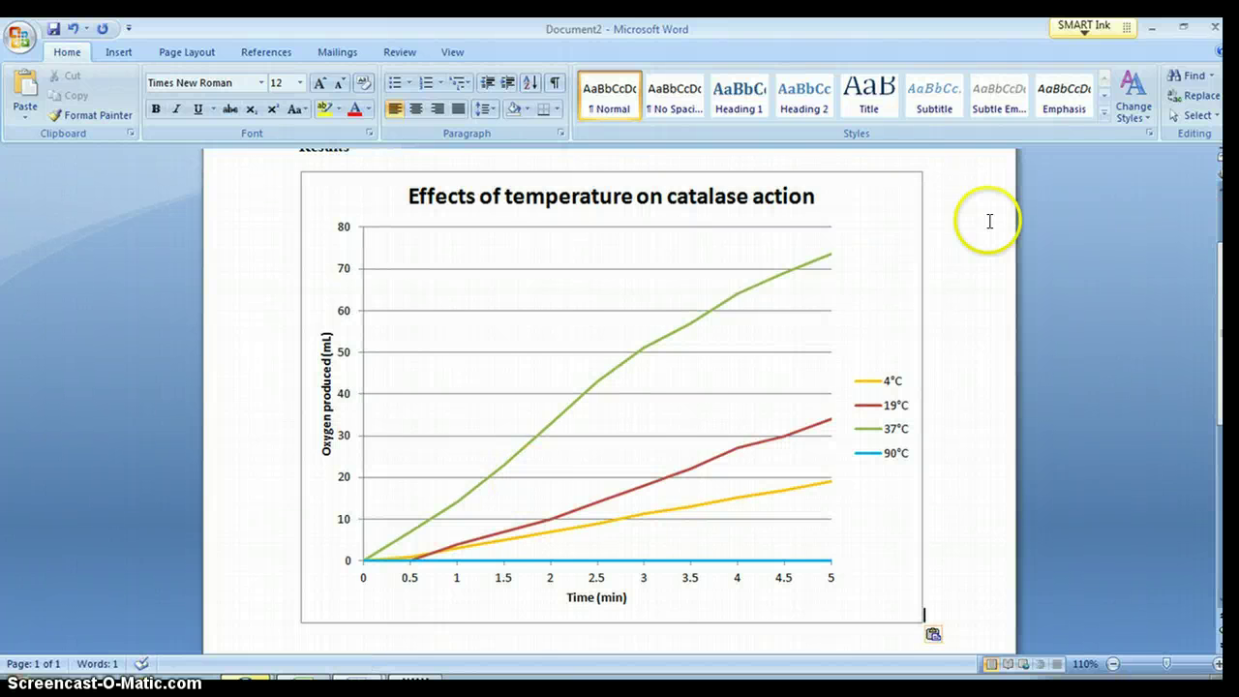
# Step: Shrink the pasted temperature chart on the page to about four fifths of its width, scaling its height down with it
pyautogui.click(927, 184)
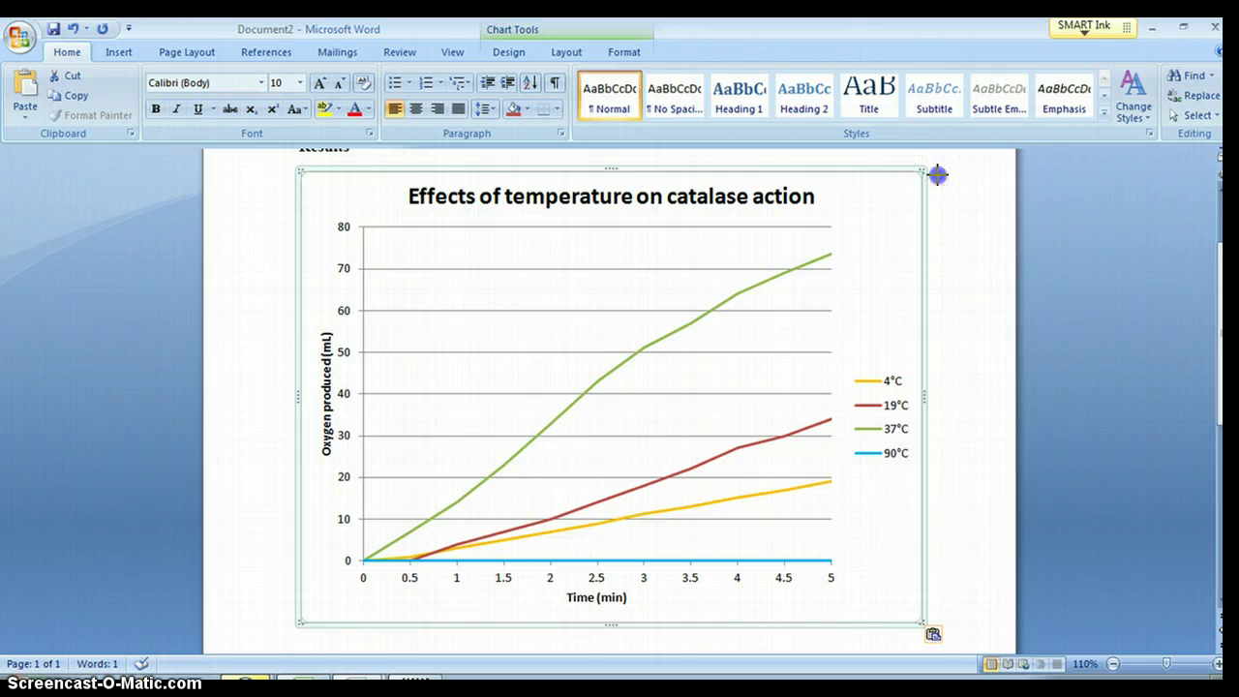
pyautogui.moveTo(937, 175); pyautogui.dragTo(817, 243)
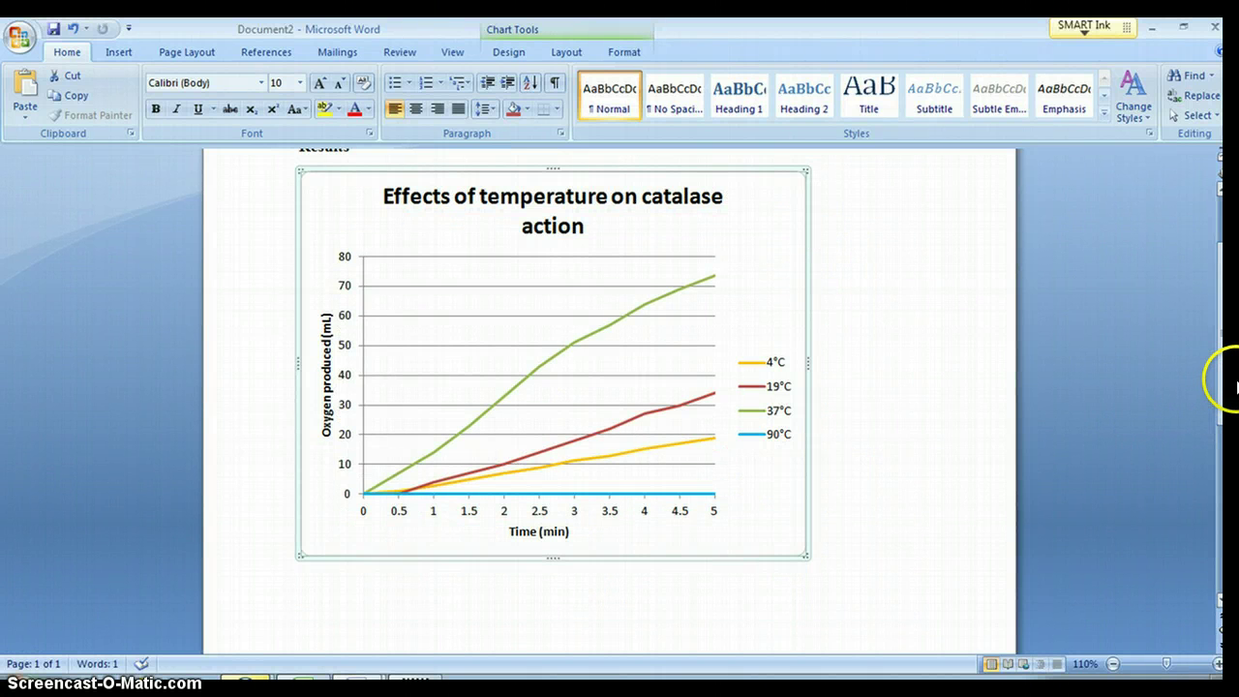
# Step: Add a "Figure 1." line between the Results heading and the chart, and enlarge the chart slightly so its title fits on one line
pyautogui.scroll(3, 1231, 385)
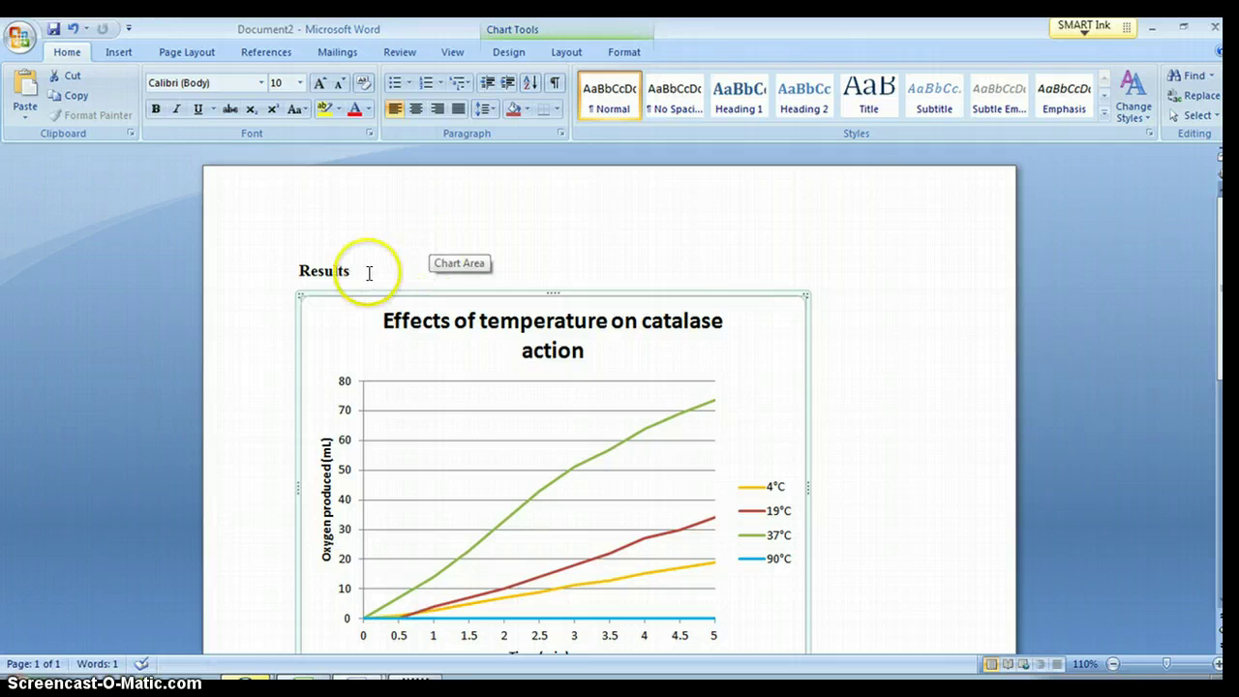
pyautogui.click(369, 274)
pyautogui.press('Return')
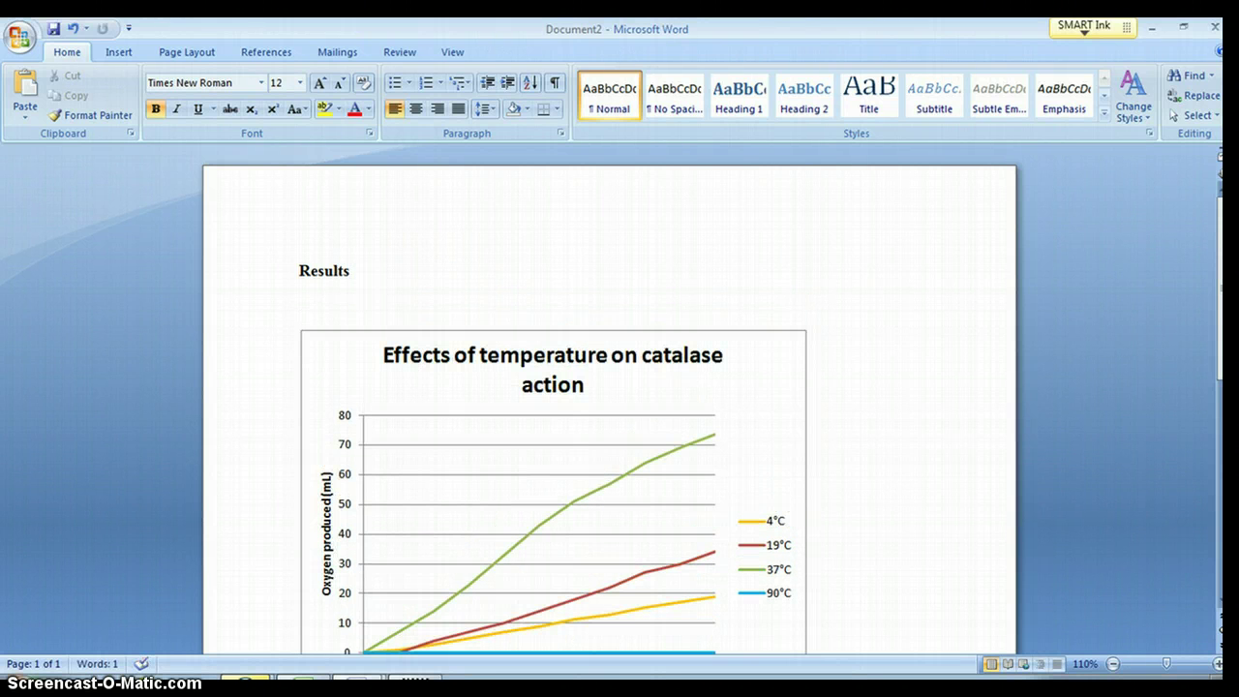
pyautogui.write('Figure 1.')
pyautogui.click(812, 336)
pyautogui.moveTo(816, 334); pyautogui.dragTo(840, 327)
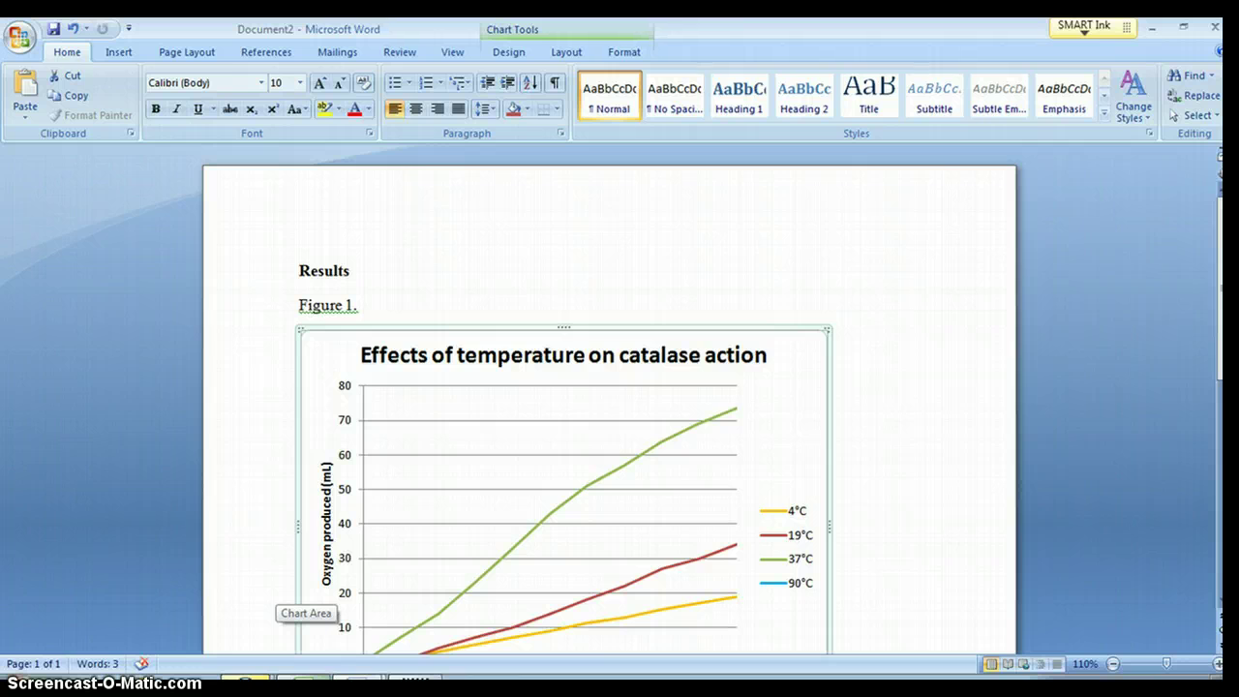
# Step: Switch to the ENzyme data workbook in Excel and insert a blank column before the pH 7 column on Sheet1
pyautogui.click(189, 672)
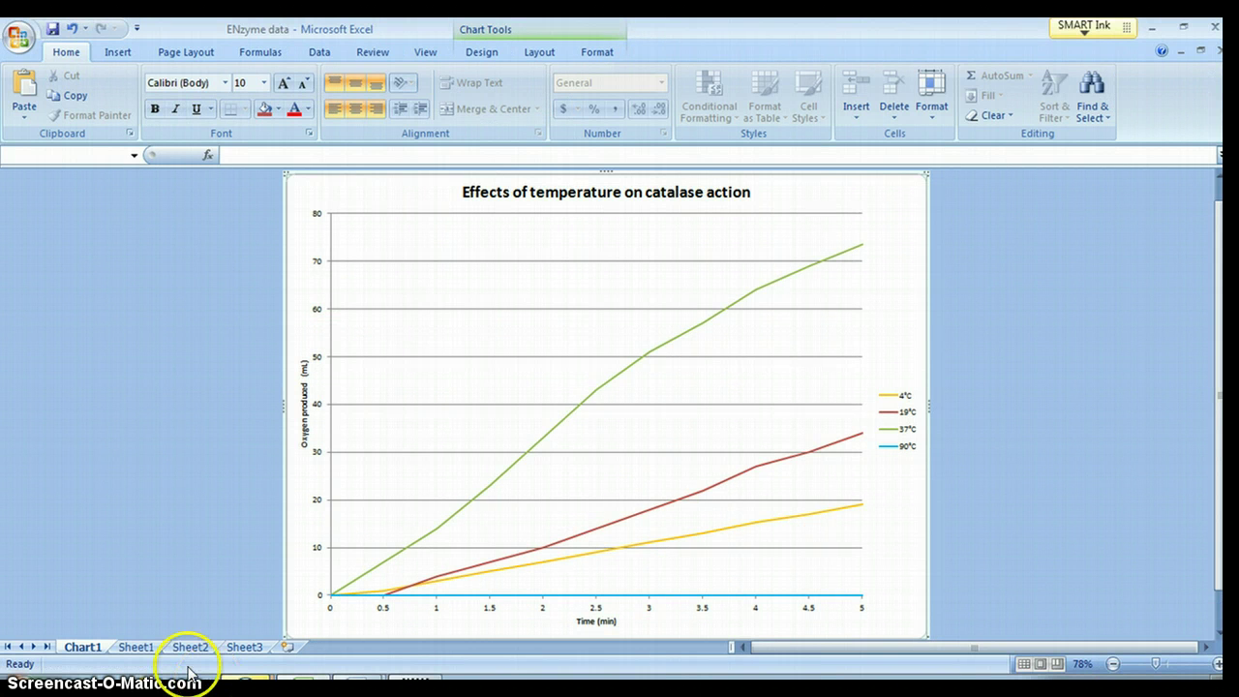
pyautogui.click(135, 647)
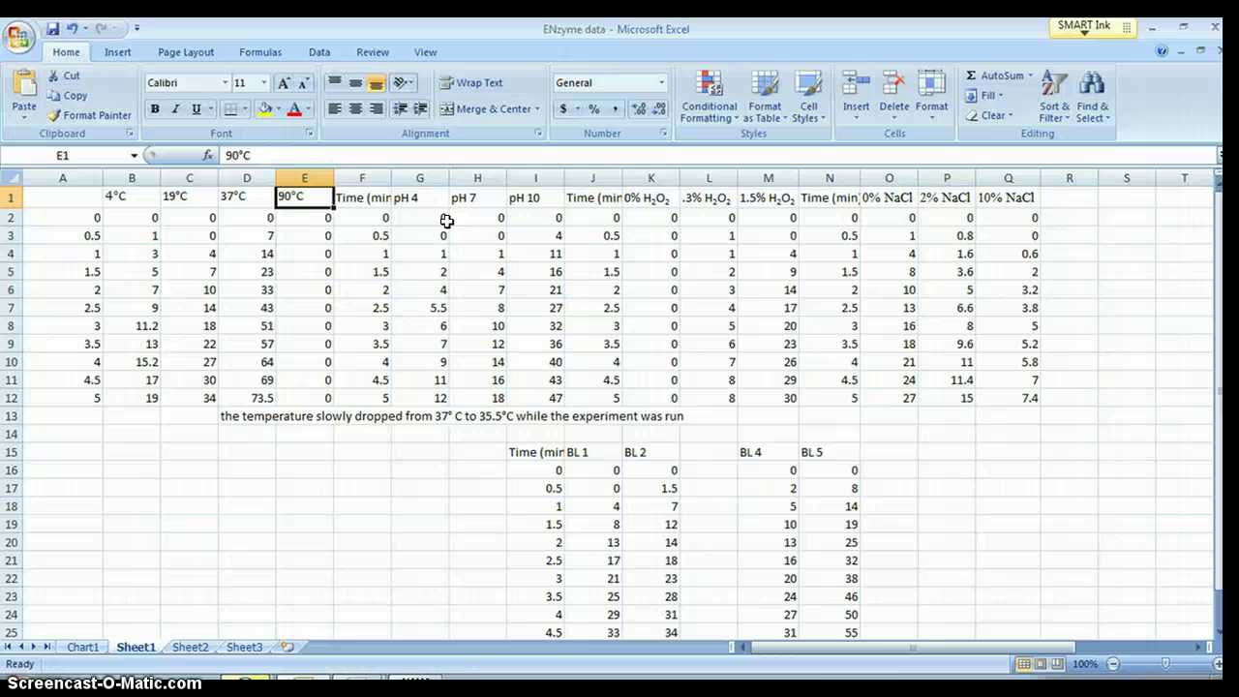
pyautogui.click(477, 178)
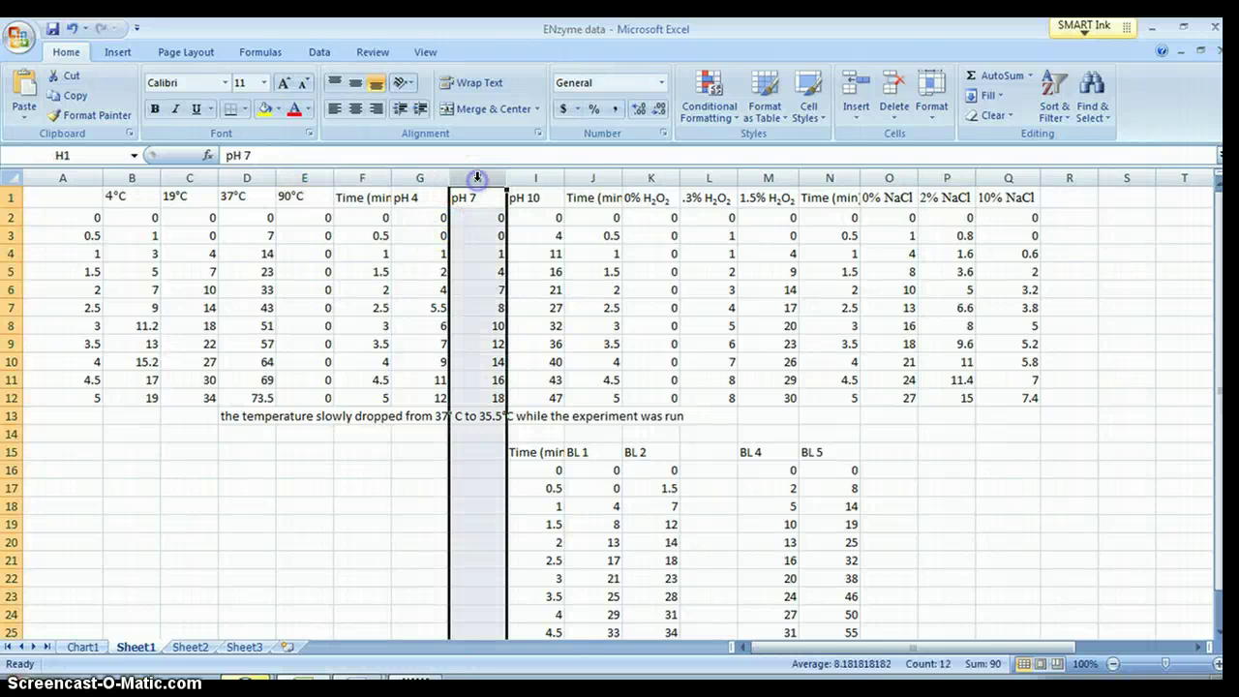
pyautogui.click(857, 117)
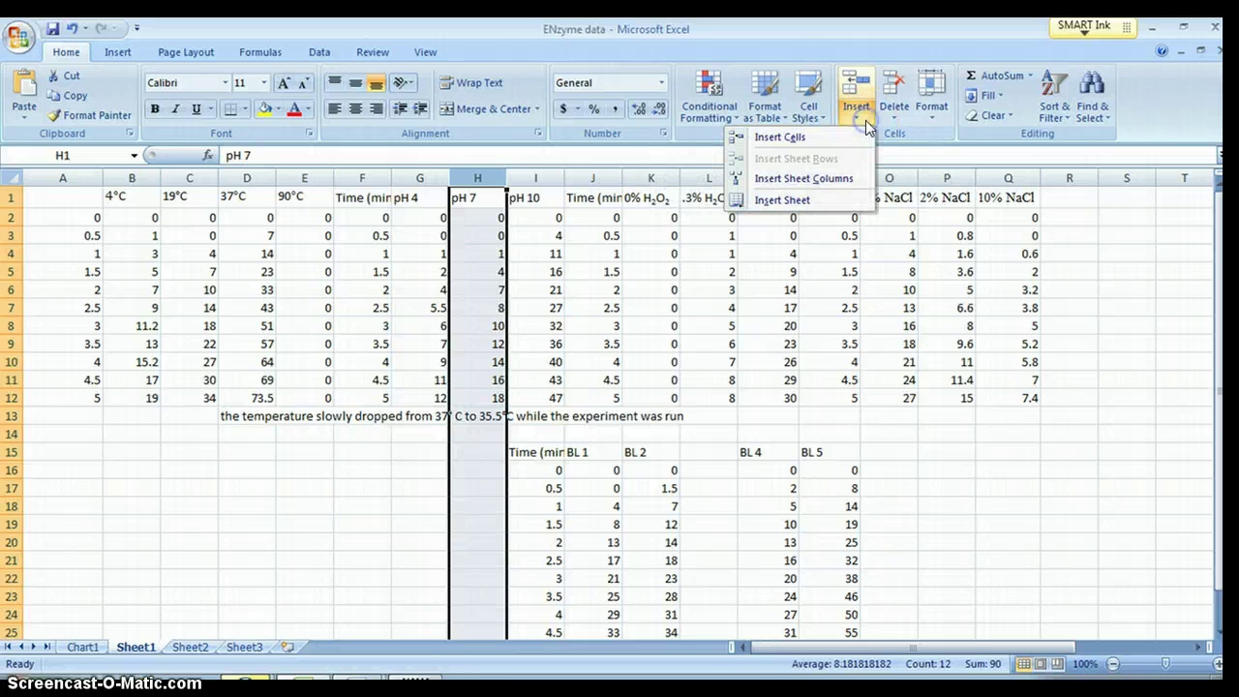
pyautogui.click(846, 179)
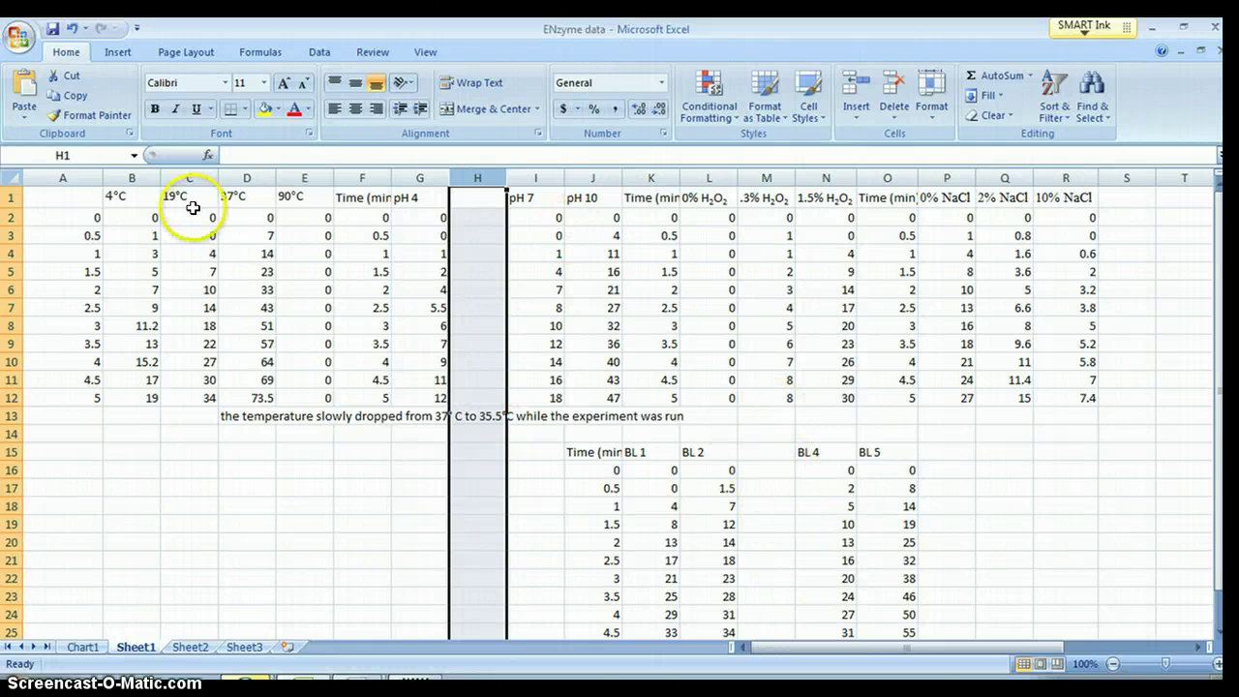
# Step: Copy the 19°C heading and data from C1:C12 into the blank column H, starting at H1
pyautogui.moveTo(190, 200); pyautogui.dragTo(182, 395)
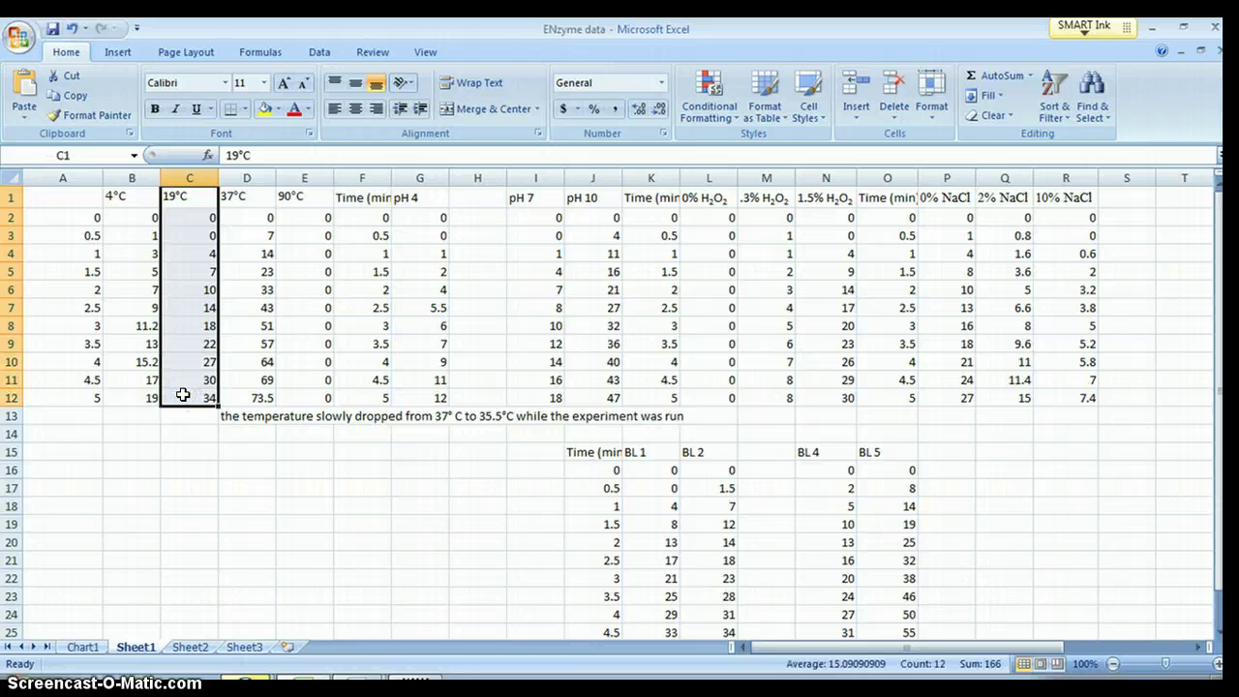
pyautogui.hotkey('ctrl', 'c')
pyautogui.click(478, 202)
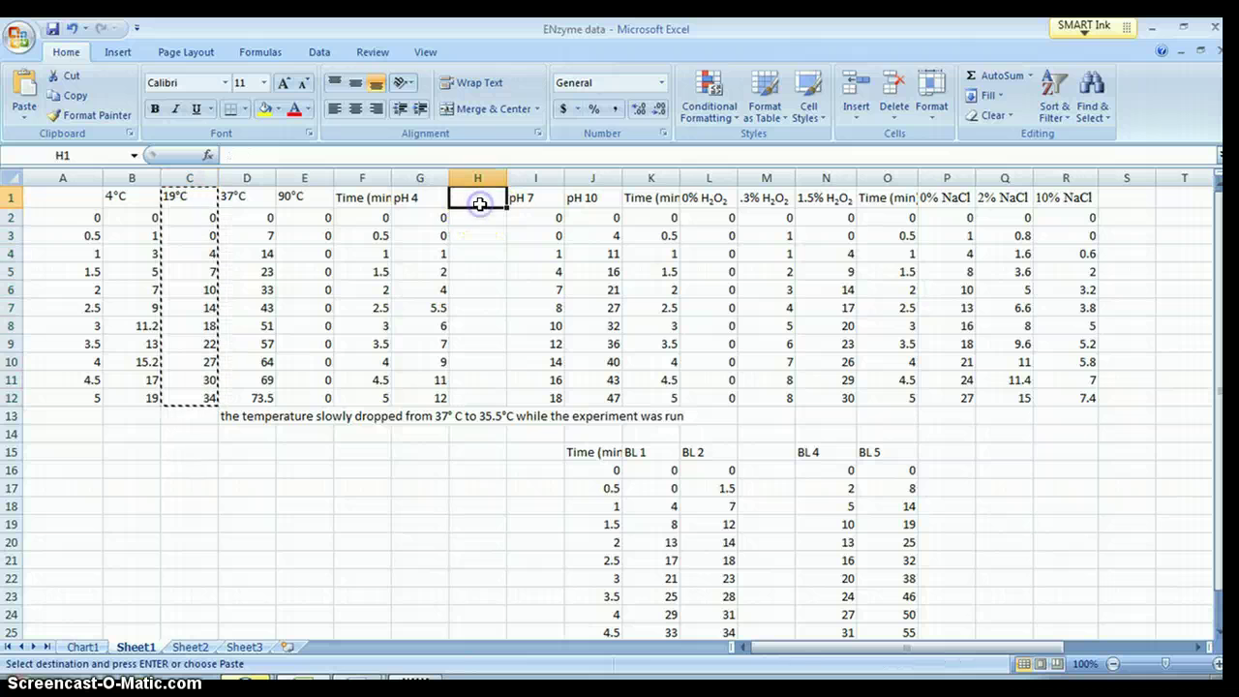
pyautogui.hotkey('ctrl', 'v')
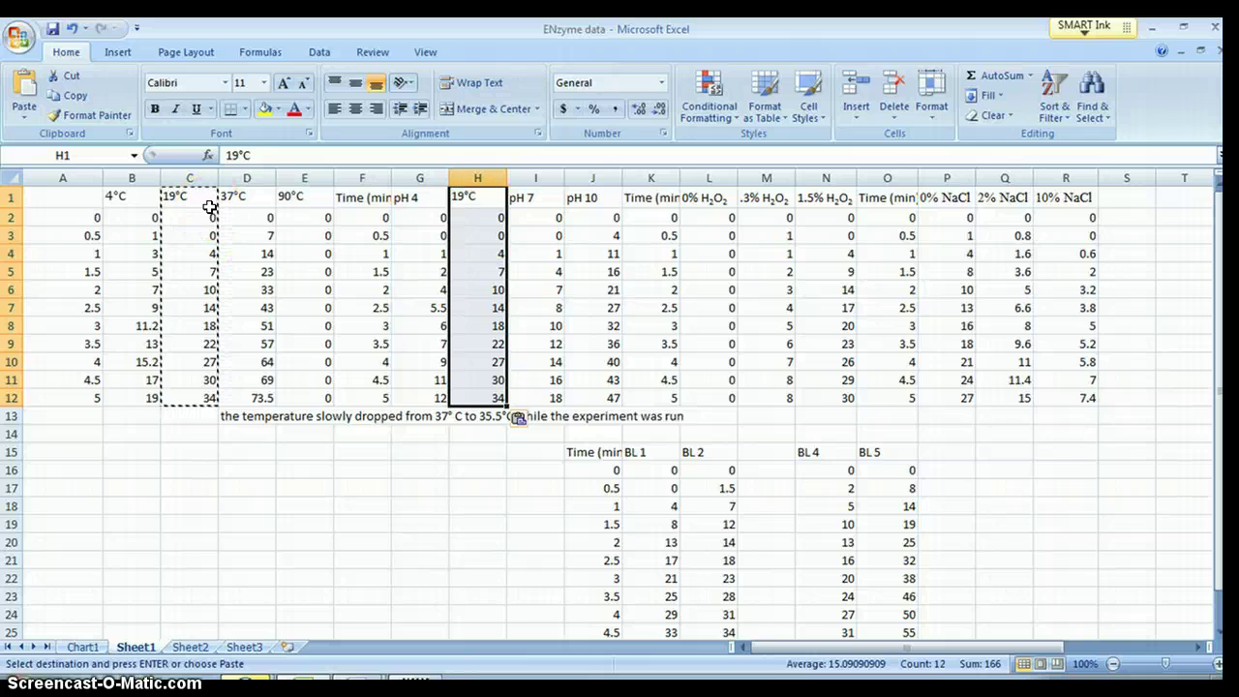
pyautogui.press('Escape')
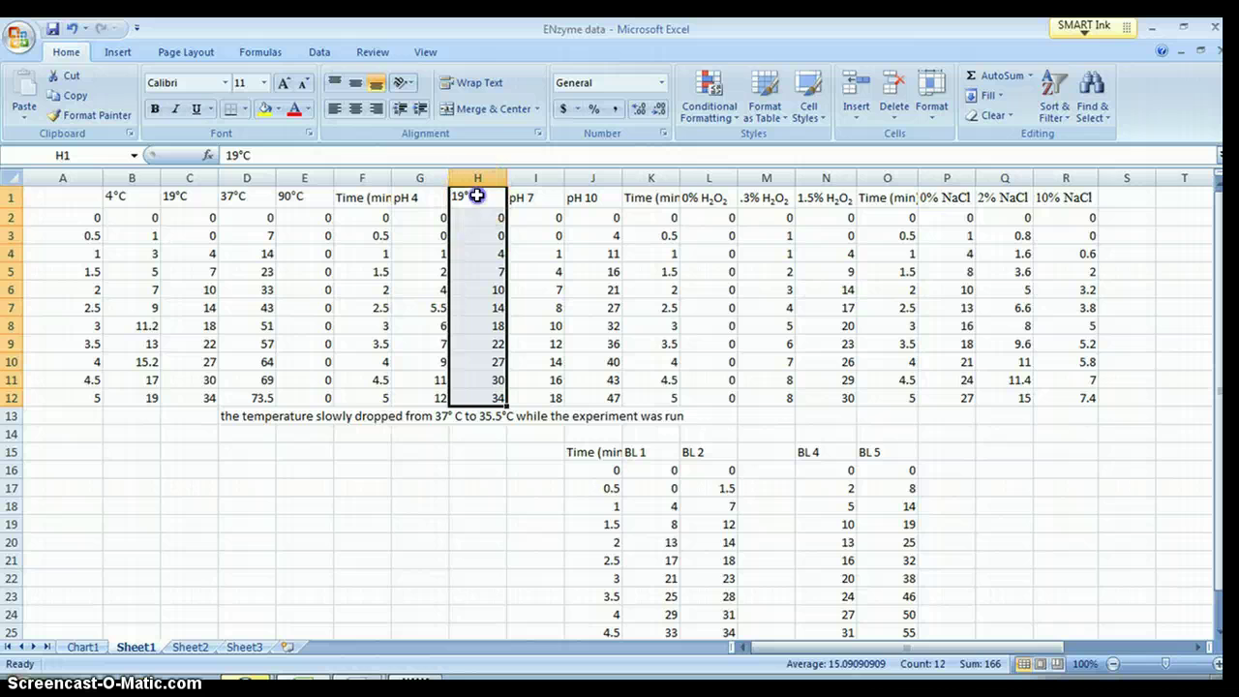
# Step: Rename the heading in H1 to Baseline and clear the Time (min) heading from F1
pyautogui.click(478, 202)
pyautogui.write('Baseline')
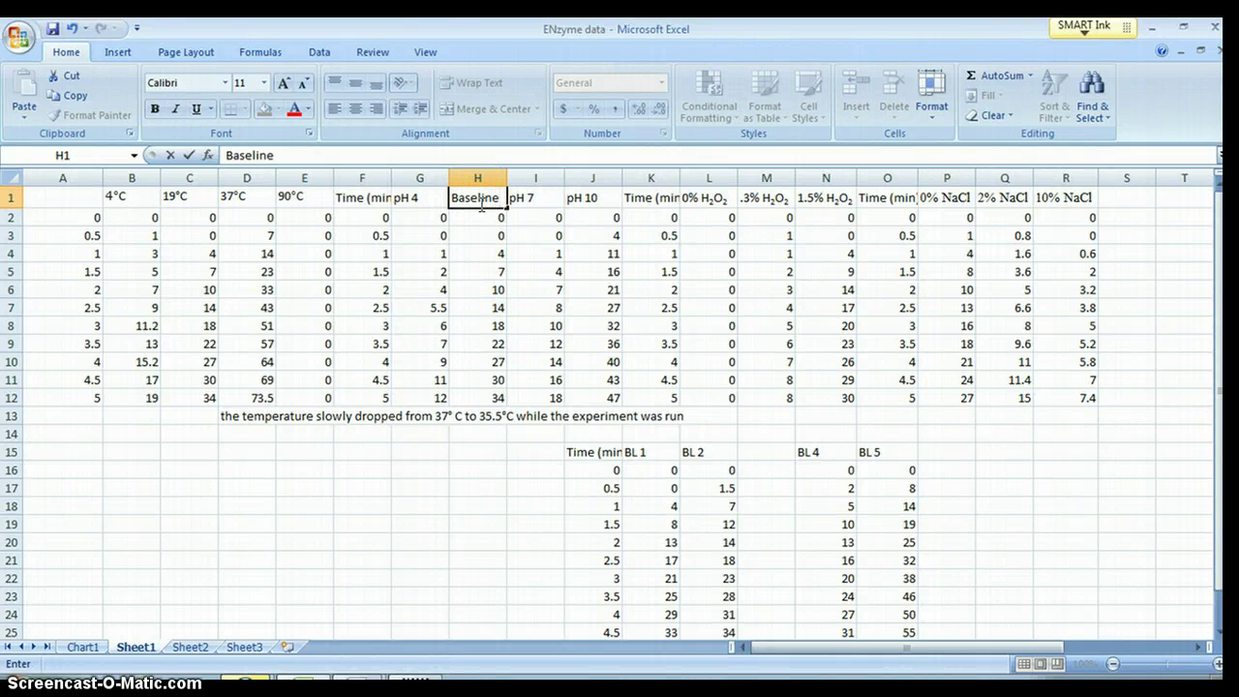
pyautogui.click(376, 201)
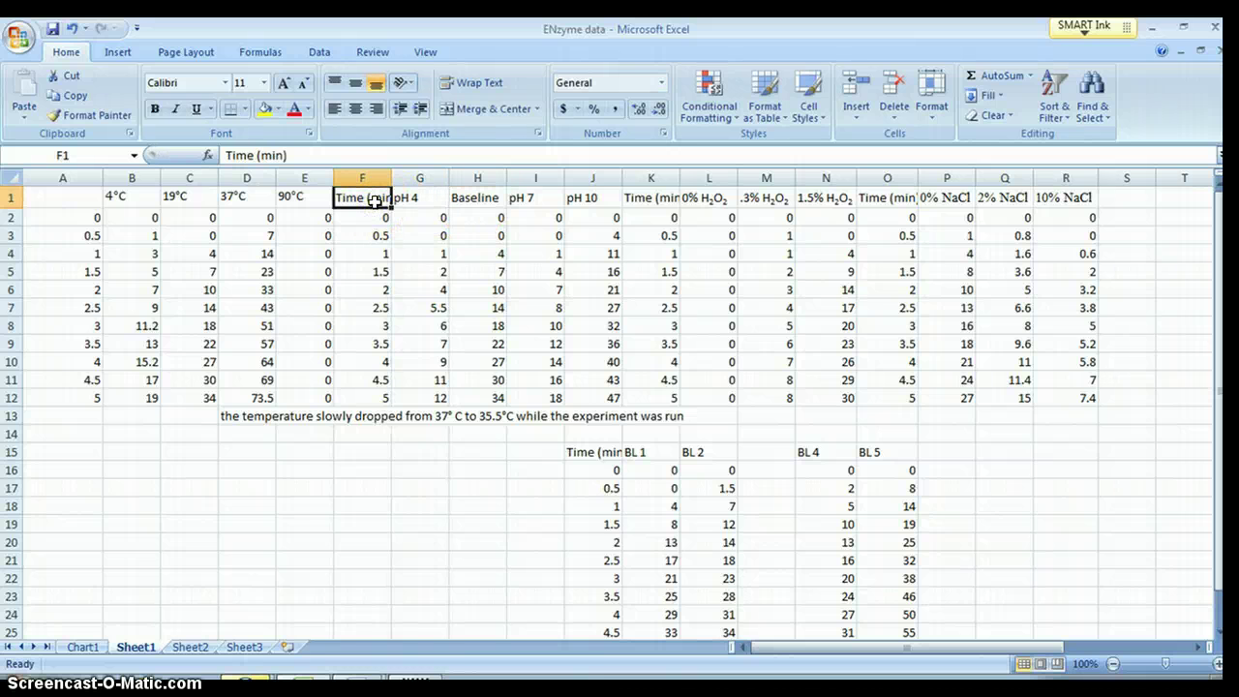
pyautogui.press('Delete')
# Step: Insert a plain 2-D line chart from the time and pH data in F1:J12
pyautogui.moveTo(375, 201); pyautogui.dragTo(589, 397)
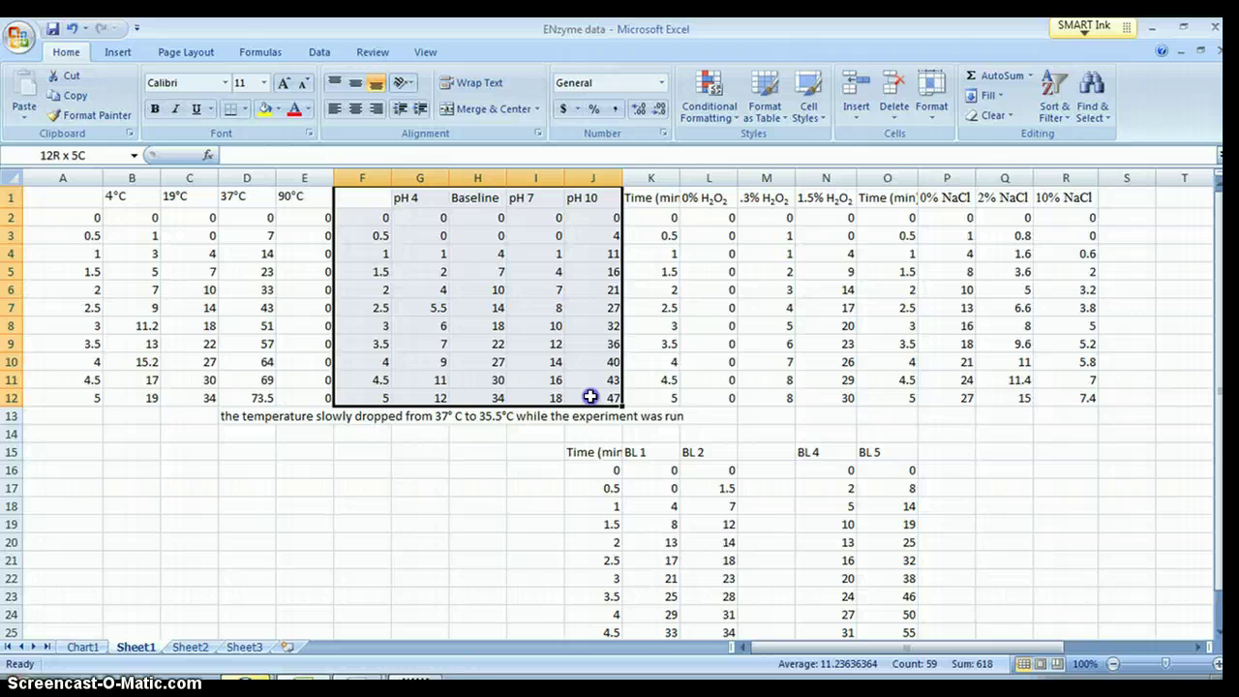
pyautogui.moveTo(590, 397); pyautogui.dragTo(589, 397)
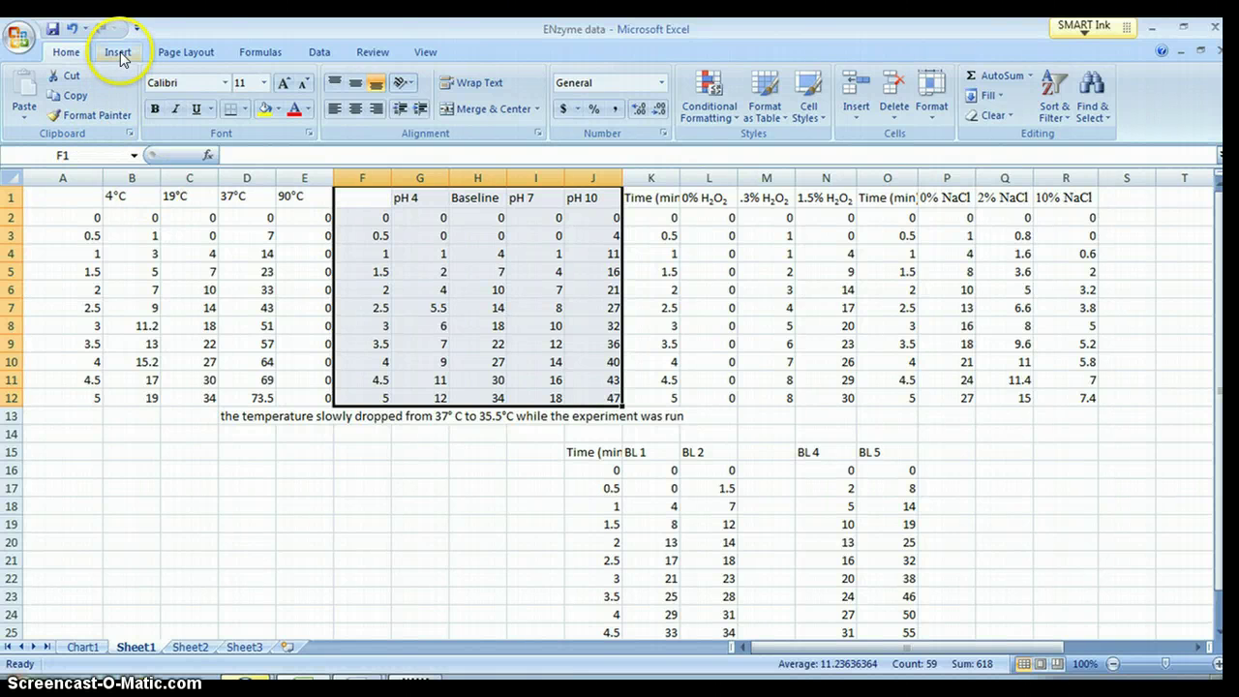
pyautogui.click(119, 54)
pyautogui.click(334, 90)
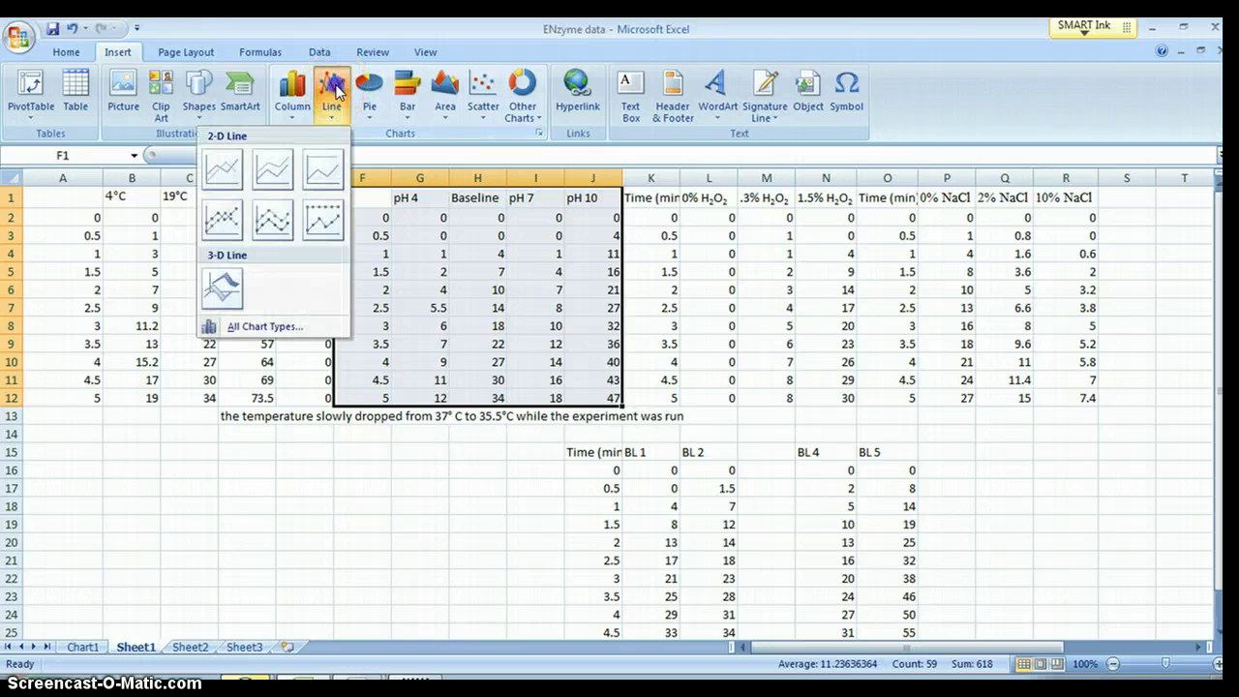
pyautogui.click(222, 172)
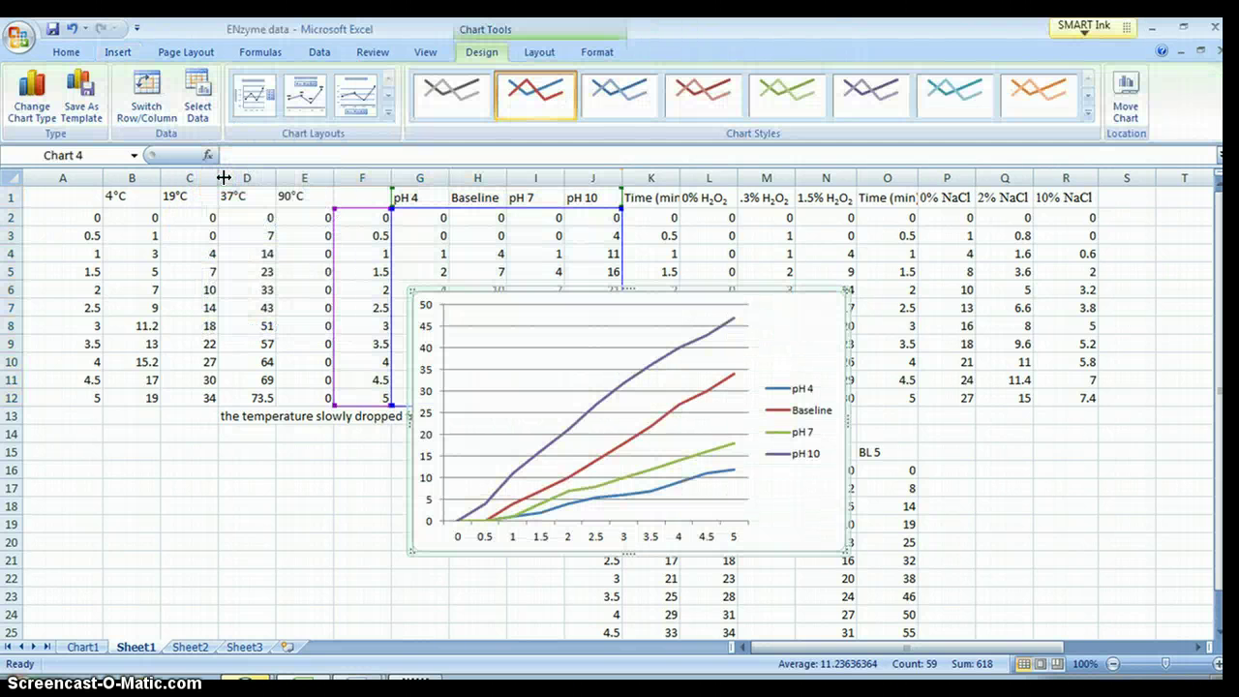
# Step: Format the horizontal axis of the pH chart so the axis position is on tick marks
pyautogui.moveTo(478, 492); pyautogui.dragTo(539, 539)
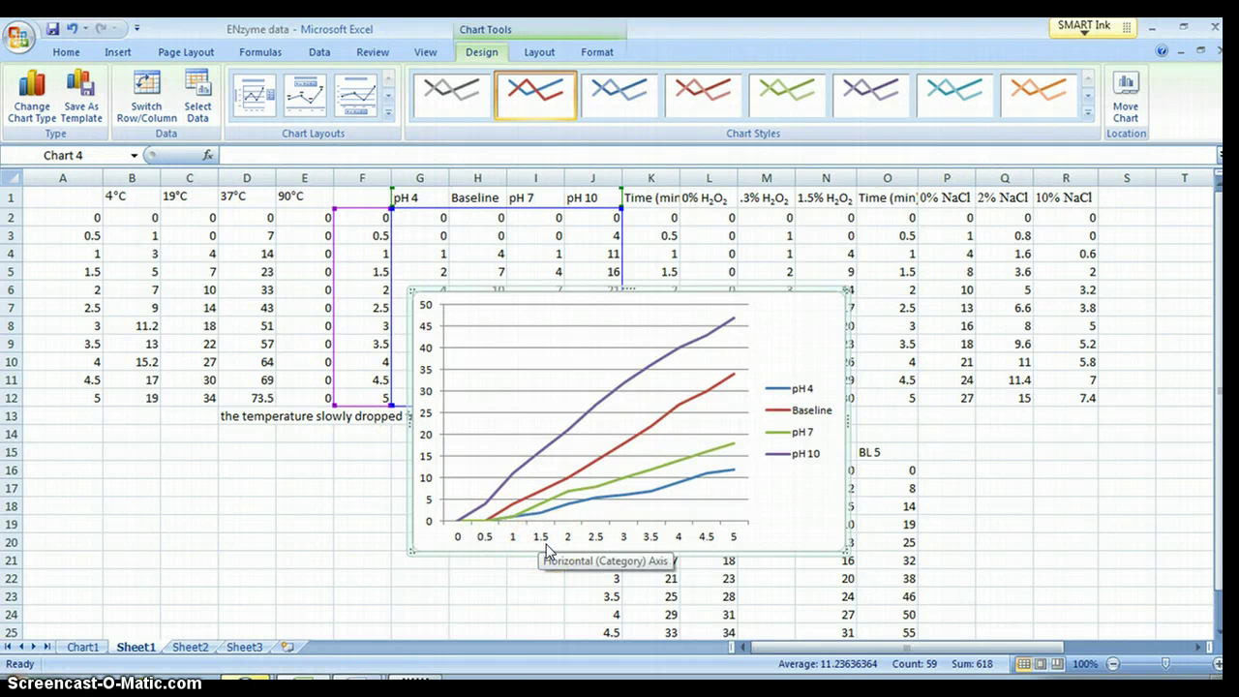
pyautogui.rightClick(547, 548)
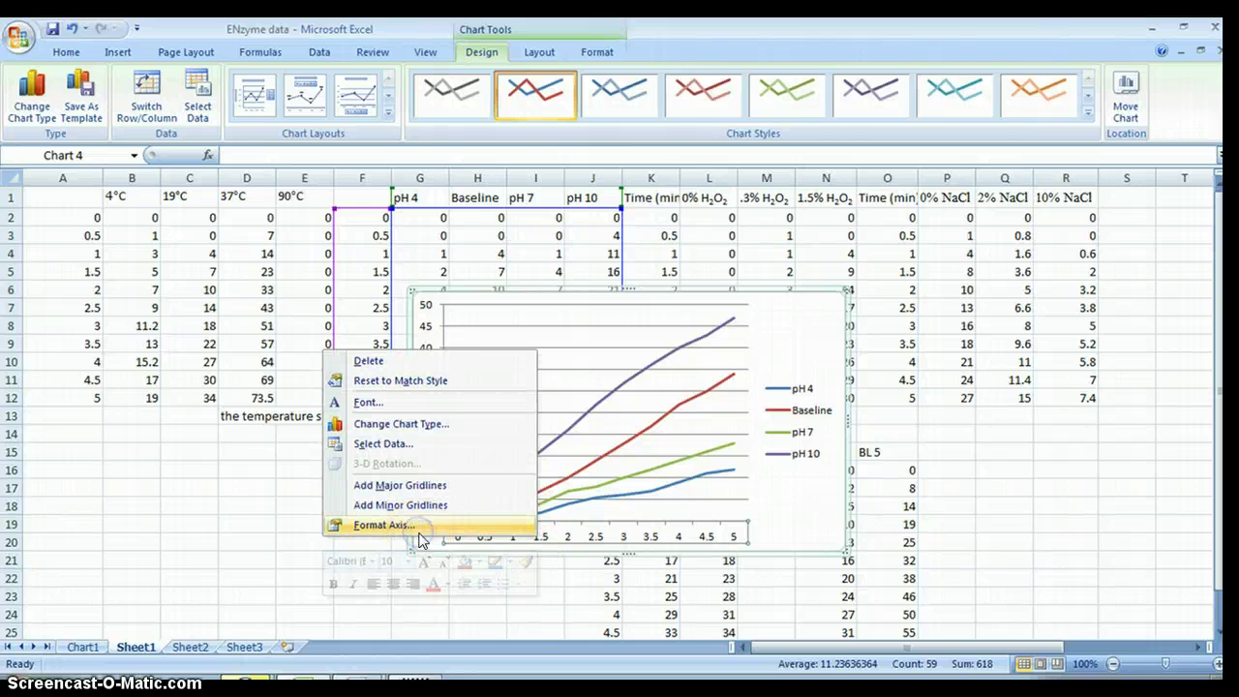
pyautogui.click(382, 524)
pyautogui.click(543, 511)
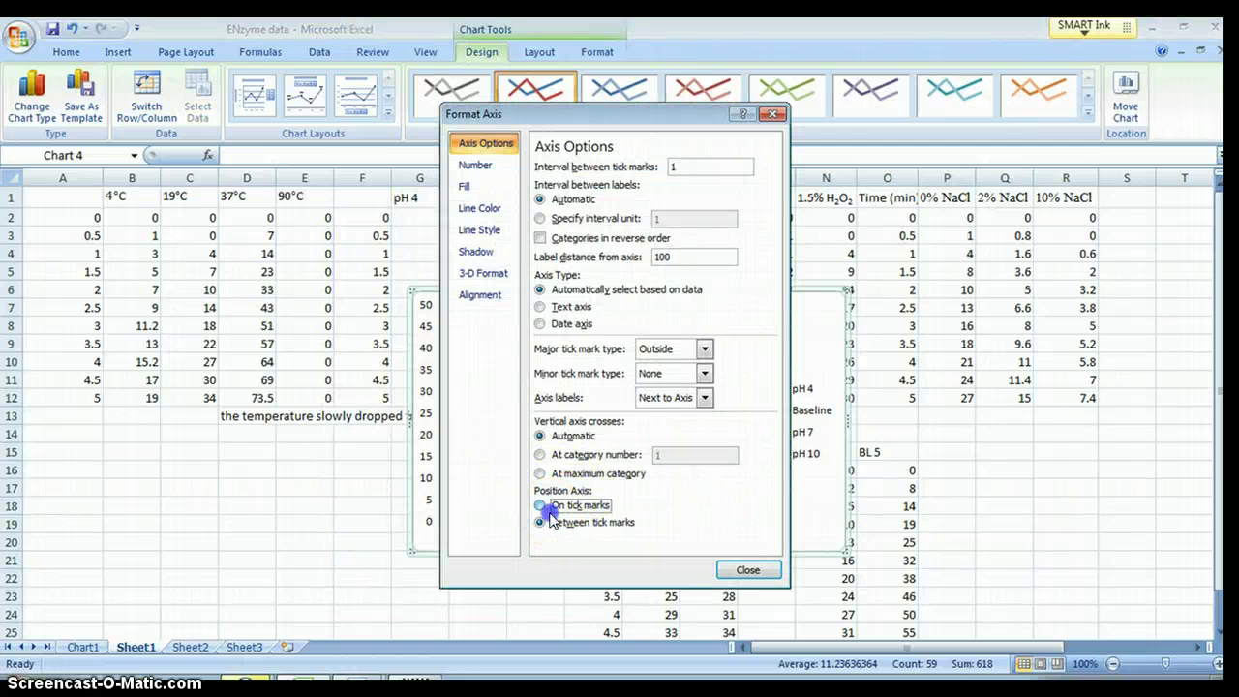
pyautogui.click(540, 505)
pyautogui.click(747, 576)
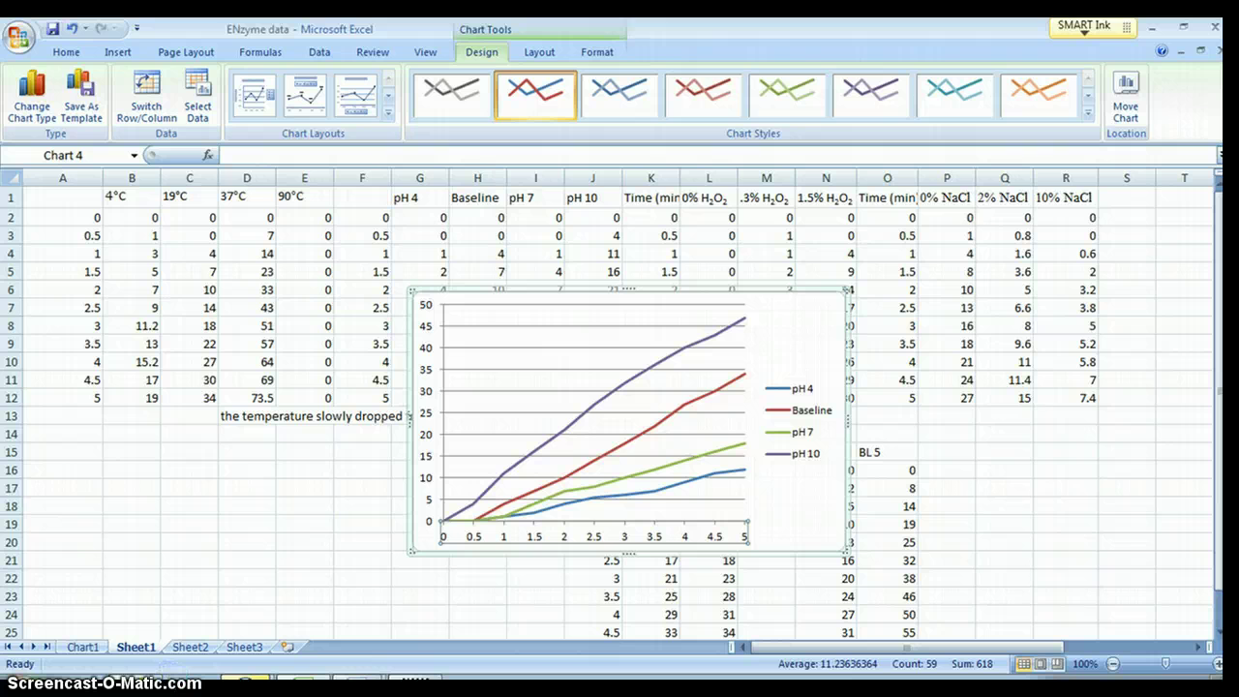
# Step: Move the pH chart to its own new sheet named Chart2
pyautogui.click(793, 509)
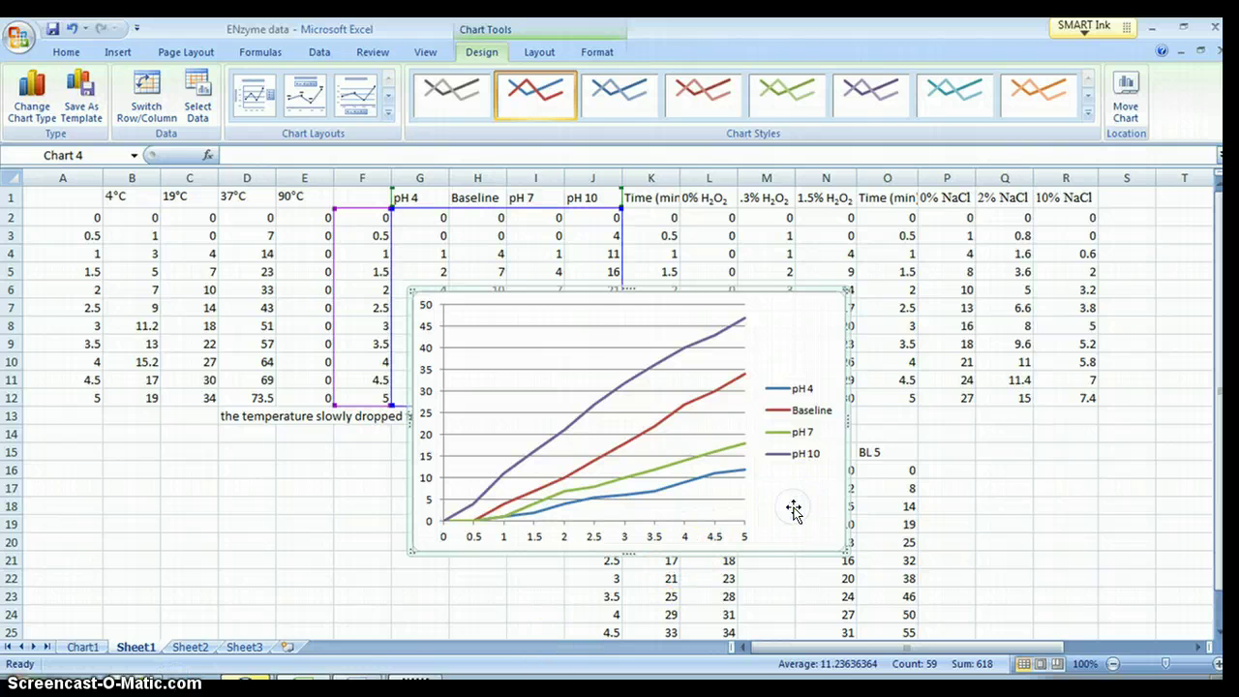
pyautogui.click(1125, 97)
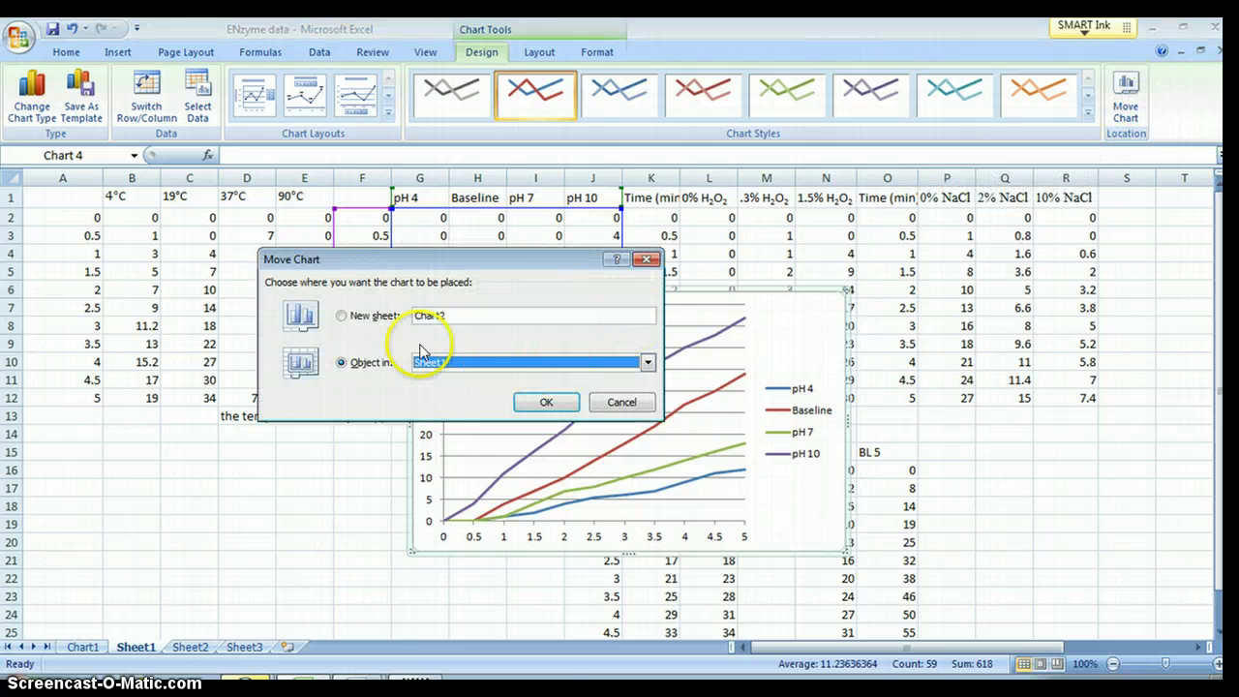
pyautogui.click(341, 316)
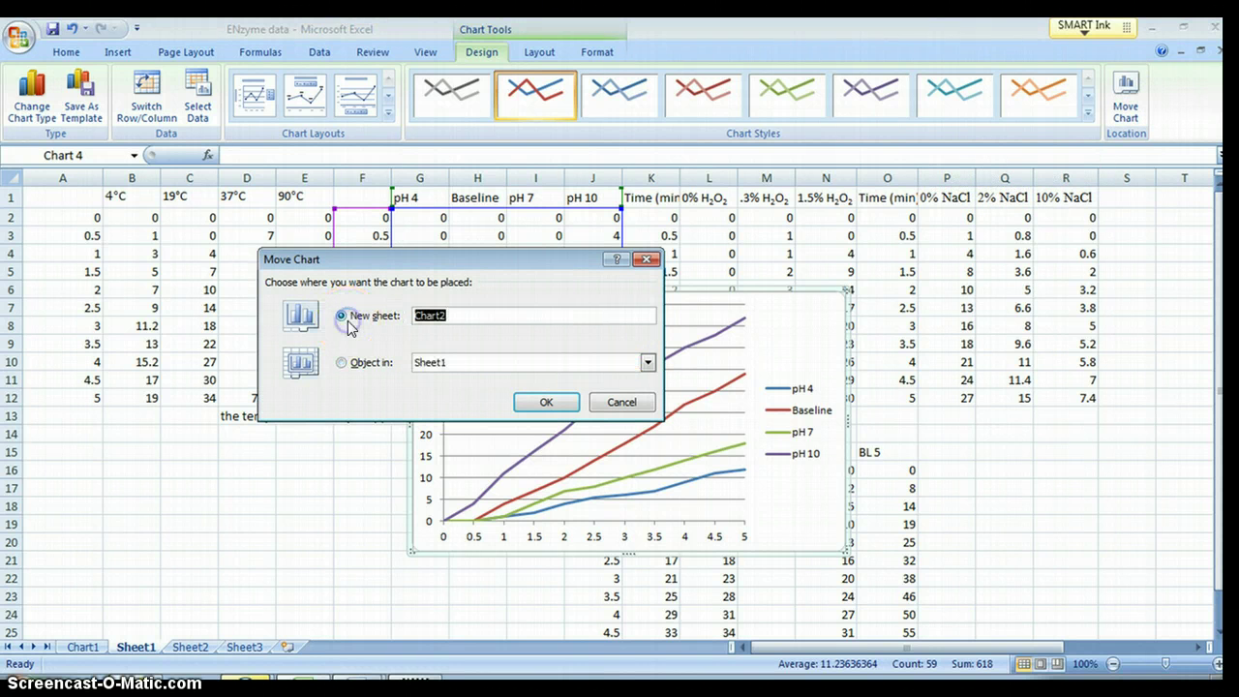
pyautogui.click(542, 403)
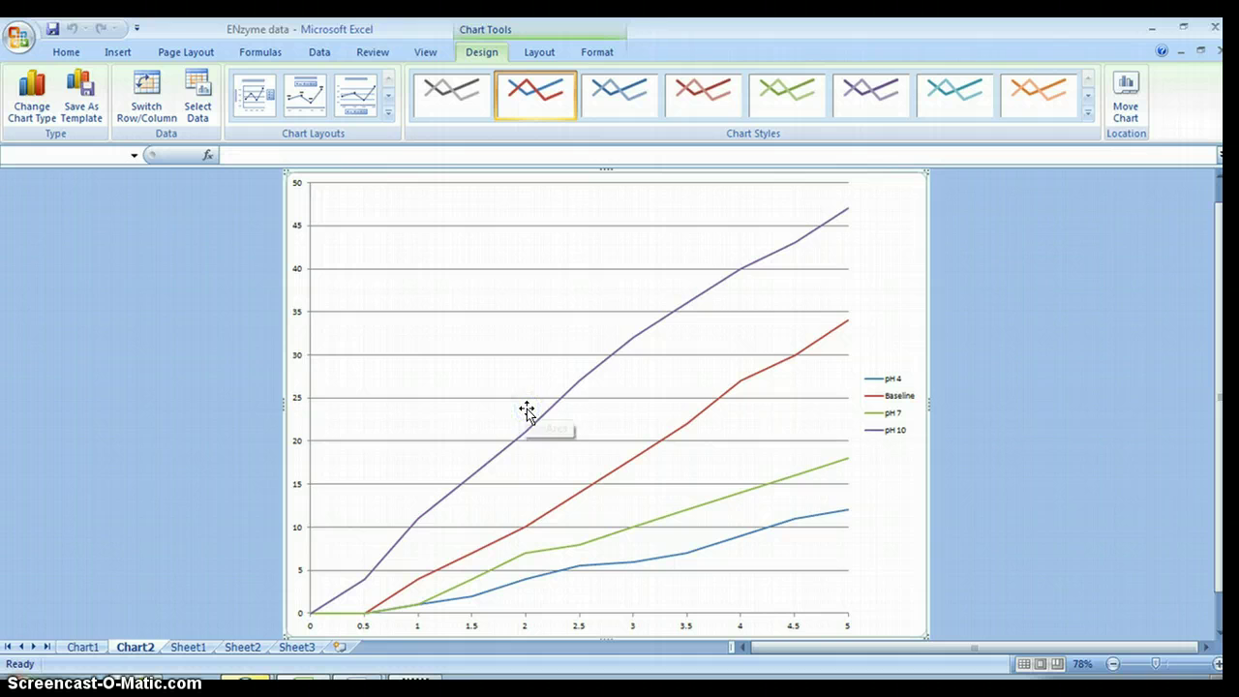
# Step: Compare the vertical scales of Chart1 and Chart2, and fix the pH chart's vertical axis maximum at 80 to match the temperature chart
pyautogui.click(82, 646)
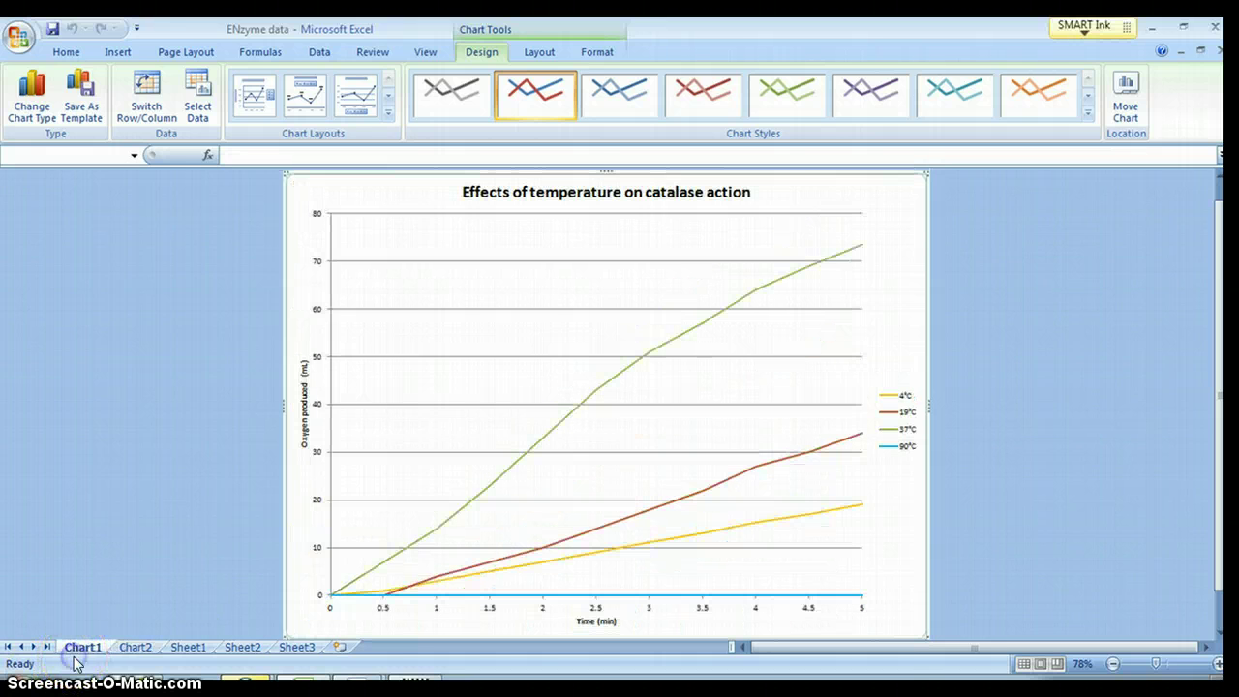
pyautogui.click(134, 646)
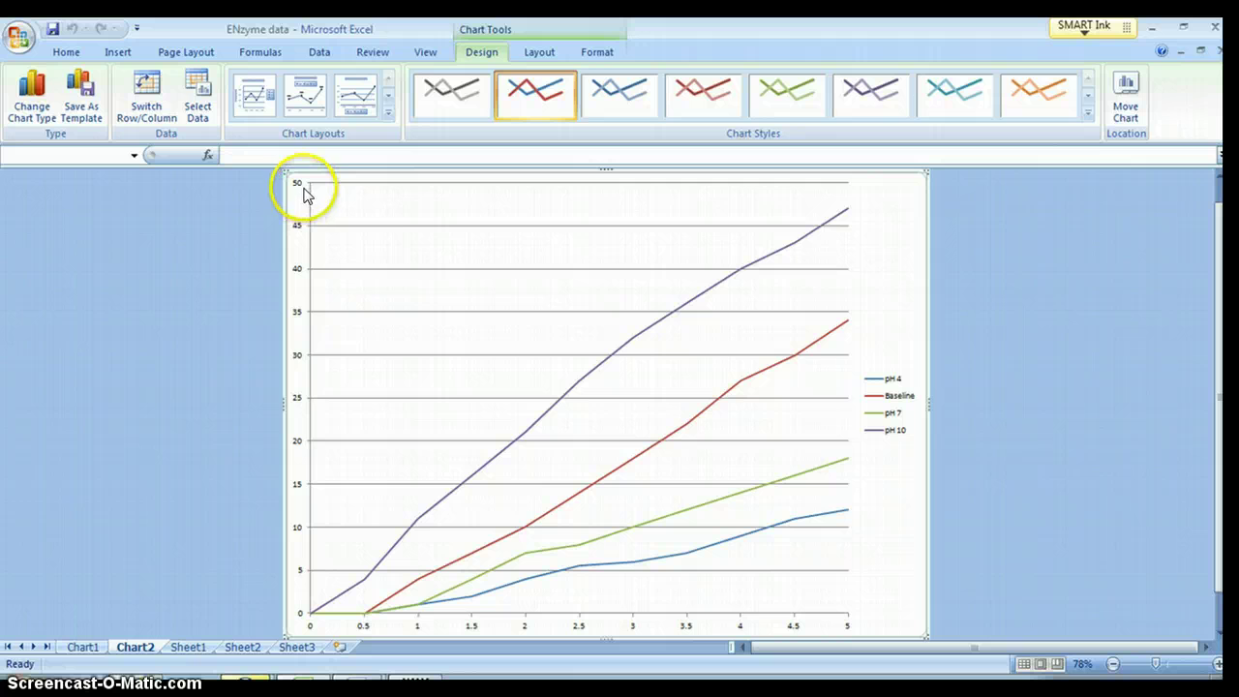
pyautogui.click(84, 646)
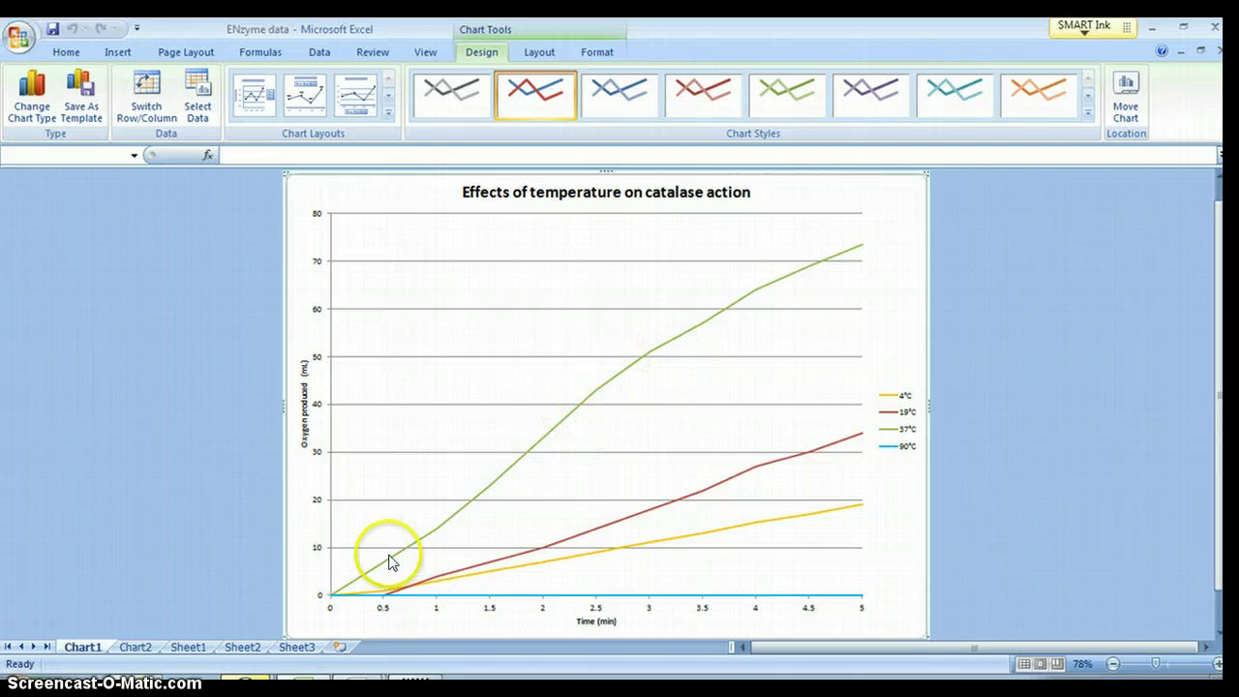
pyautogui.click(140, 648)
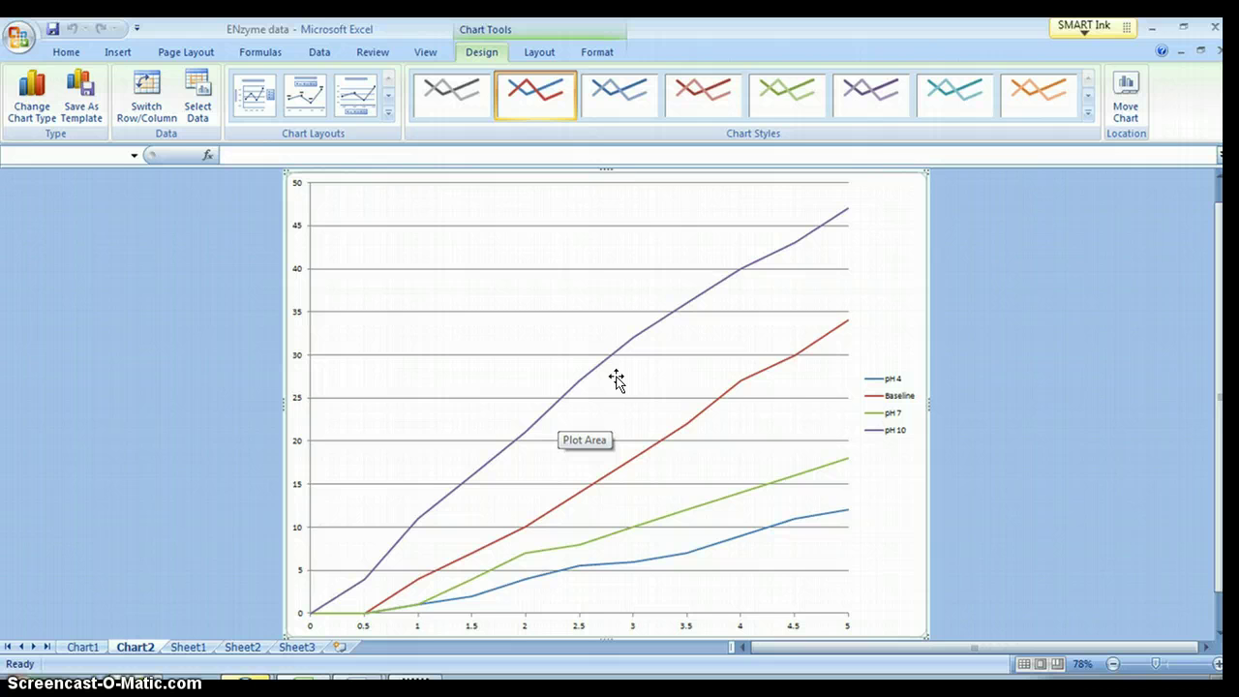
pyautogui.rightClick(303, 191)
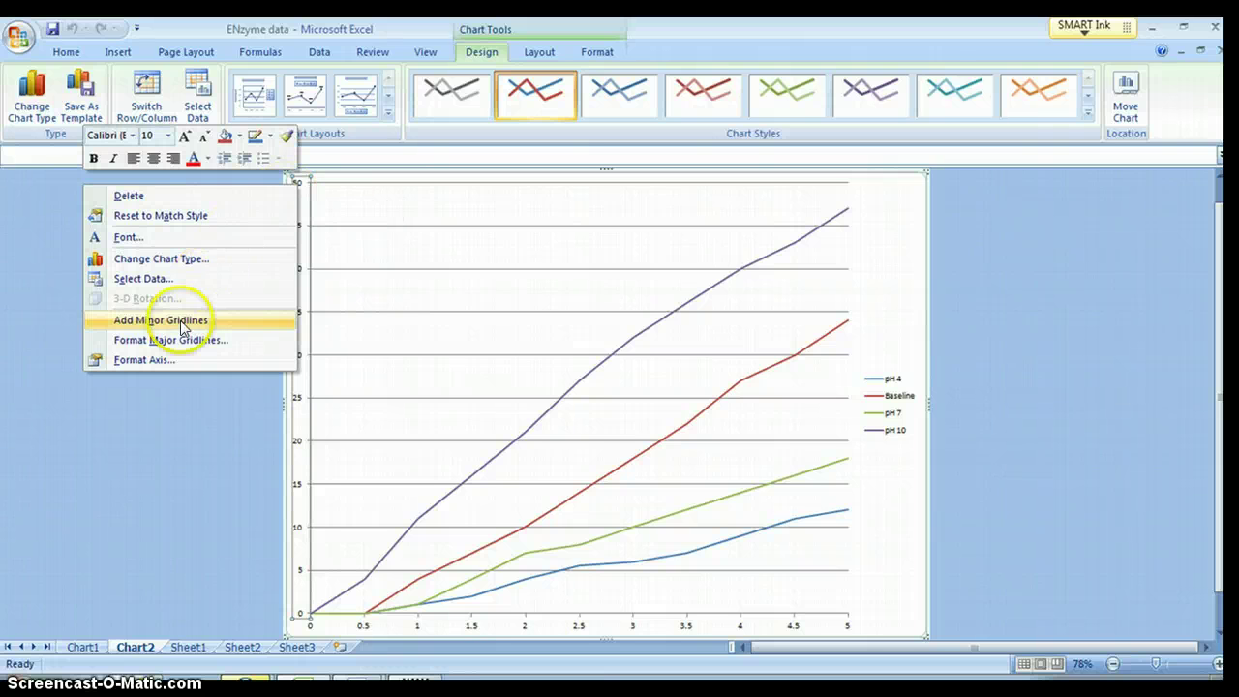
pyautogui.click(160, 360)
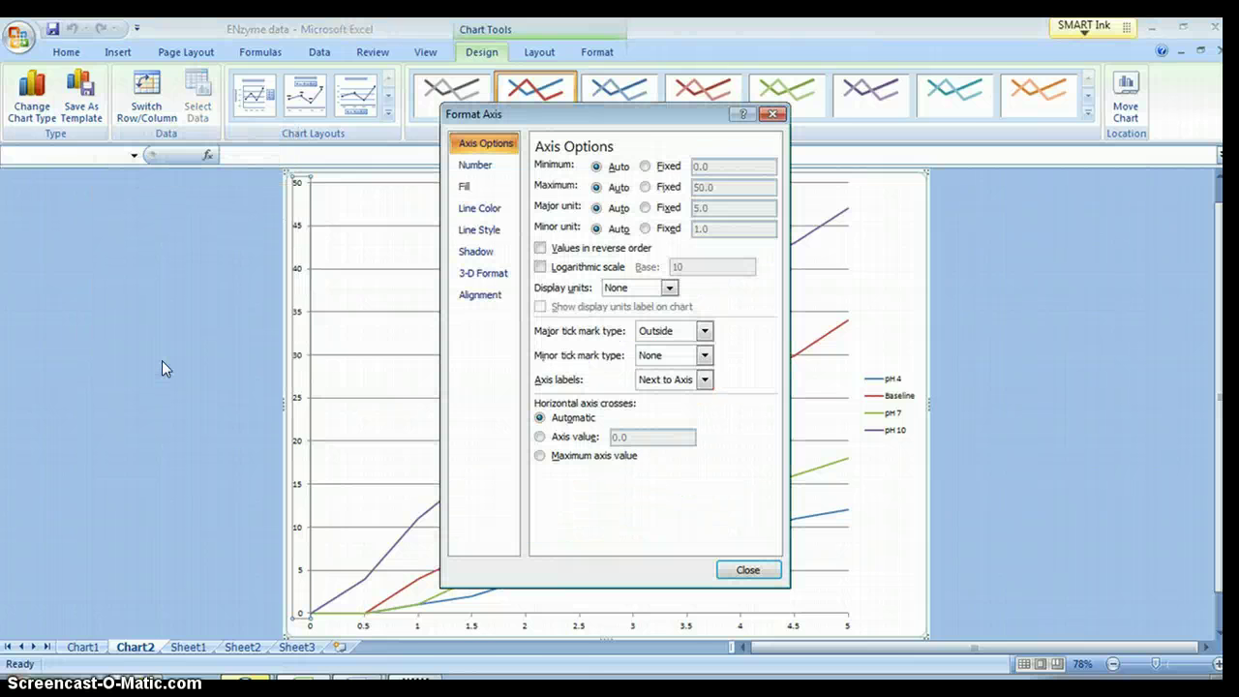
pyautogui.click(290, 338)
pyautogui.click(548, 162)
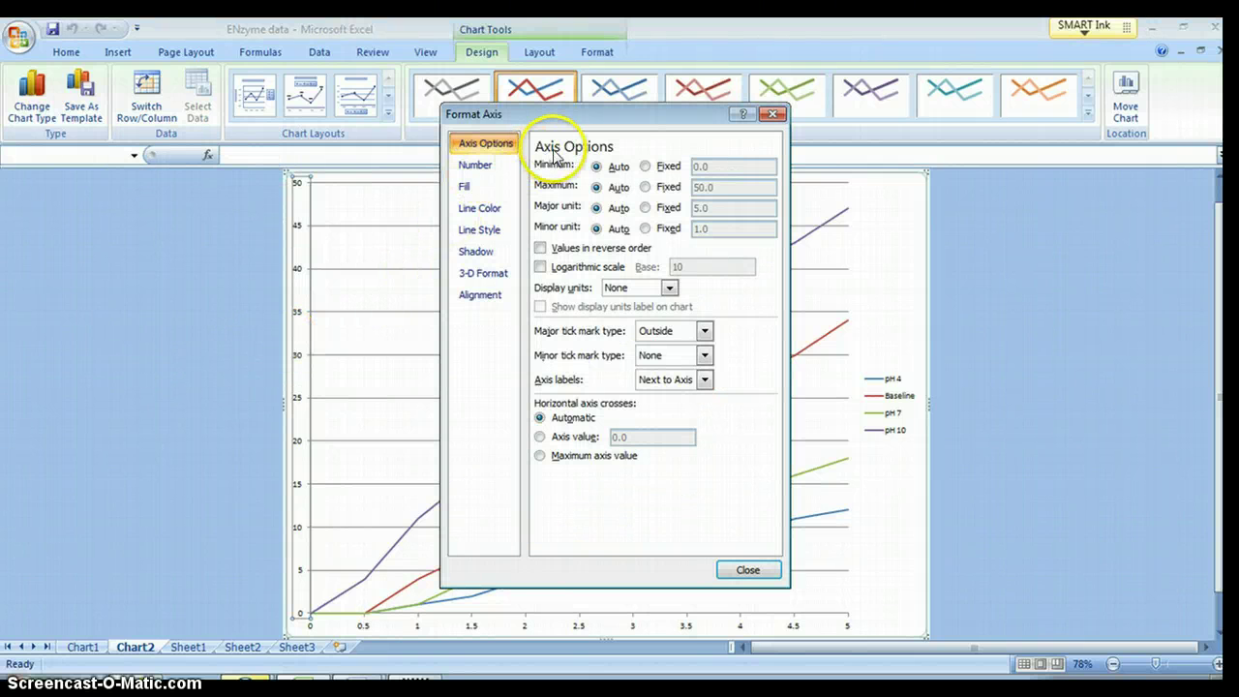
pyautogui.click(645, 187)
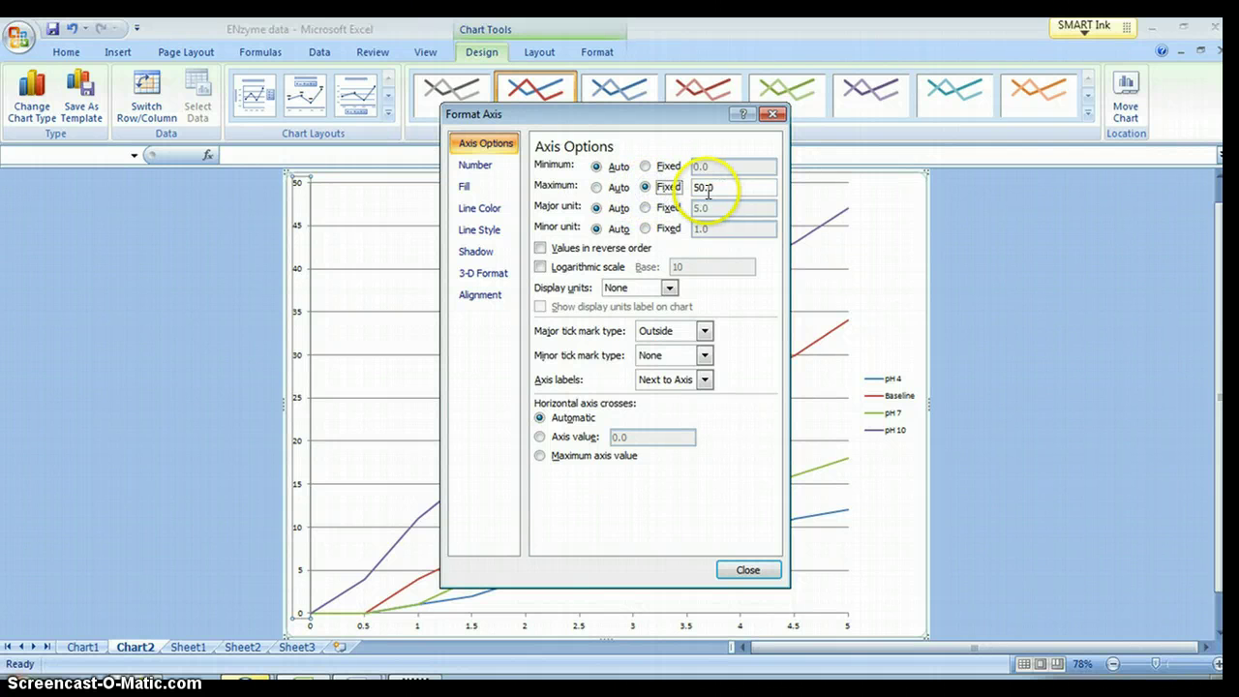
pyautogui.click(704, 191)
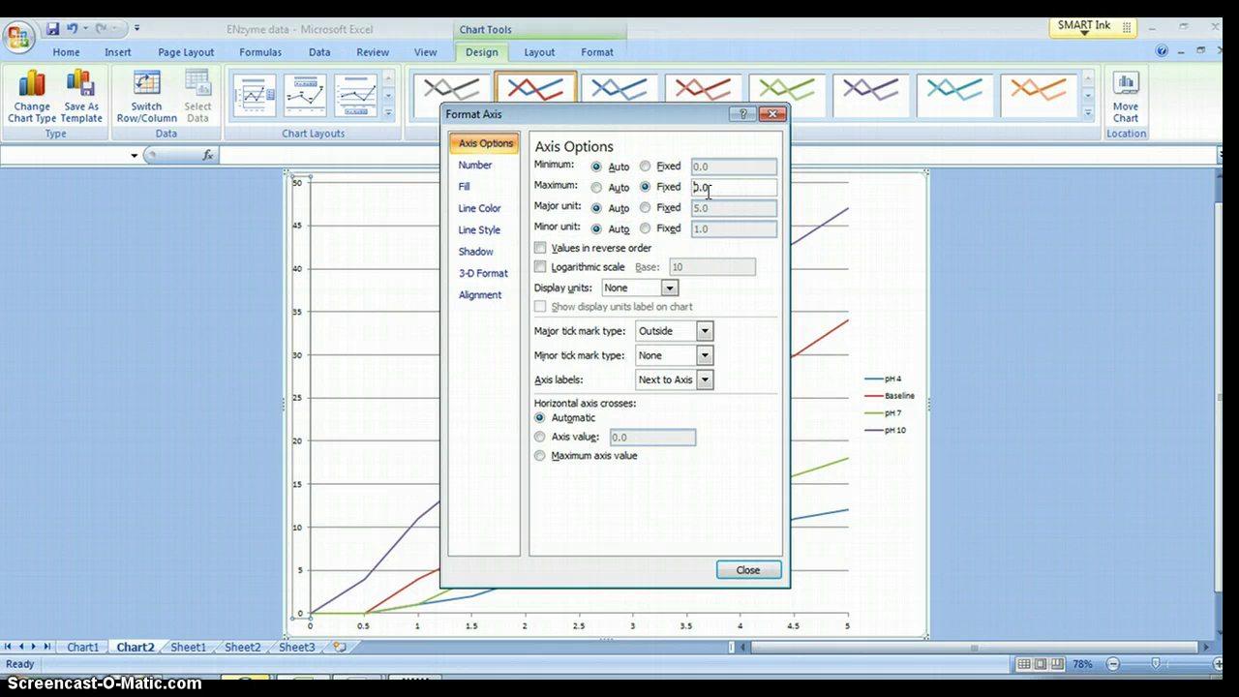
pyautogui.click(747, 571)
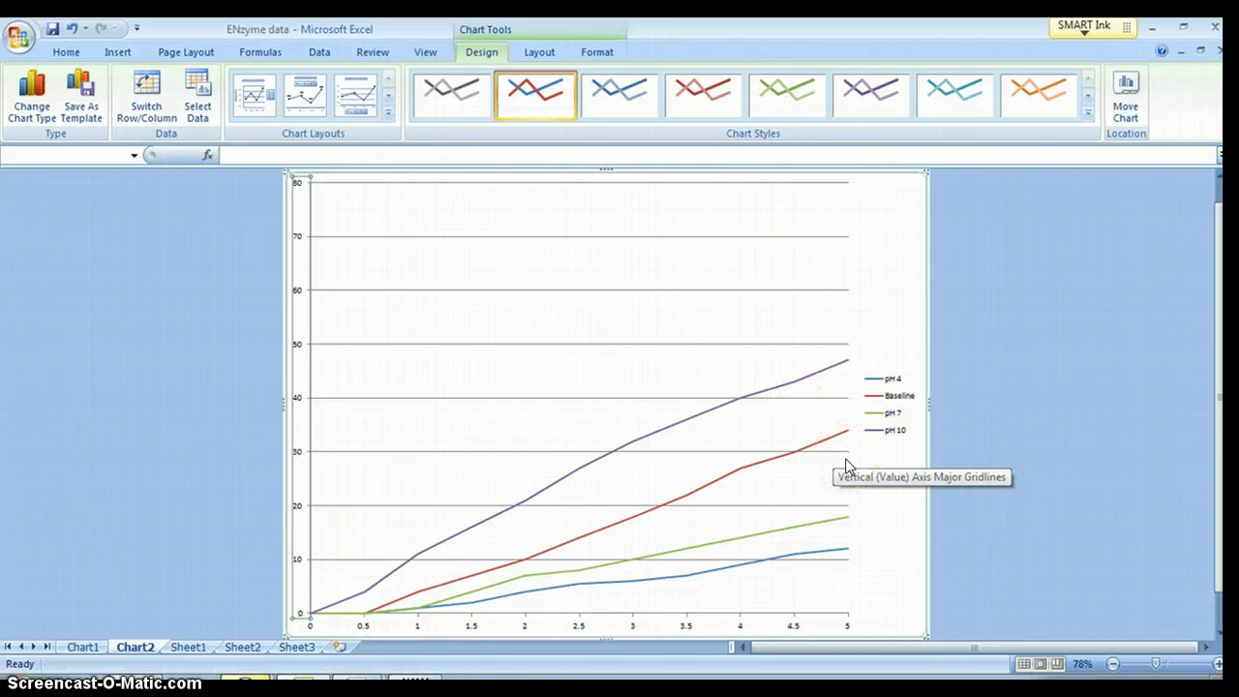
pyautogui.click(78, 646)
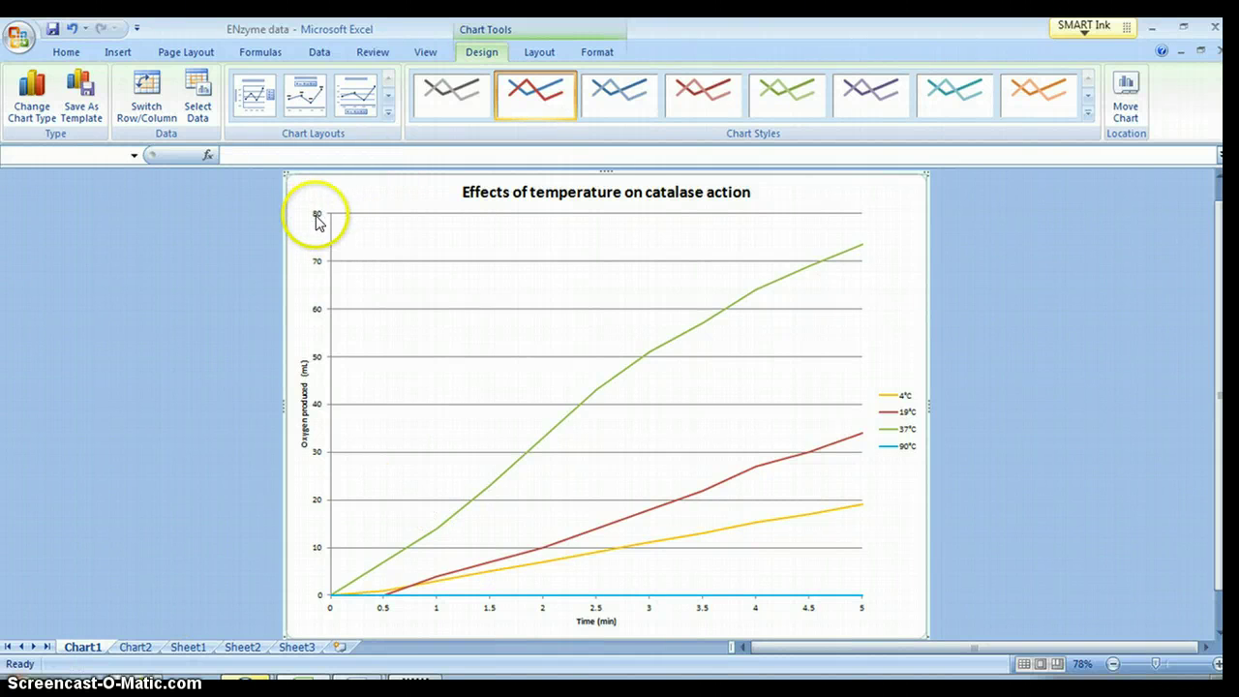
# Step: On Sheet1, copy the Time (min) column from O1:O12 into the empty column starting at S1
pyautogui.click(188, 646)
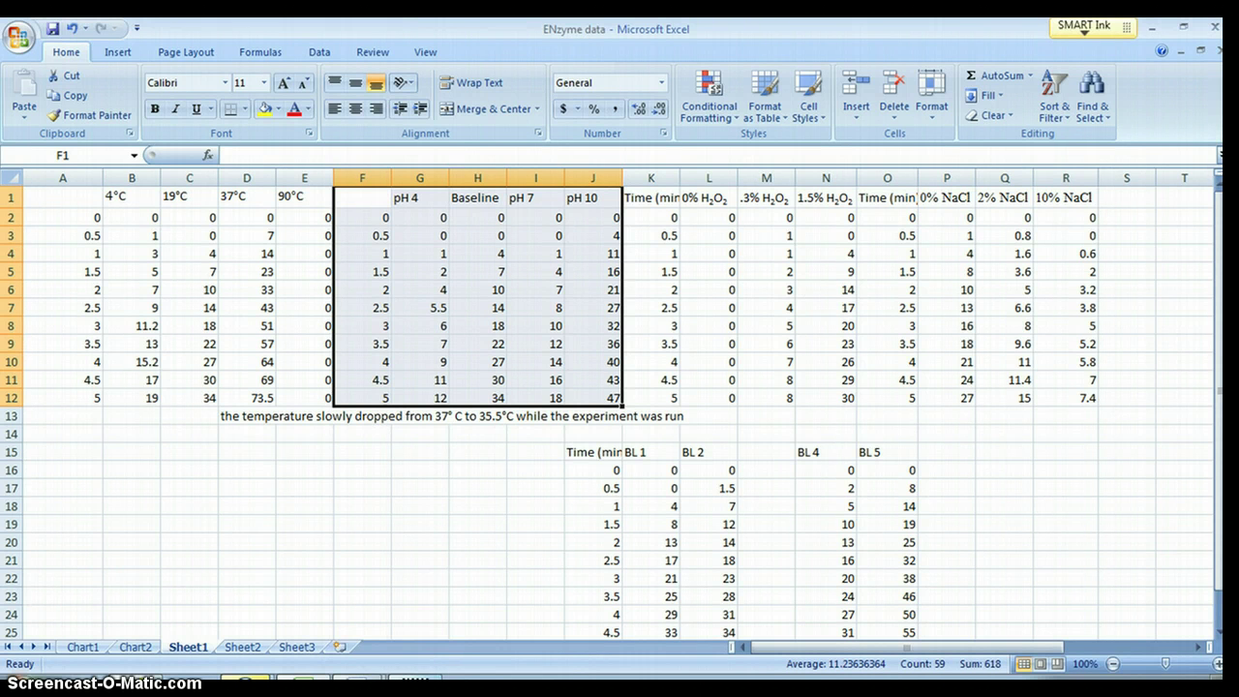
pyautogui.click(418, 595)
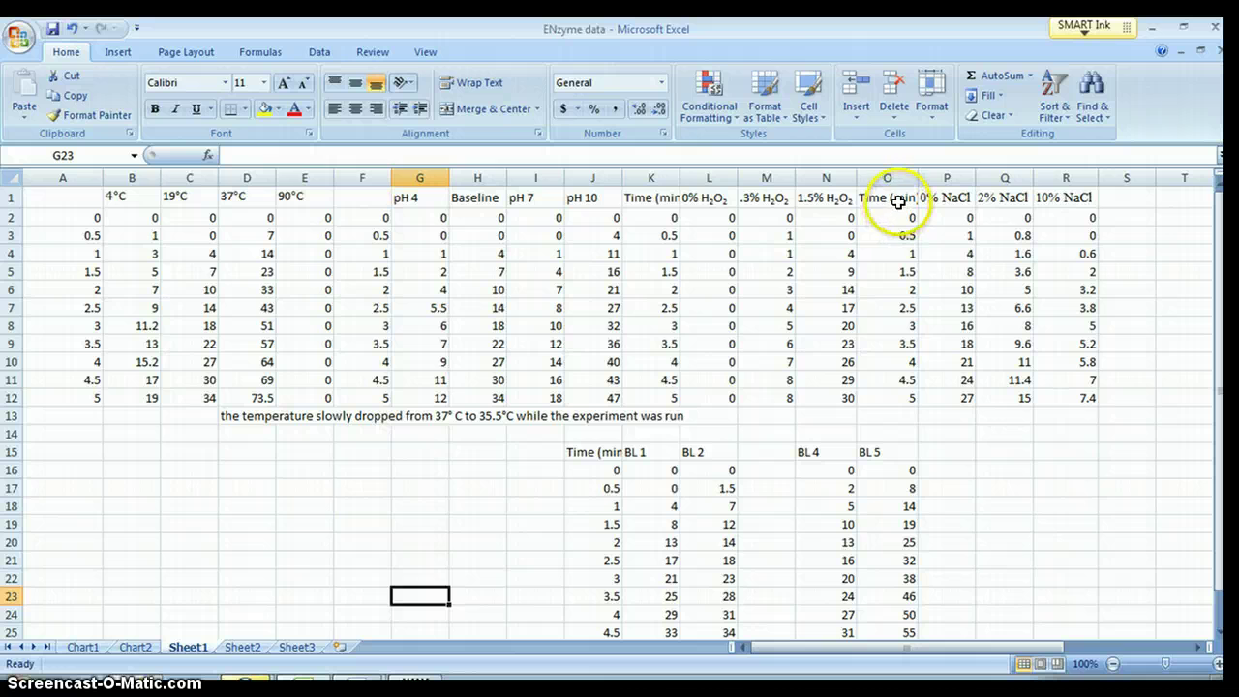
pyautogui.moveTo(897, 203); pyautogui.dragTo(896, 395)
pyautogui.hotkey('ctrl', 'c')
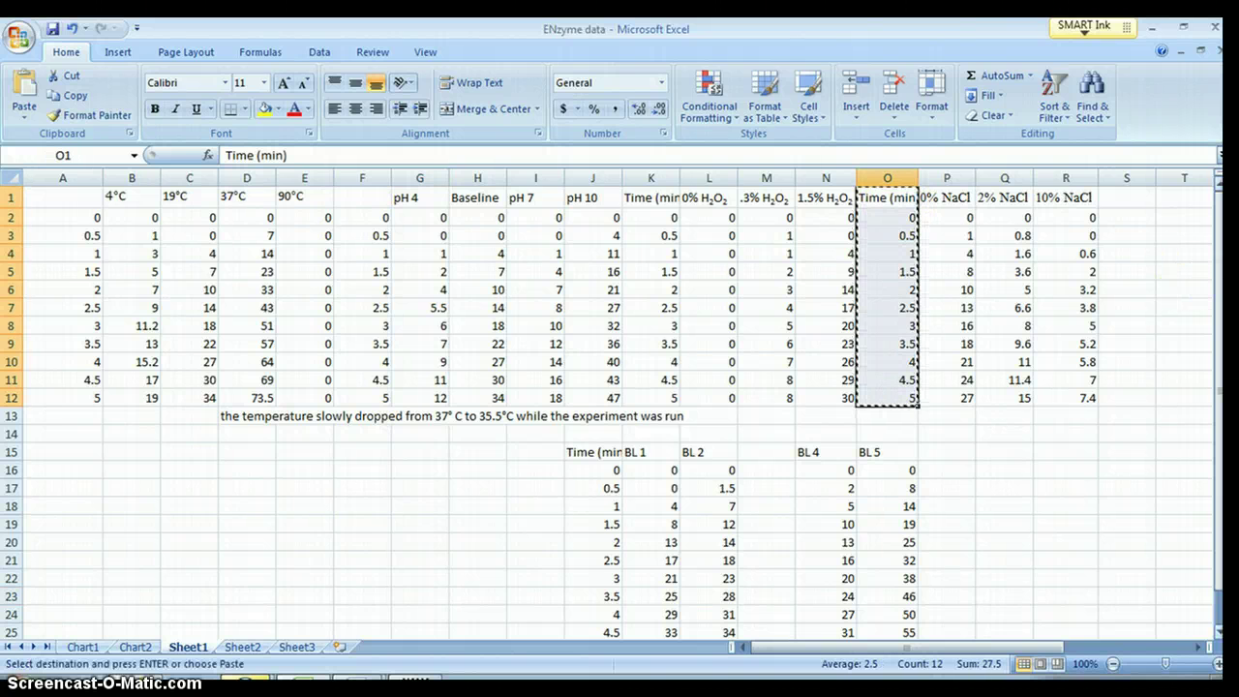
pyautogui.click(1147, 200)
pyautogui.hotkey('ctrl', 'v')
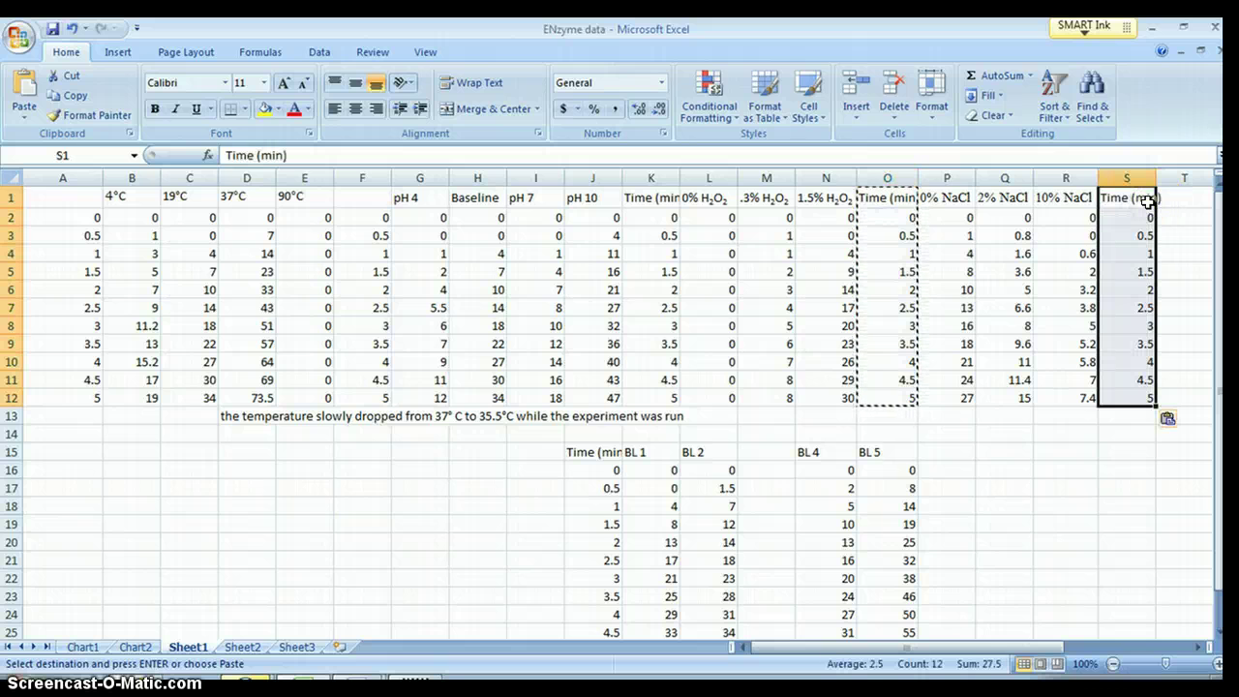
pyautogui.press('Escape')
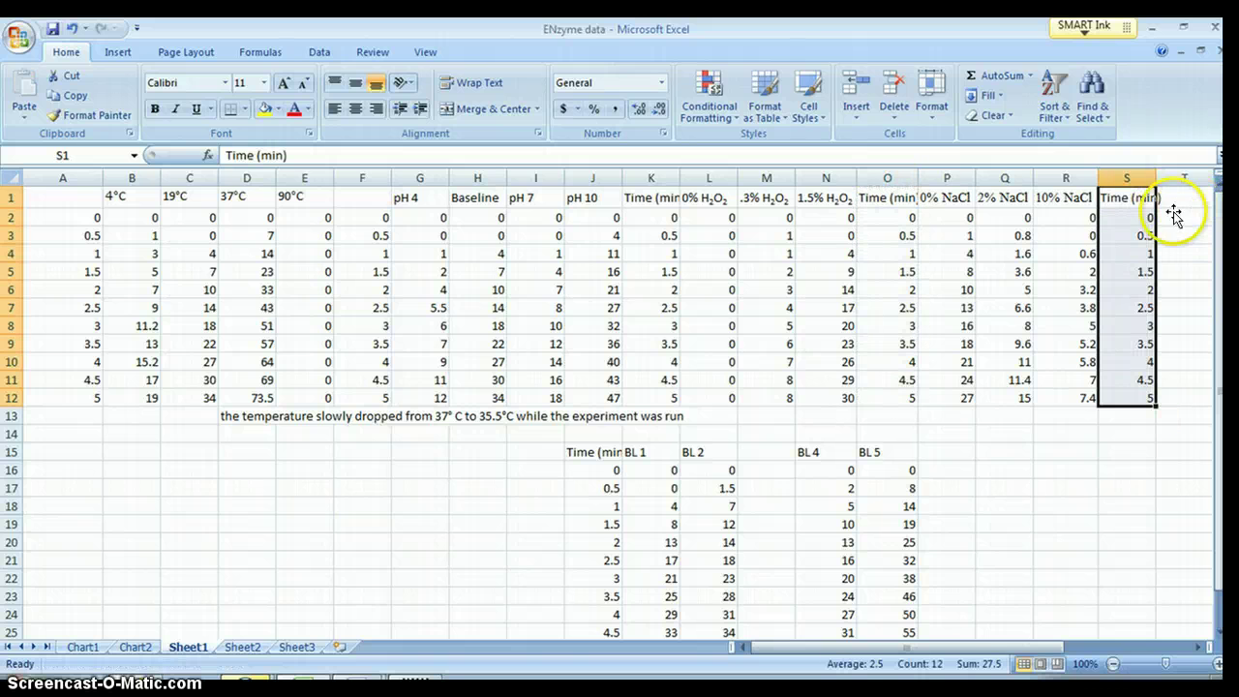